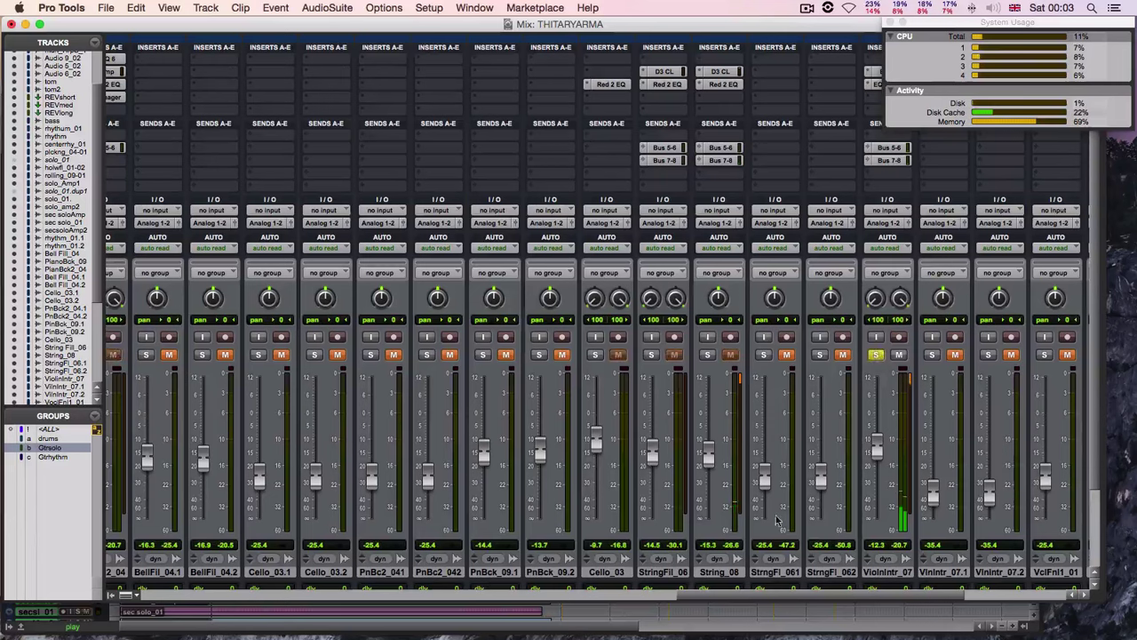
# Step: Open the BF-76 limiter on the Violin Intro_07 track and compare the sound with it bypassed and active
pyautogui.moveTo(736, 598); pyautogui.dragTo(820, 598)
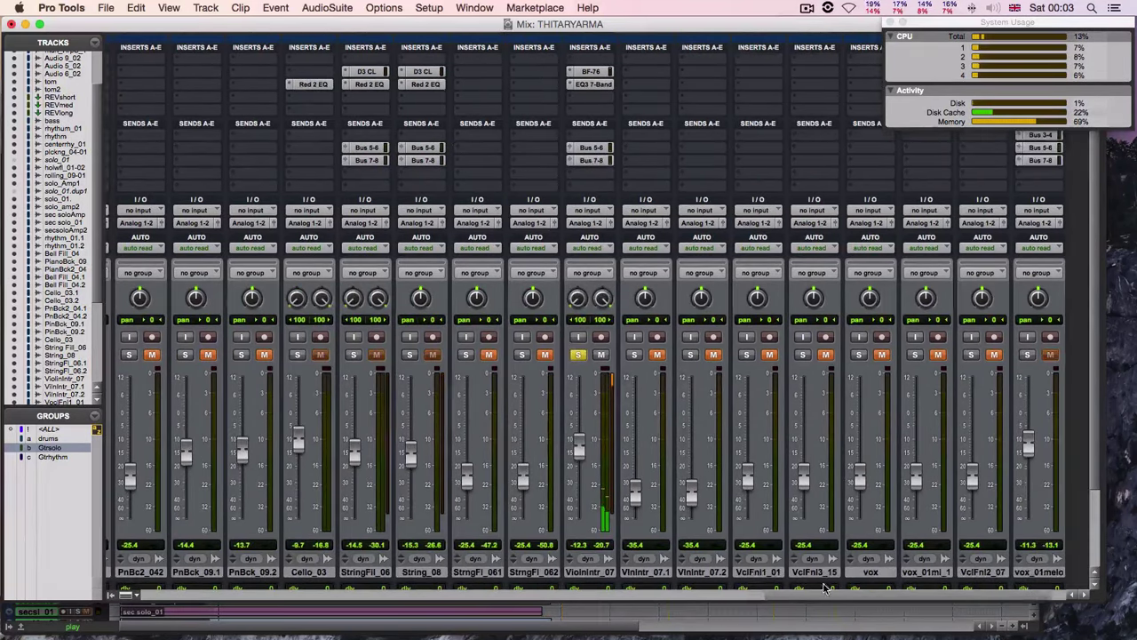
pyautogui.click(591, 71)
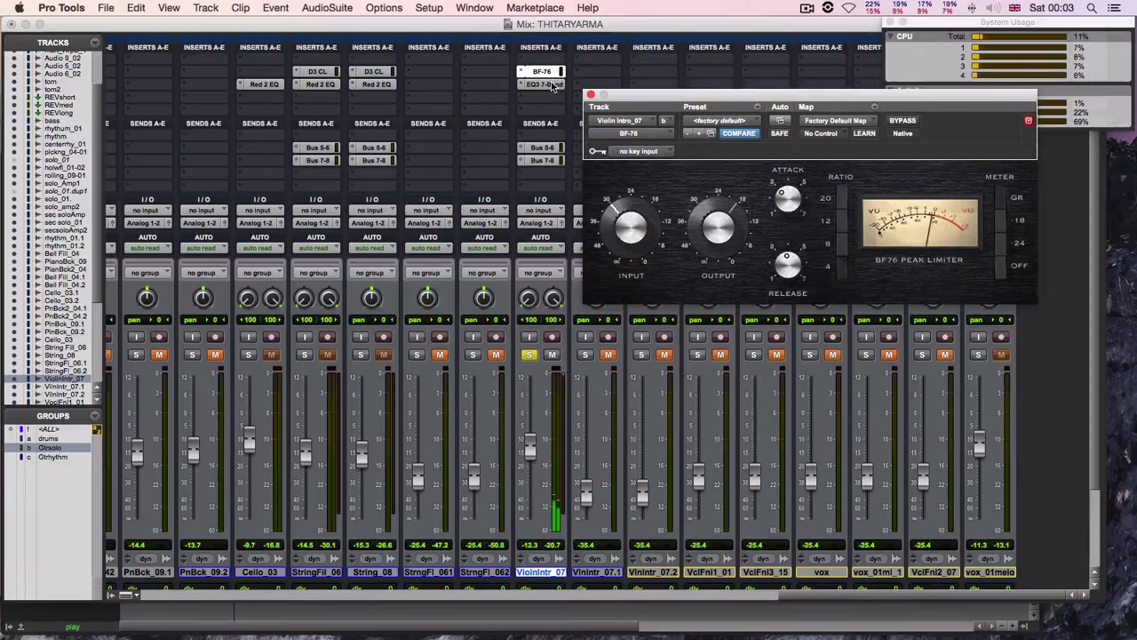
pyautogui.click(900, 122)
pyautogui.click(897, 123)
# Step: Bypass the EQ3 7-Band on the Violin Intro_07 track and take the track out of solo
pyautogui.click(544, 85)
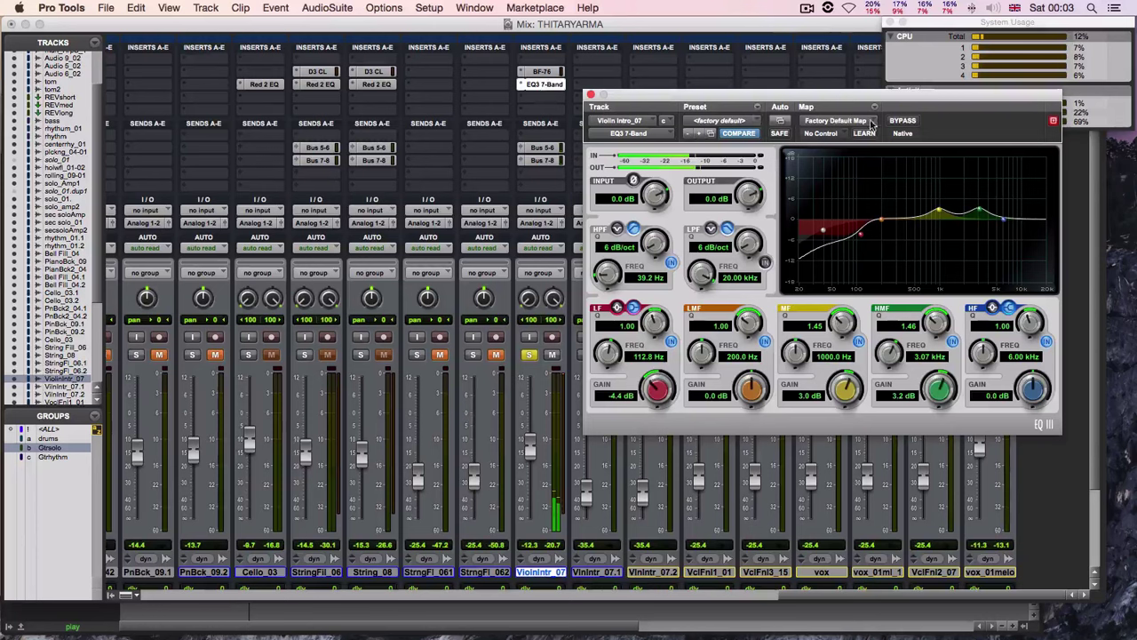
pyautogui.click(903, 122)
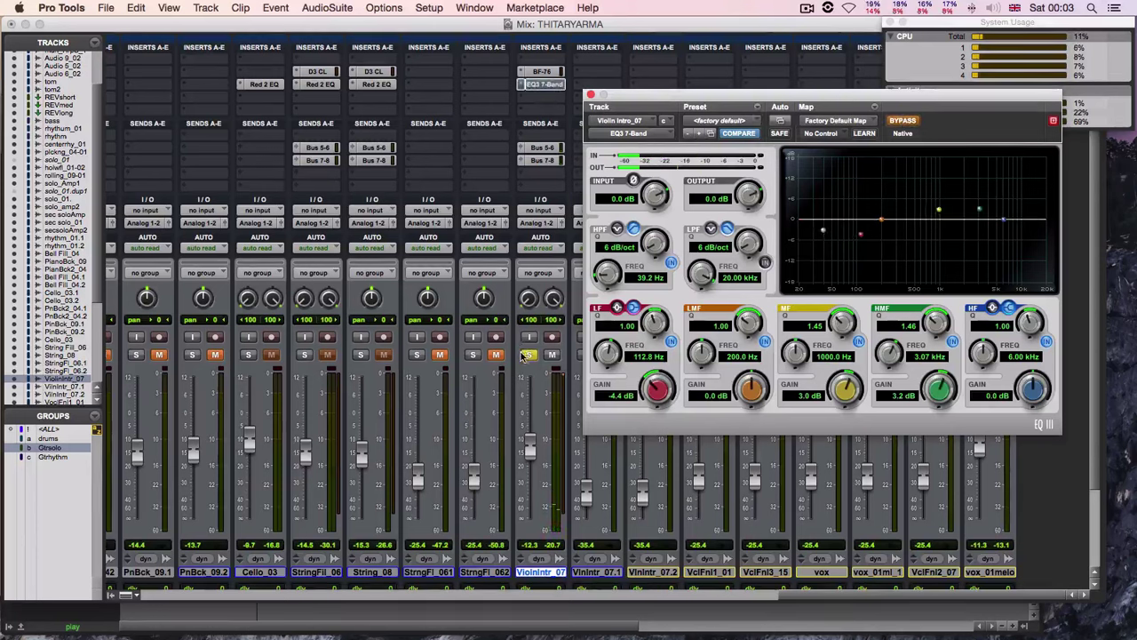
pyautogui.click(527, 354)
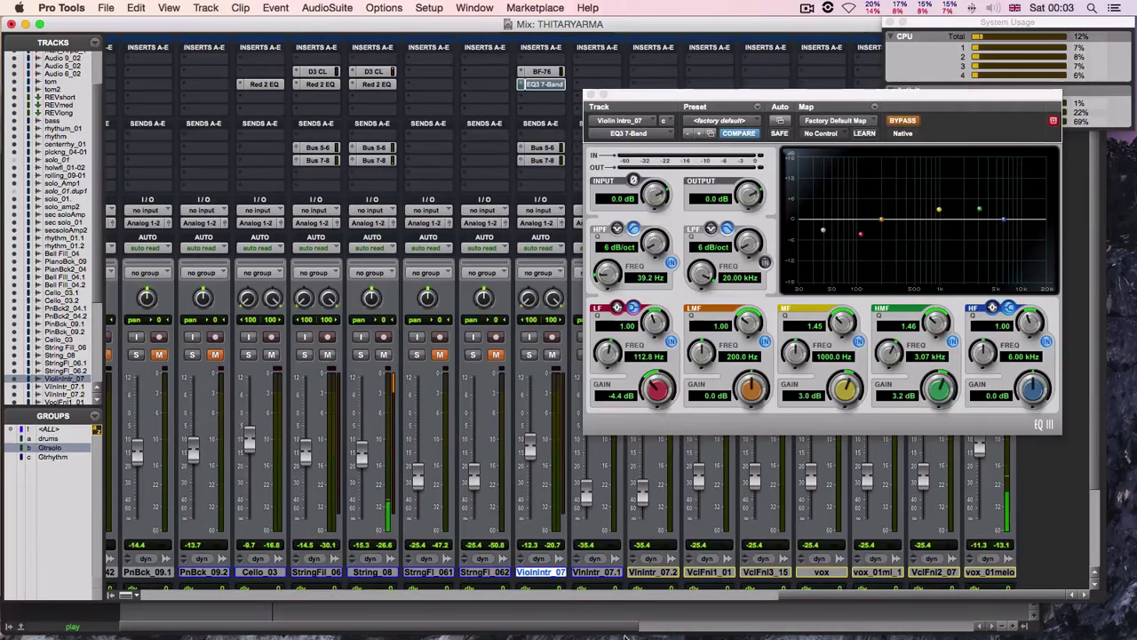
# Step: Enable the Gtrhythm group and solo all its guitar tracks together
pyautogui.press('super+equal')
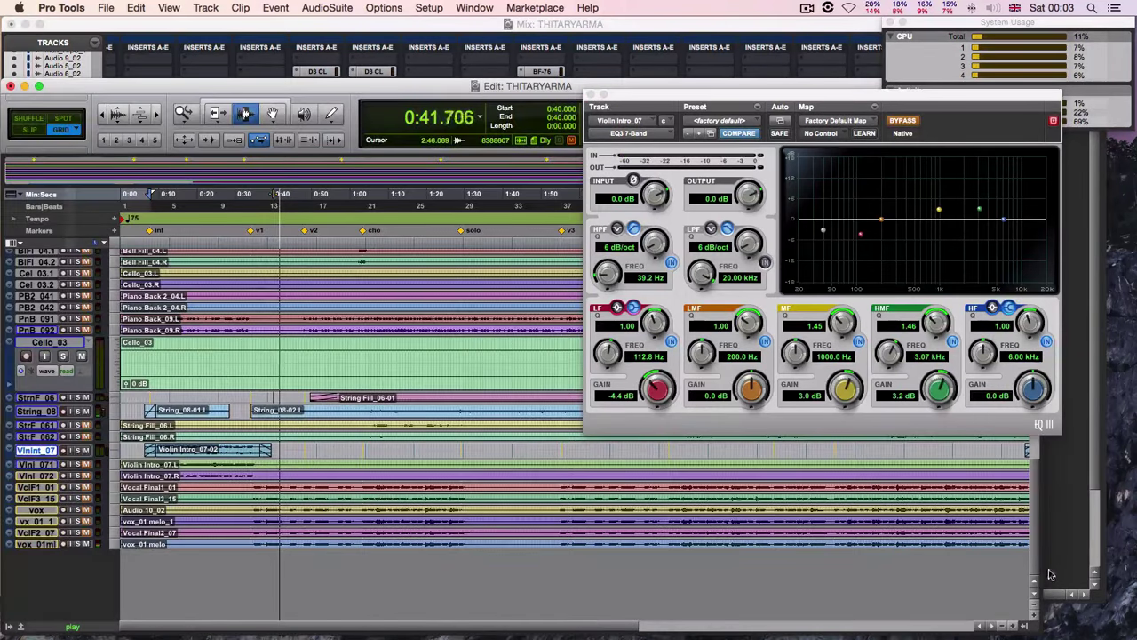
pyautogui.press('super+equal')
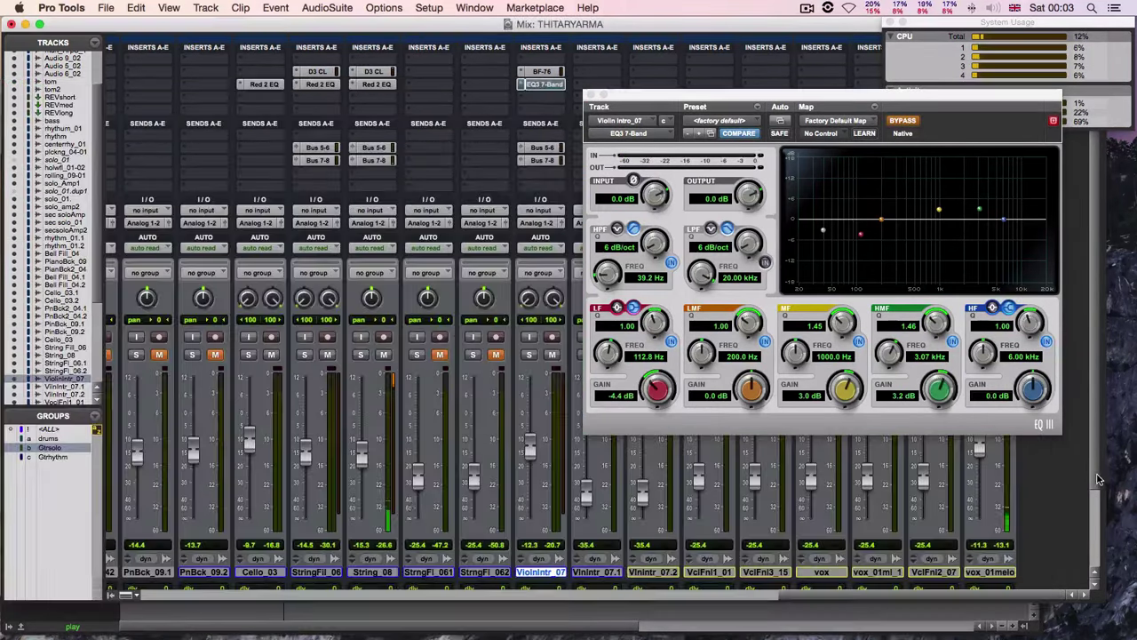
pyautogui.click(62, 456)
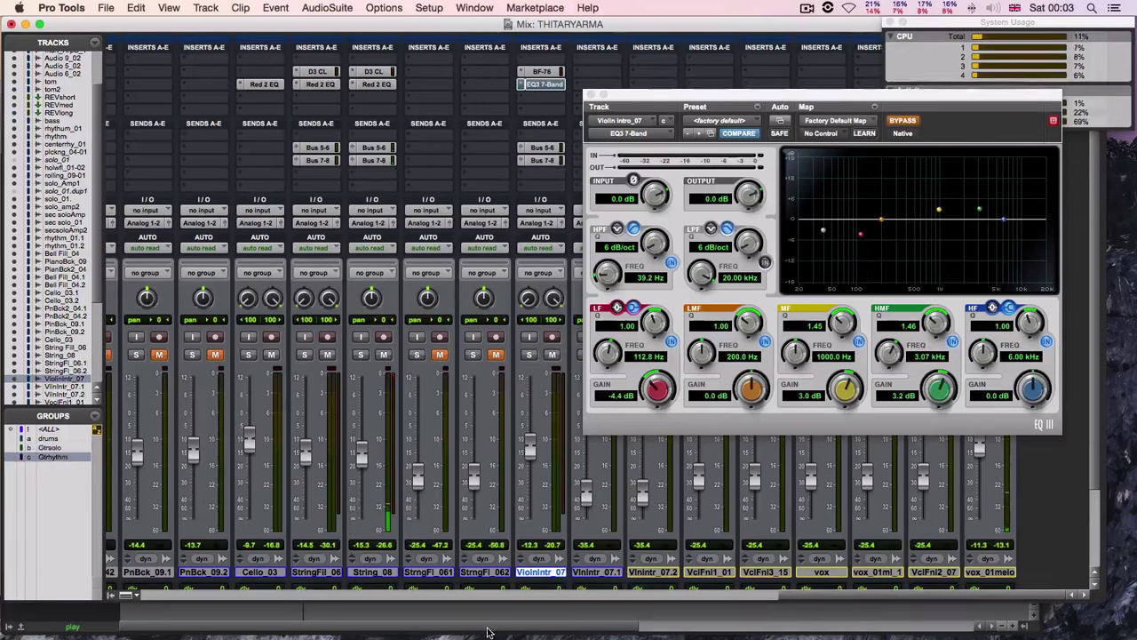
pyautogui.press('super+equal')
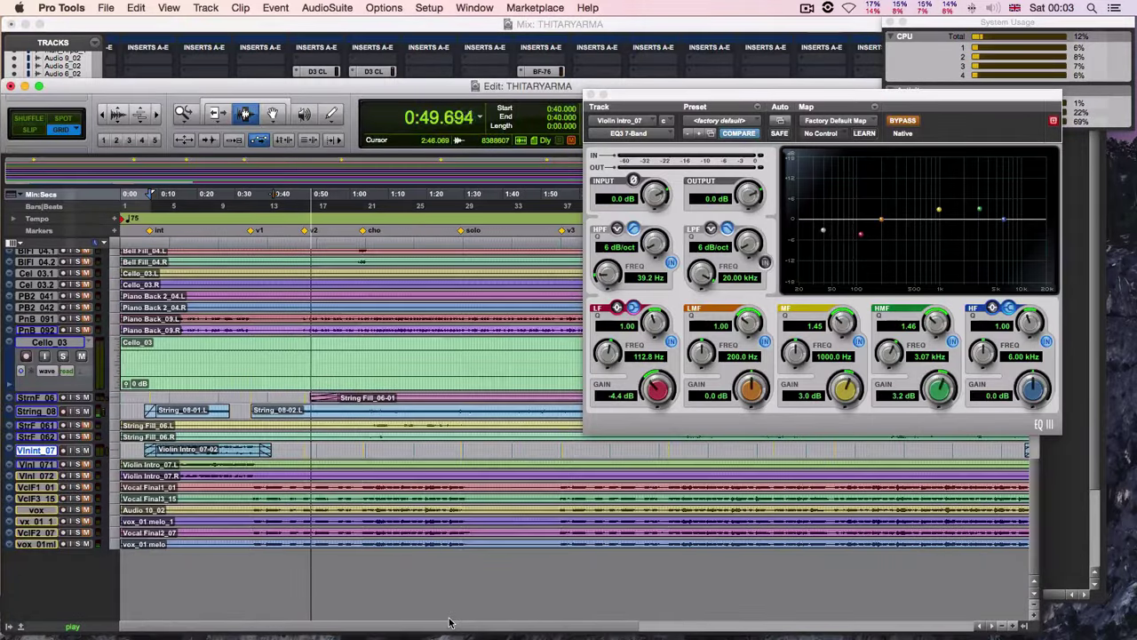
pyautogui.press('super+equal')
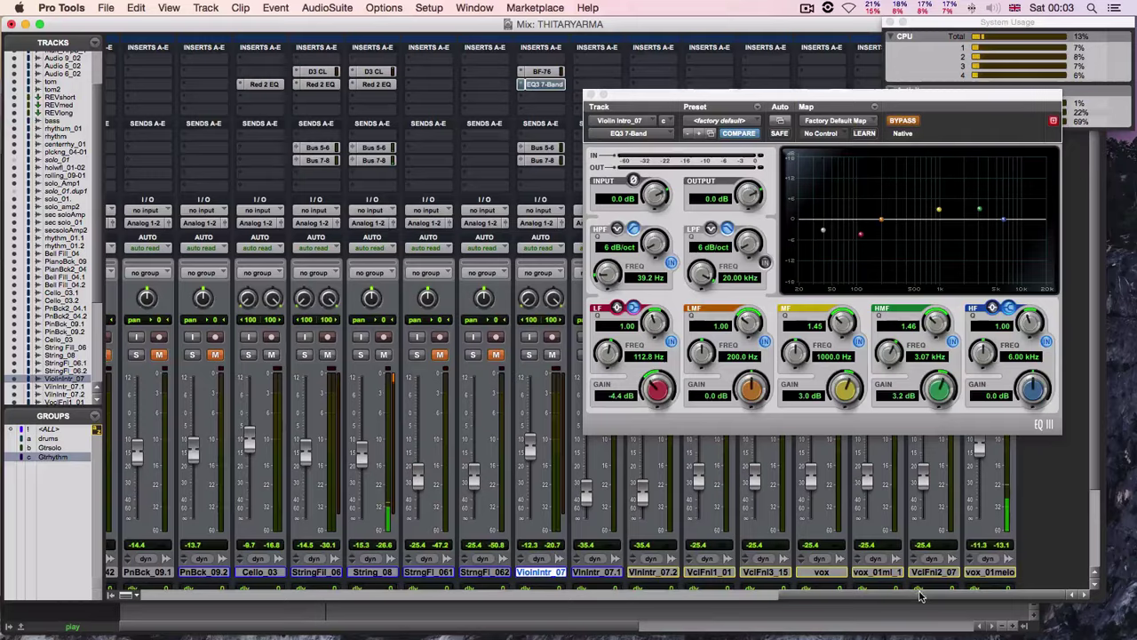
pyautogui.moveTo(920, 597); pyautogui.dragTo(342, 591)
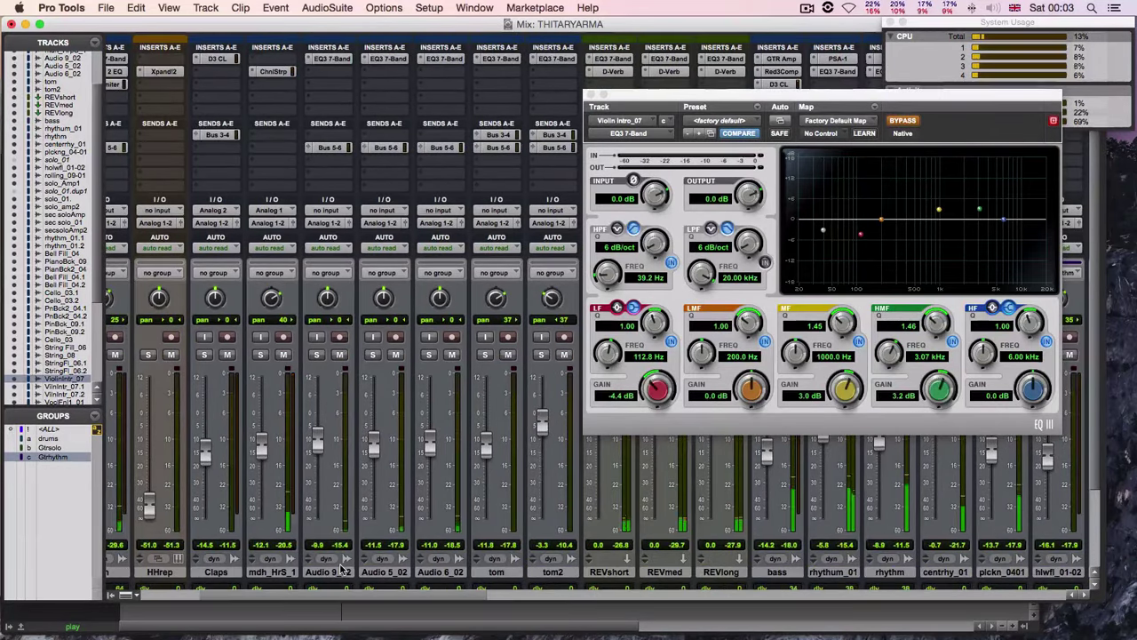
pyautogui.hscroll(10, 342, 569)
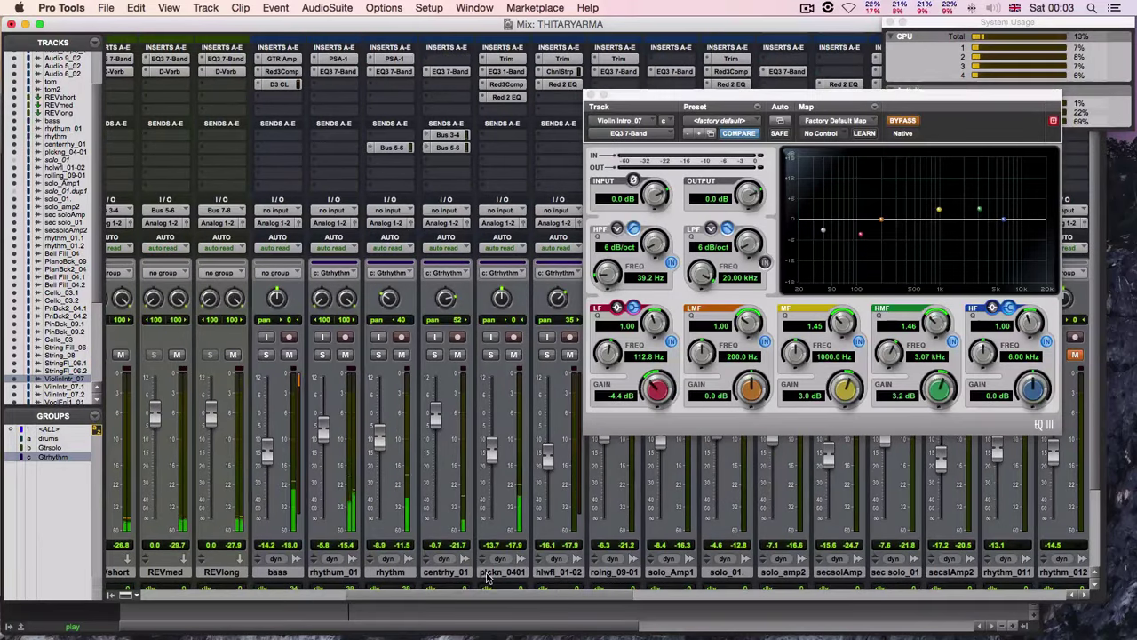
pyautogui.click(379, 355)
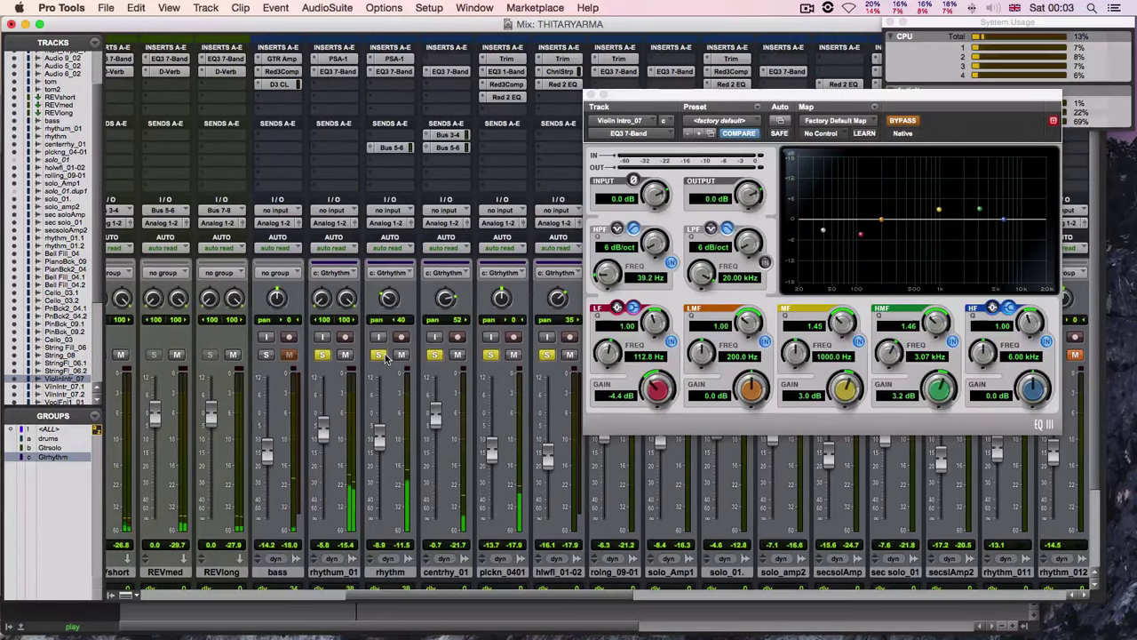
# Step: Compare the SansAmp PSA-1 bypassed and active on the rhythum_01 track and on the rhythm track
pyautogui.click(338, 58)
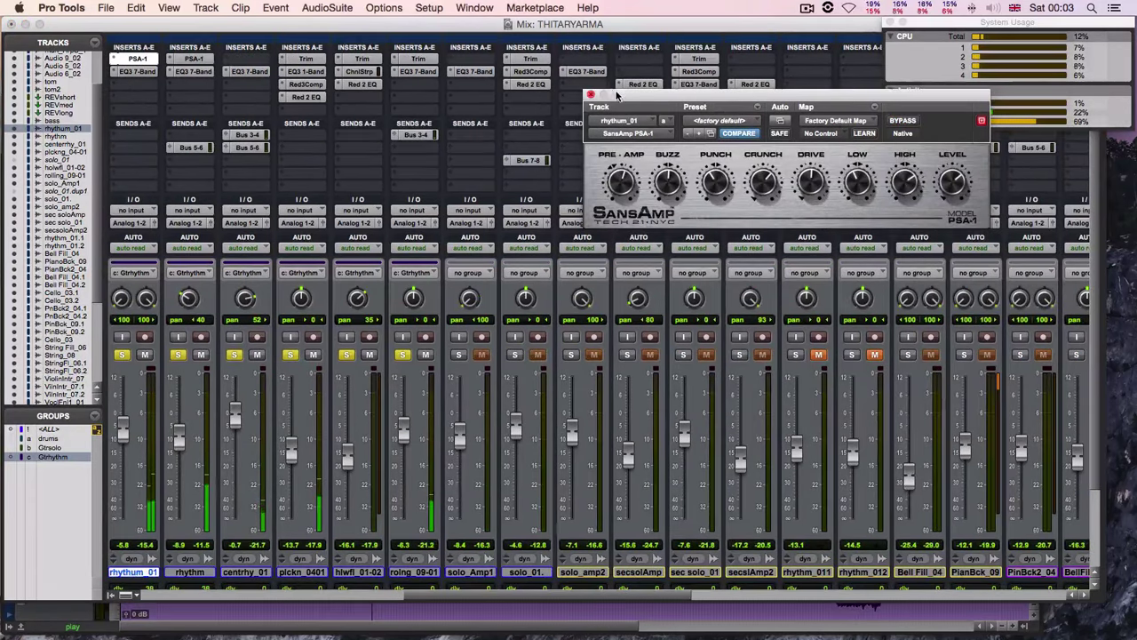
pyautogui.click(910, 122)
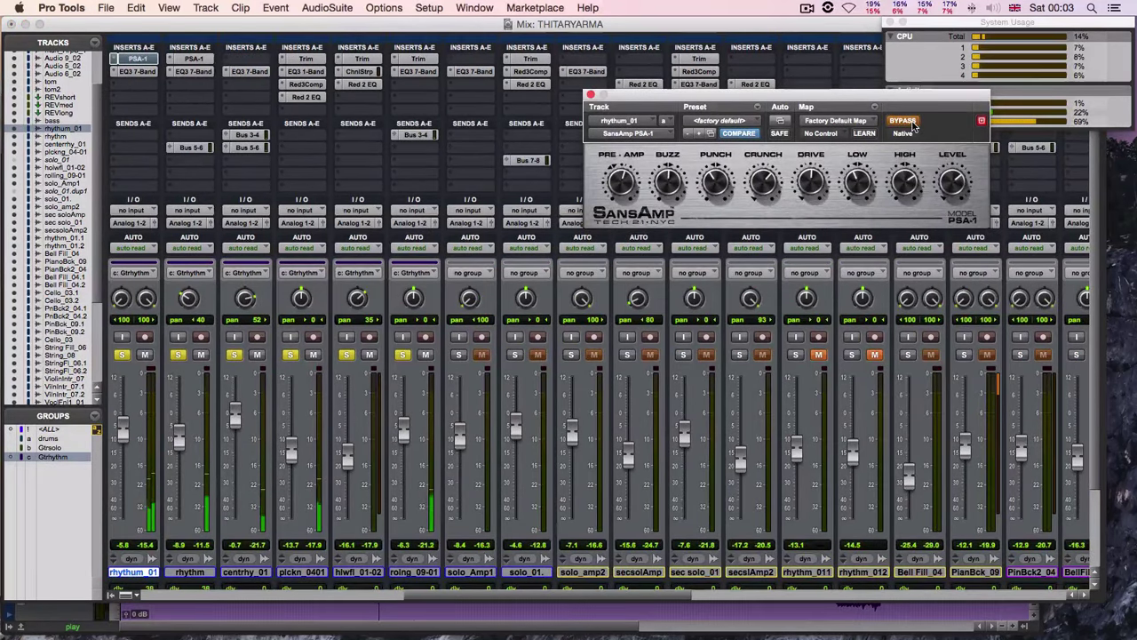
pyautogui.click(904, 122)
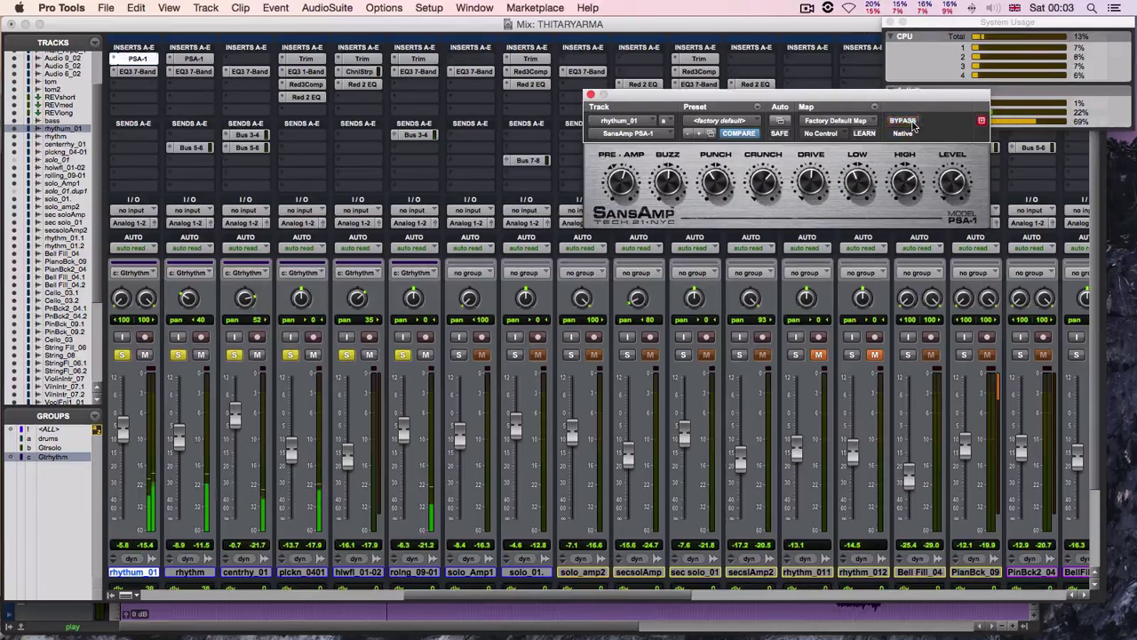
pyautogui.click(194, 58)
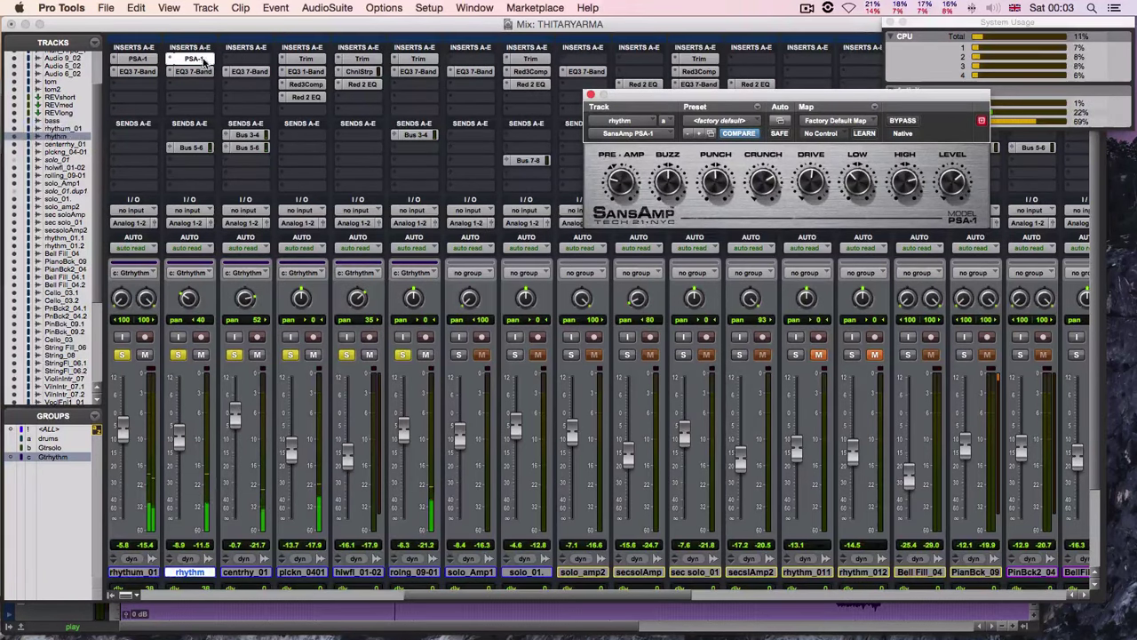
pyautogui.click(902, 122)
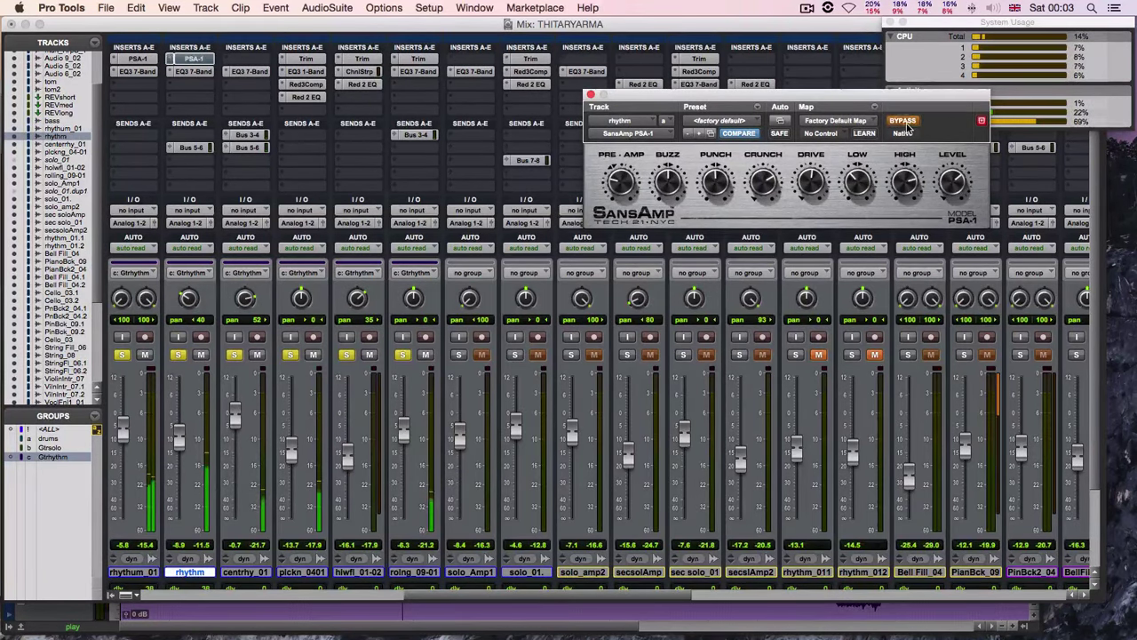
pyautogui.click(904, 122)
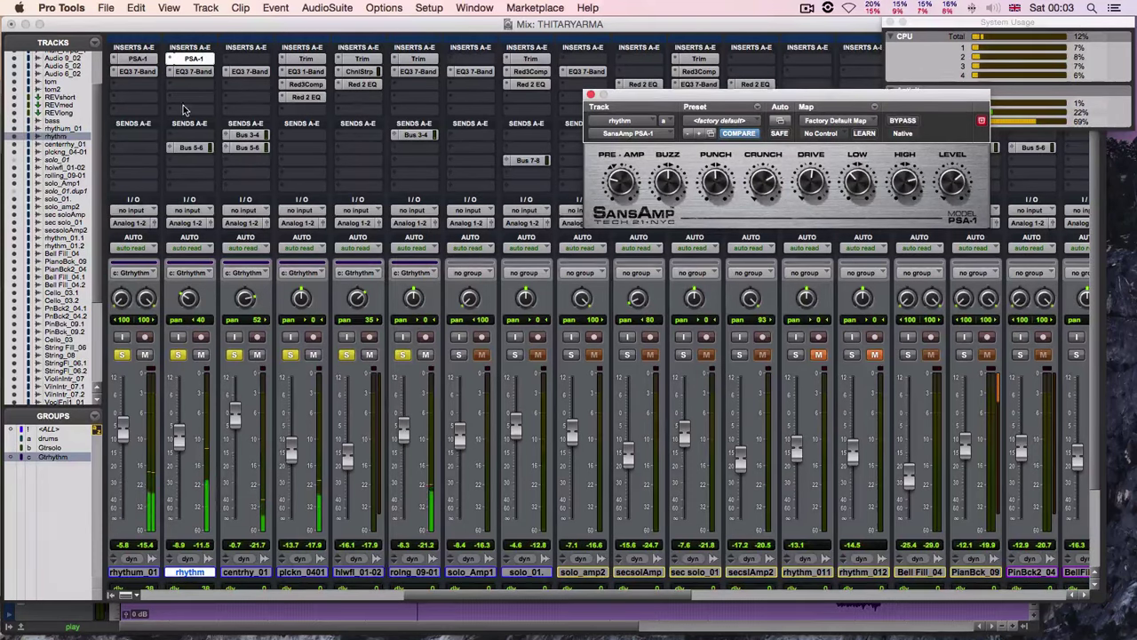
# Step: Compare the Red 3 Compressor and the Red 2 EQ on the plucking_04-01 track, each bypassed and active
pyautogui.click(302, 85)
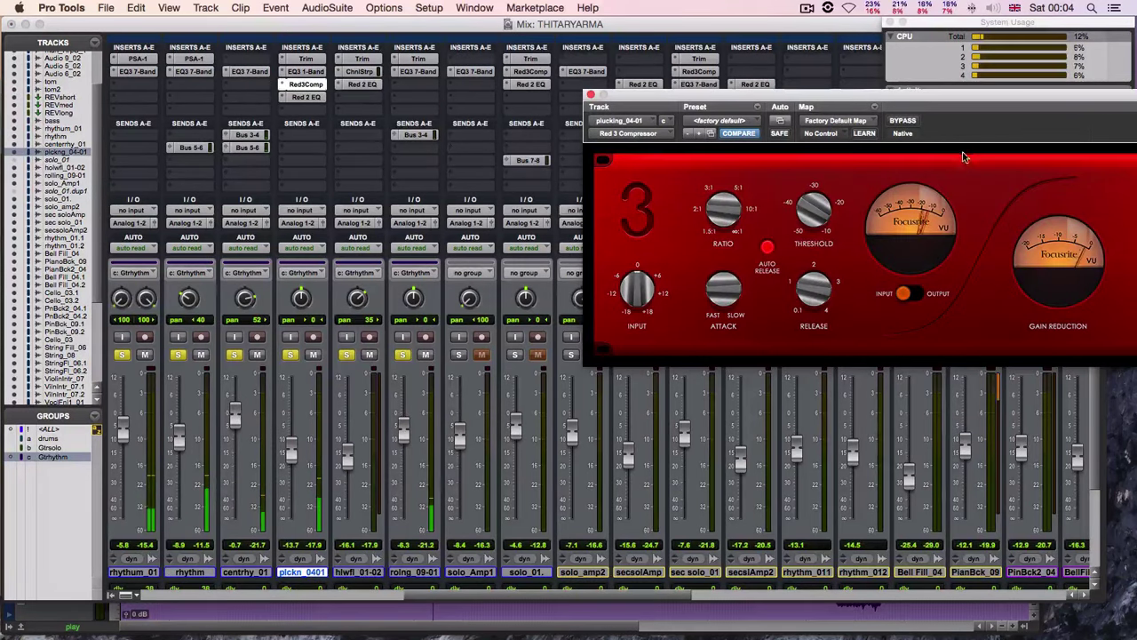
pyautogui.click(904, 122)
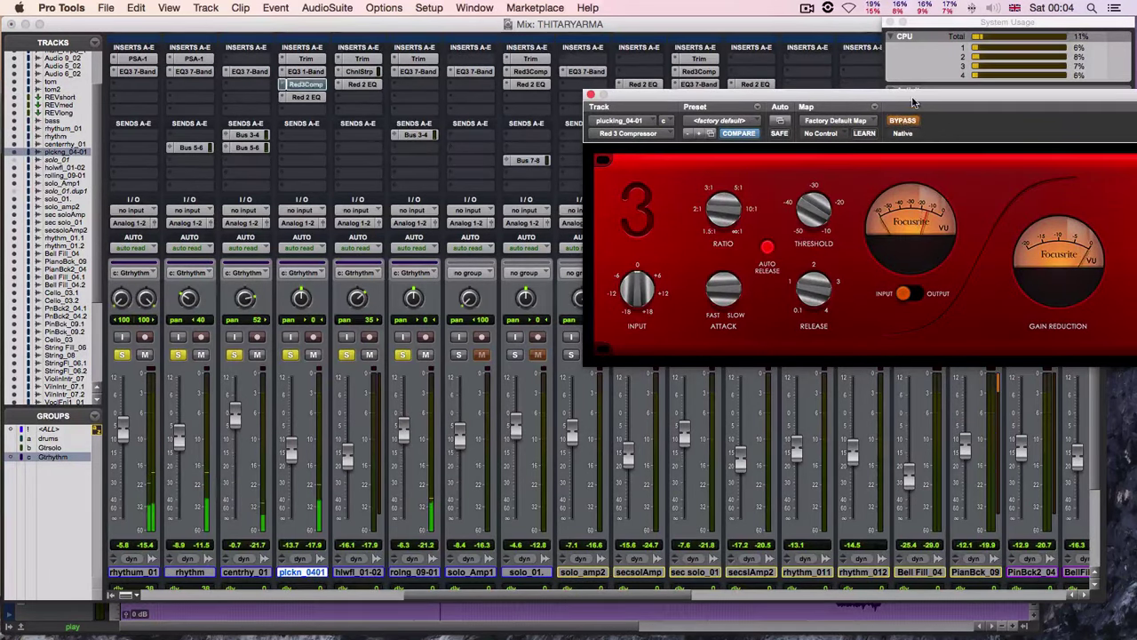
pyautogui.moveTo(896, 104); pyautogui.dragTo(722, 112)
pyautogui.click(712, 132)
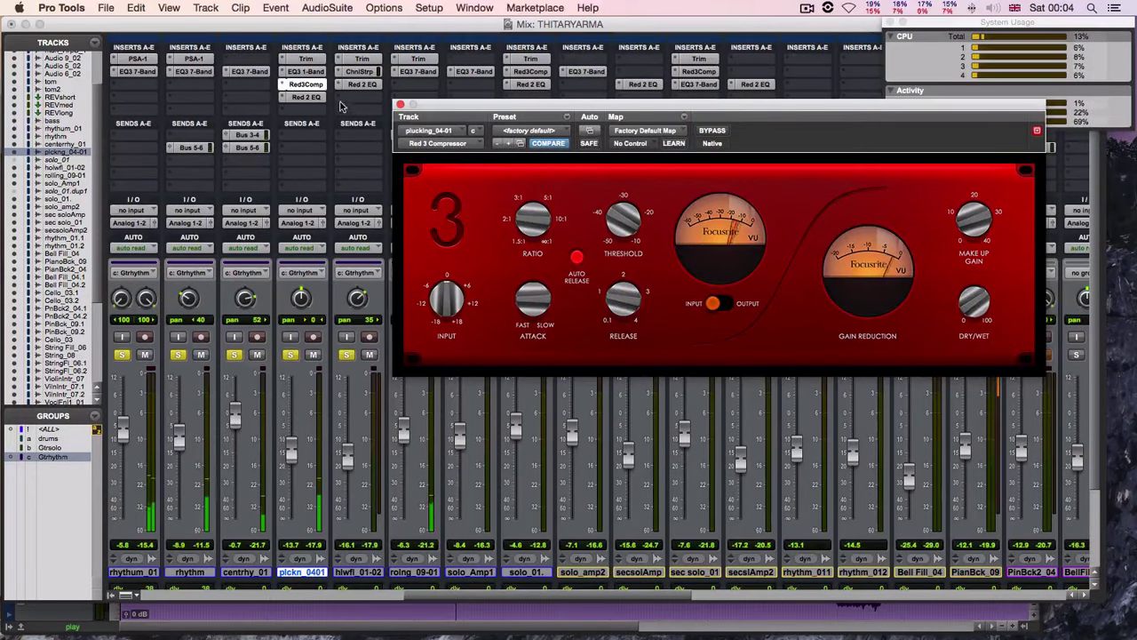
pyautogui.click(308, 97)
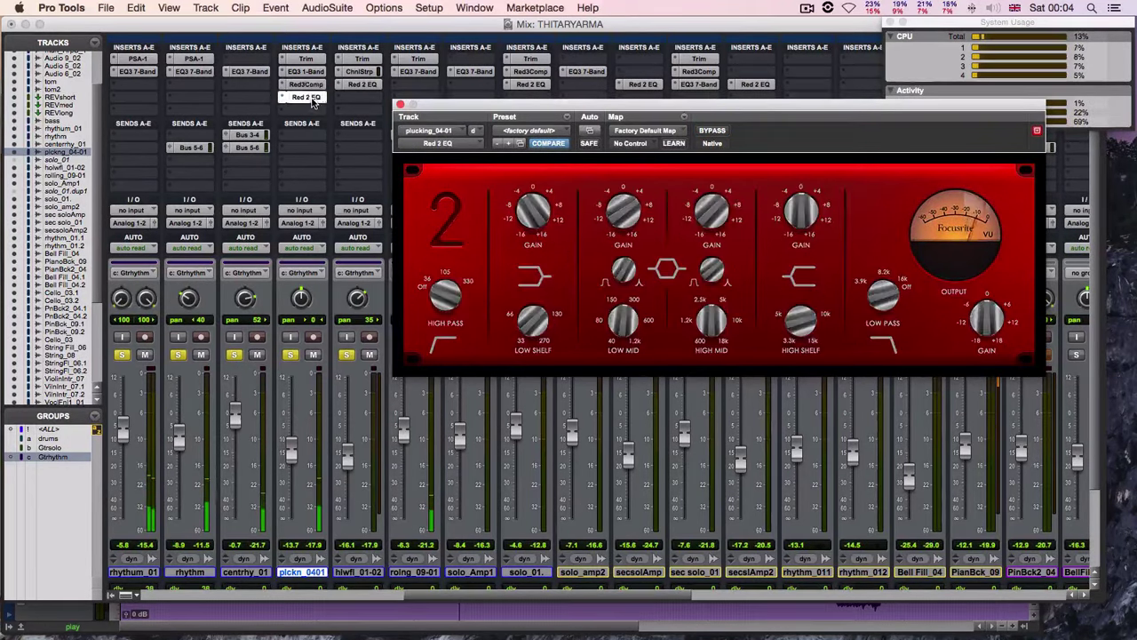
pyautogui.click(713, 132)
pyautogui.click(713, 132)
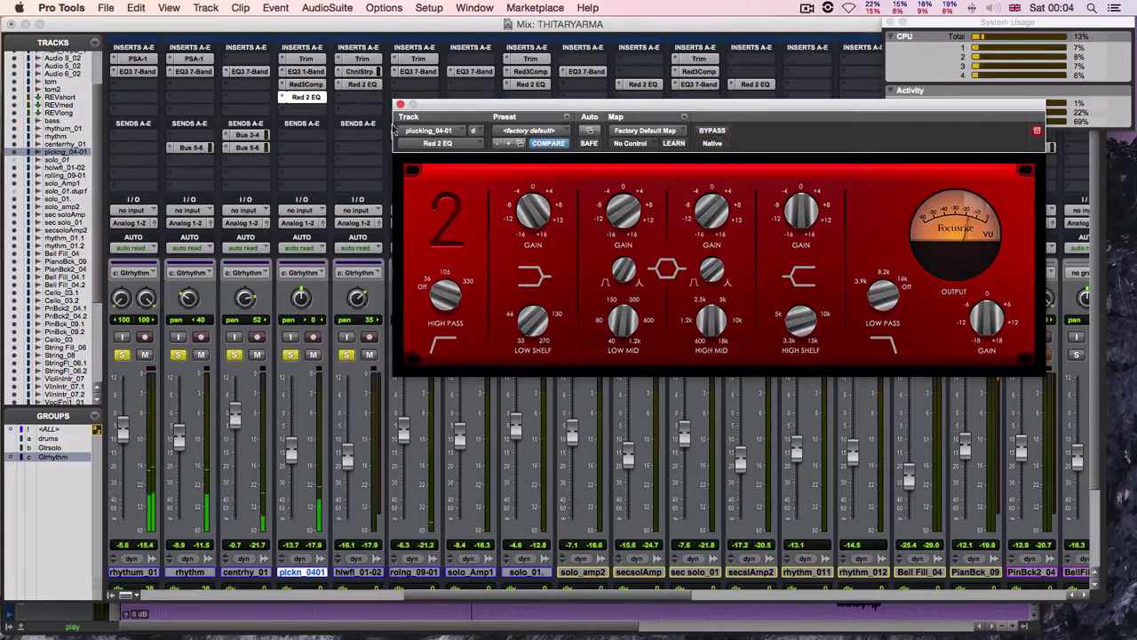
pyautogui.click(400, 105)
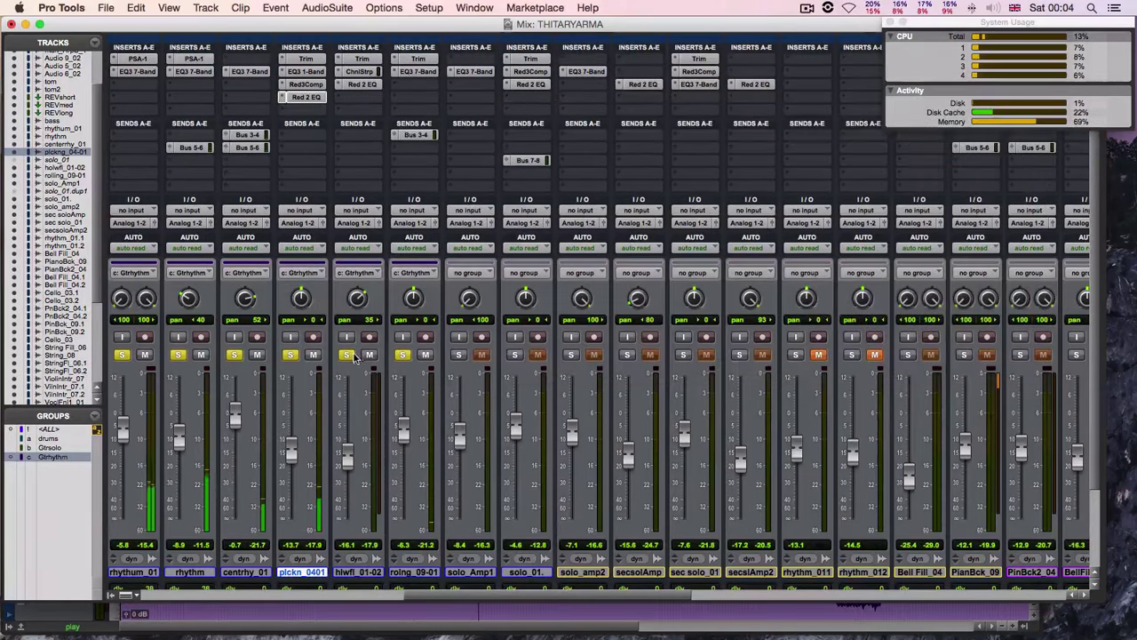
# Step: Unsolo the rhythm guitar tracks and disable the Gtrhythm group
pyautogui.click(350, 356)
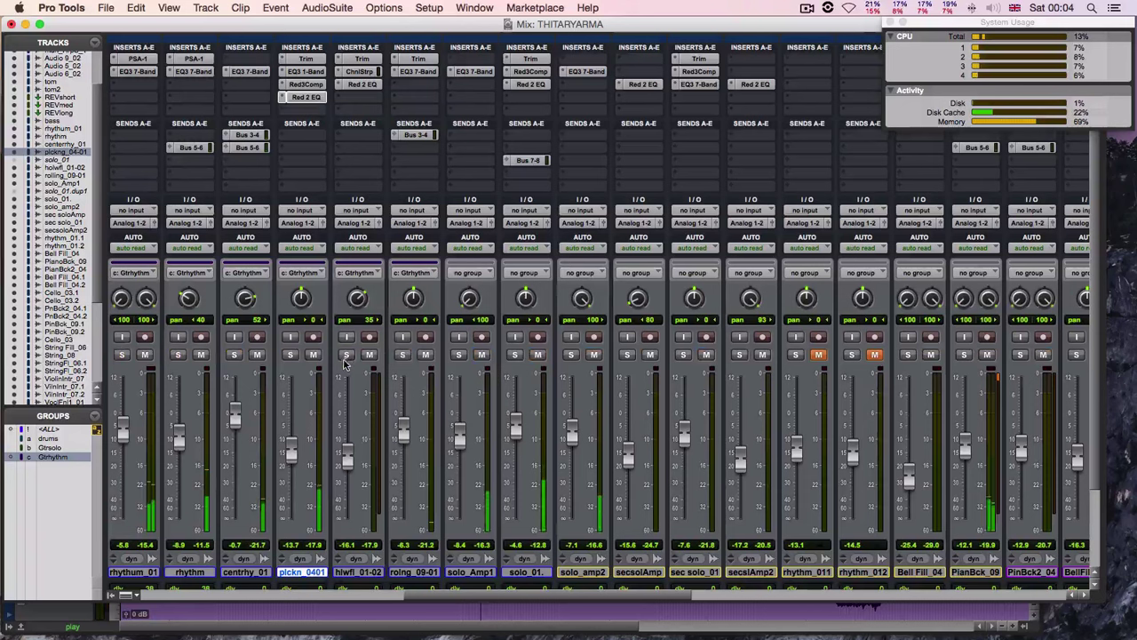
pyautogui.click(72, 461)
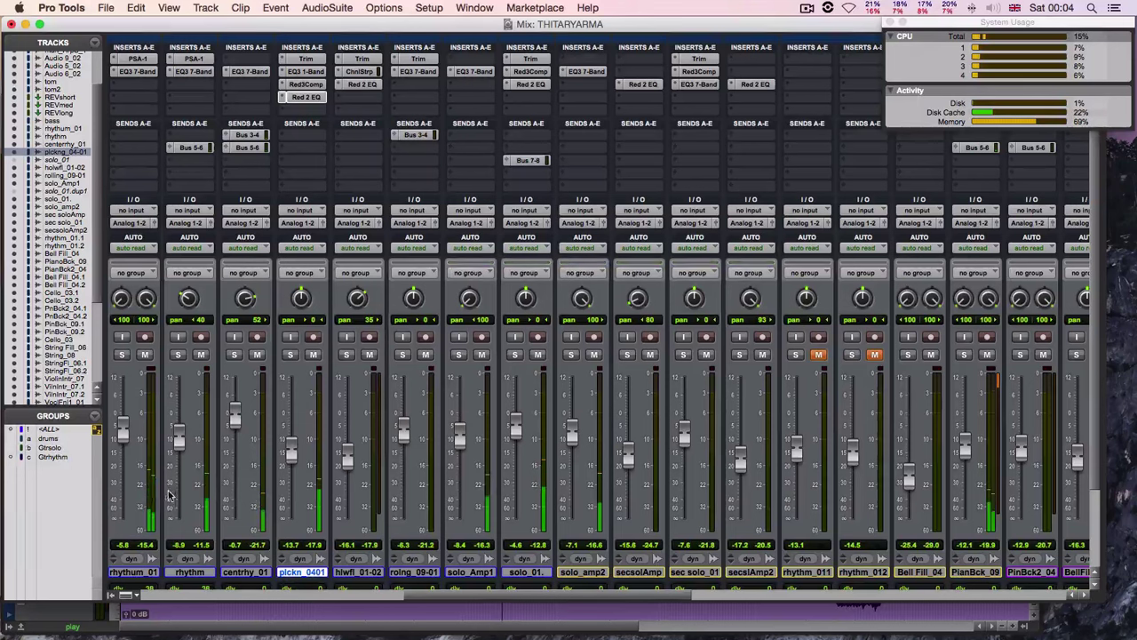
# Step: Solo the Piano Back_09 track and compare its REQ 6 equalizer bypassed and active
pyautogui.click(964, 354)
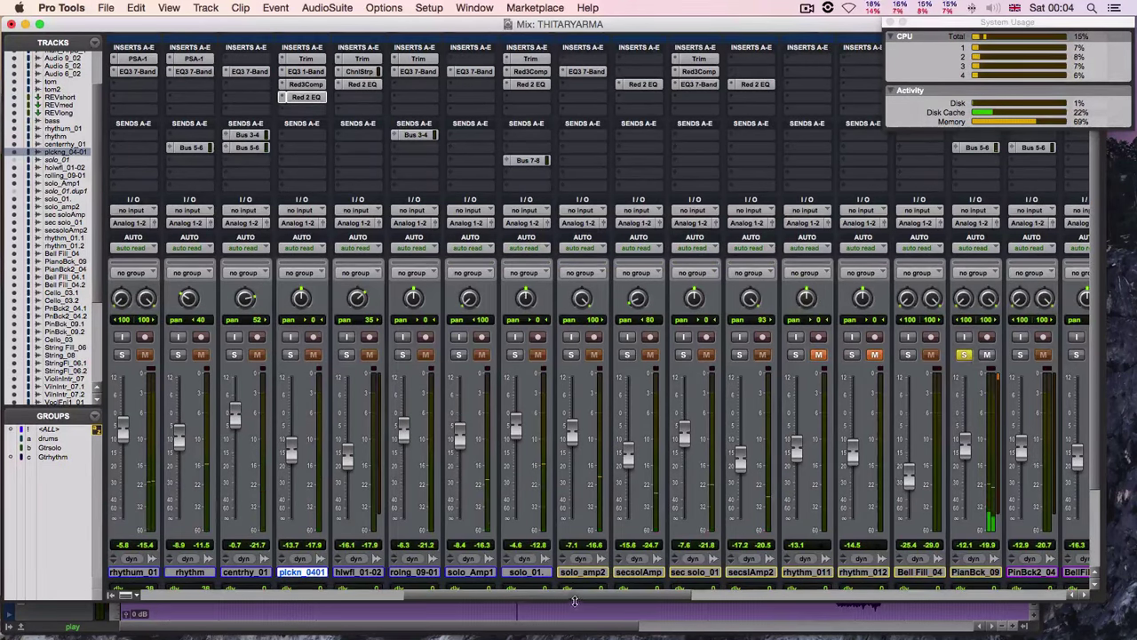
pyautogui.hscroll(10, 572, 336)
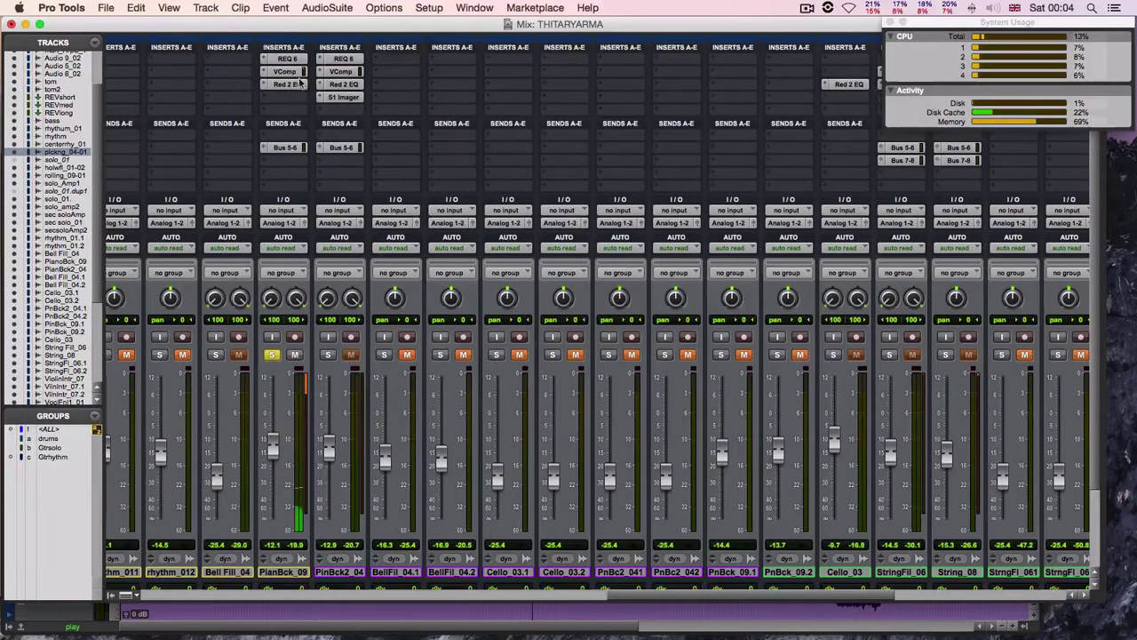
pyautogui.click(289, 60)
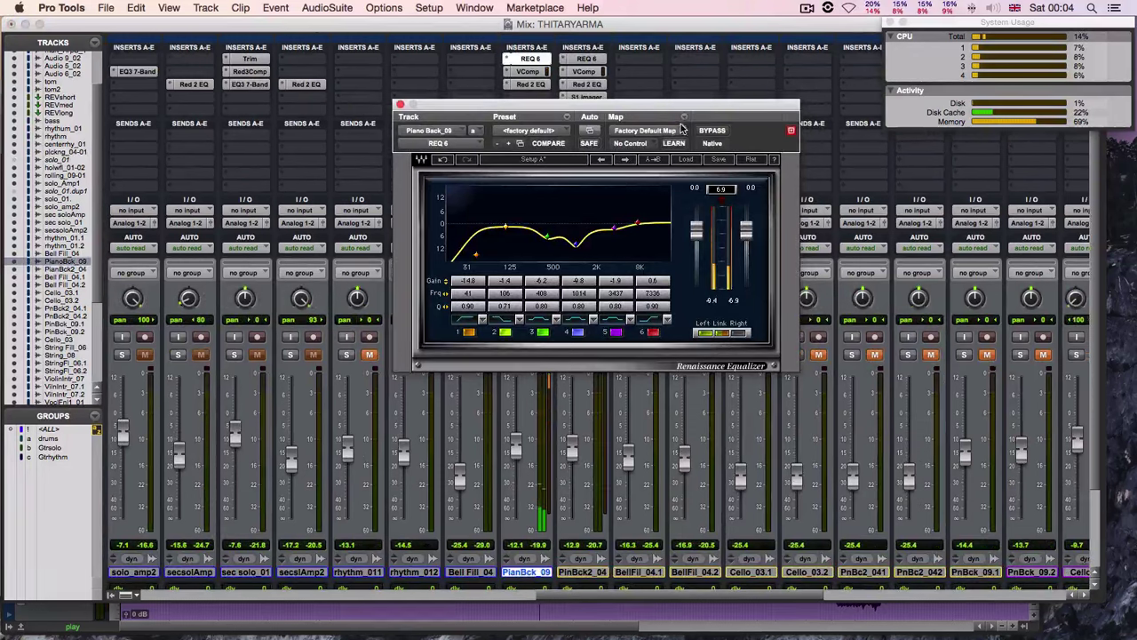
pyautogui.click(713, 130)
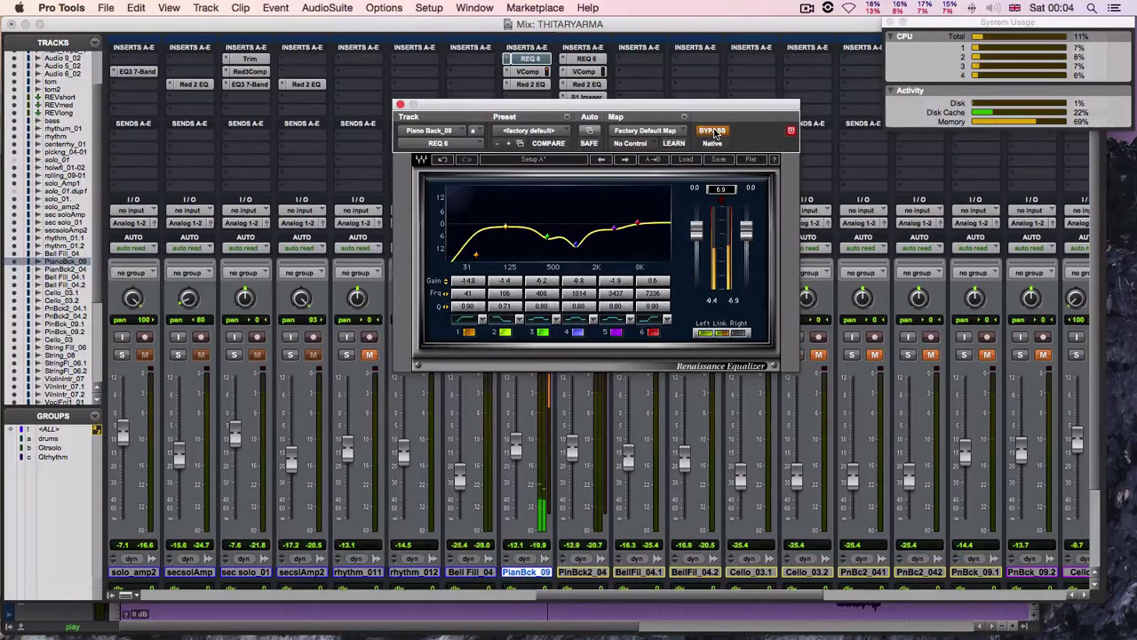
pyautogui.click(713, 131)
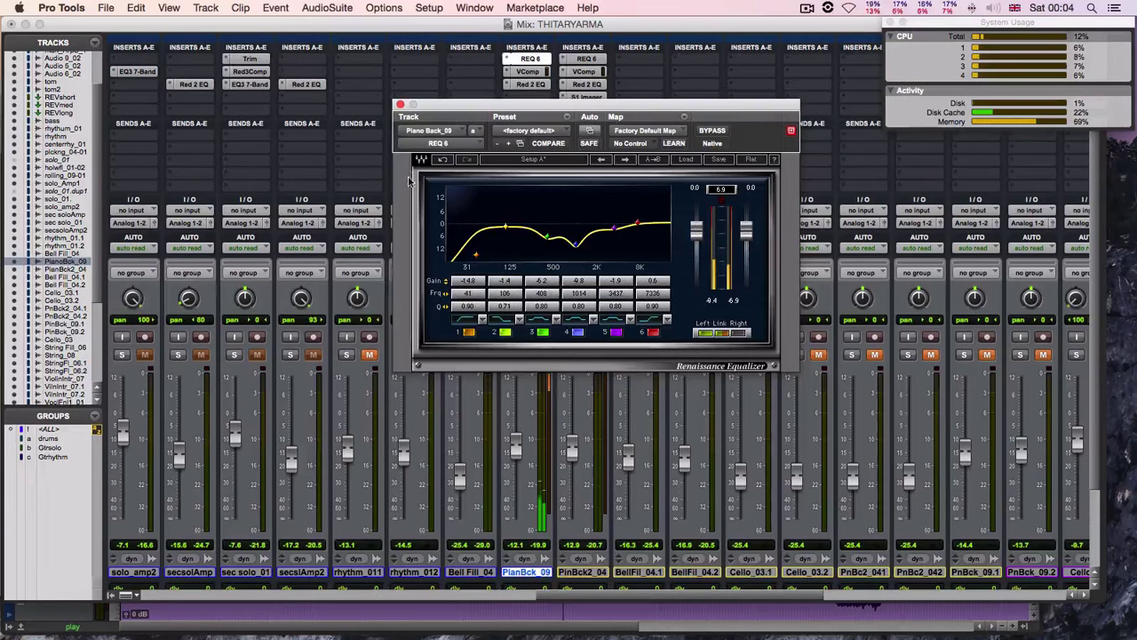
# Step: Open the VComp compressor on the Piano Back_09 track and compare the sound with it bypassed and active
pyautogui.click(528, 71)
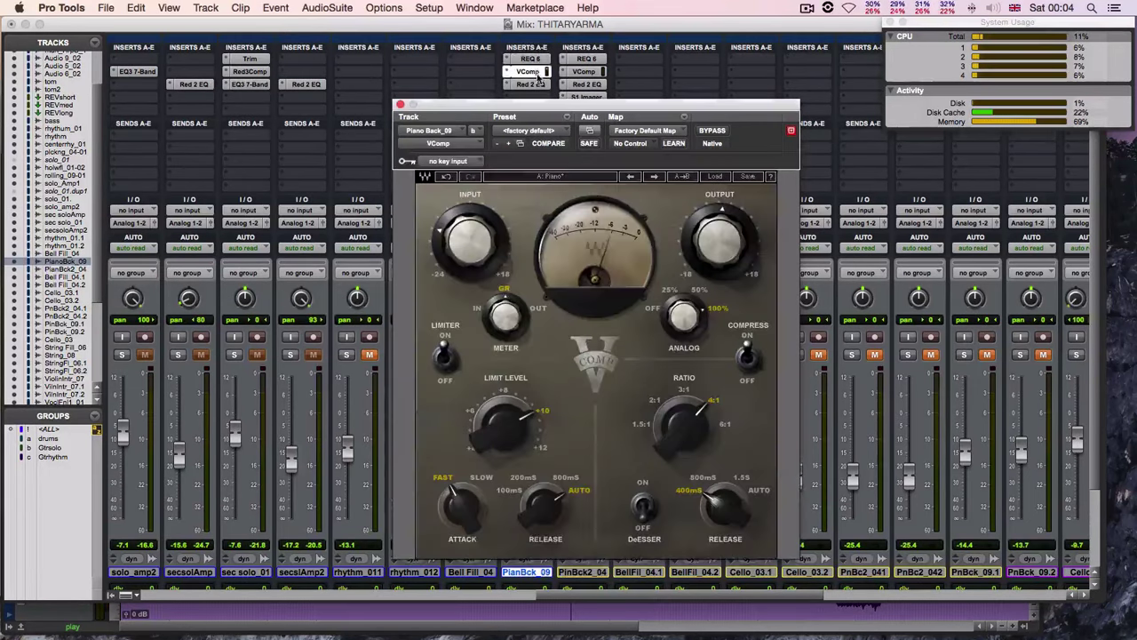
pyautogui.click(711, 131)
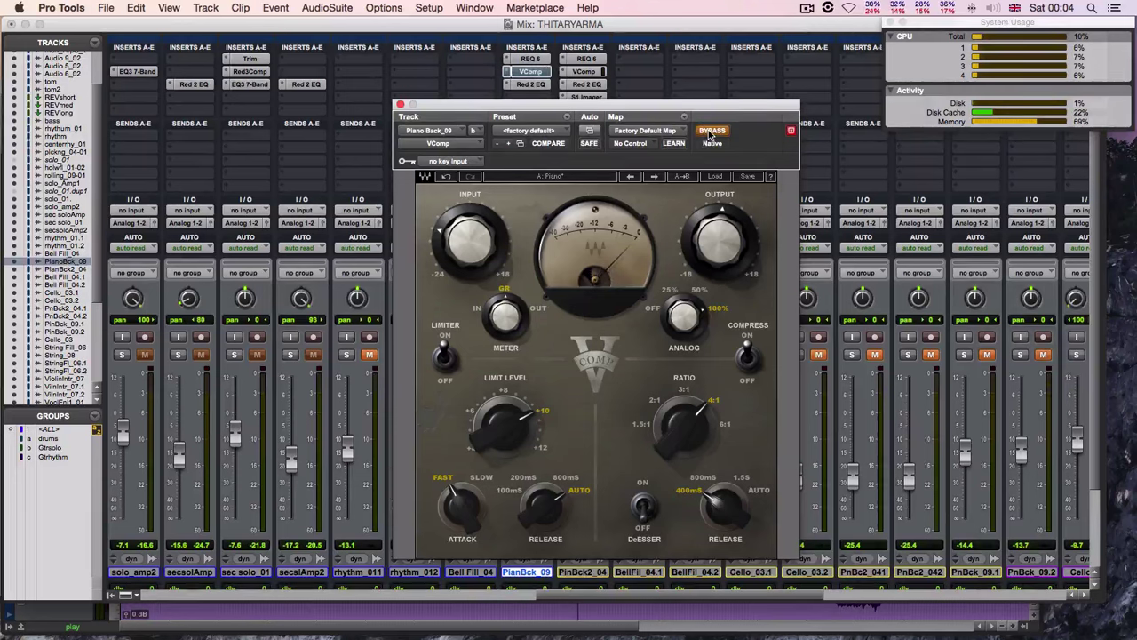
pyautogui.click(712, 131)
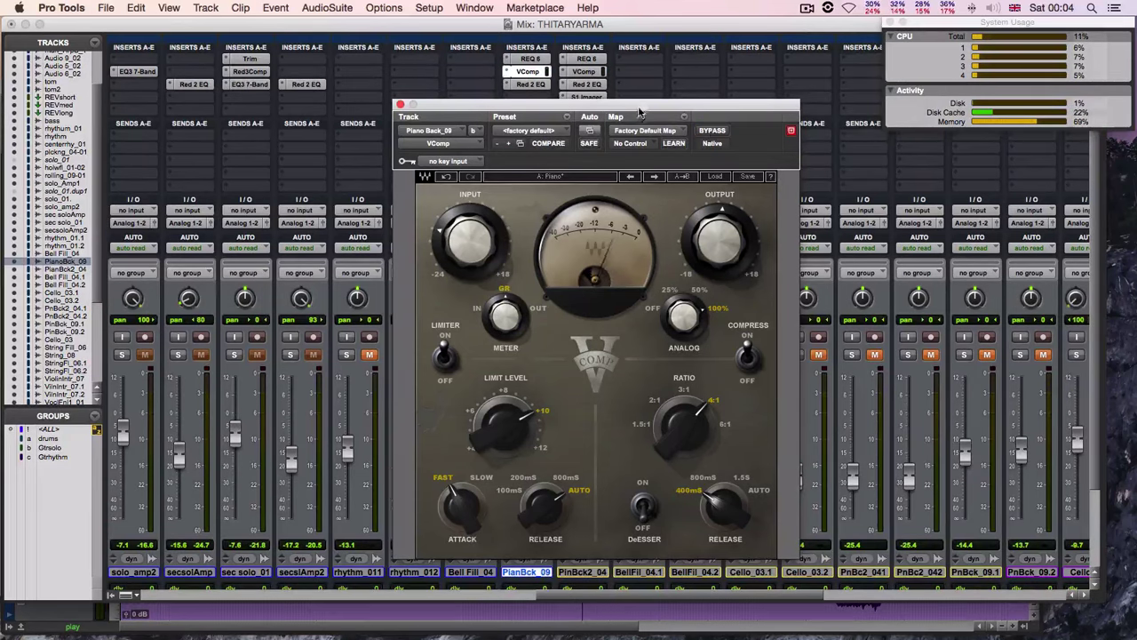
# Step: Compare the Red 2 EQ on the Piano Back_09 track bypassed and active, close it and unsolo the track
pyautogui.click(533, 85)
pyautogui.click(712, 131)
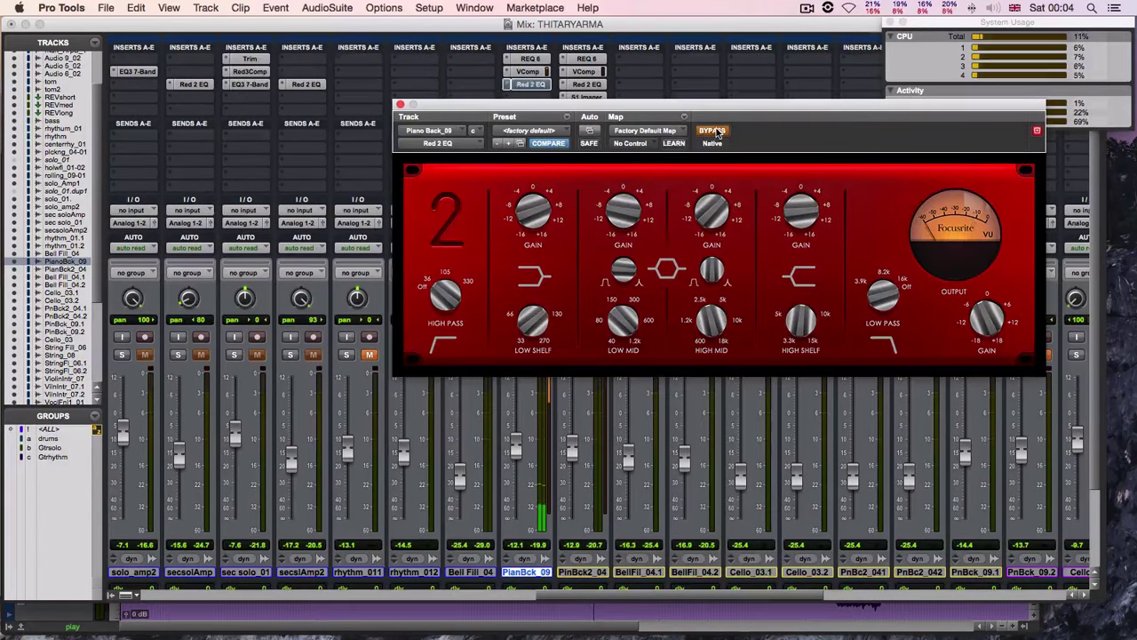
pyautogui.click(713, 131)
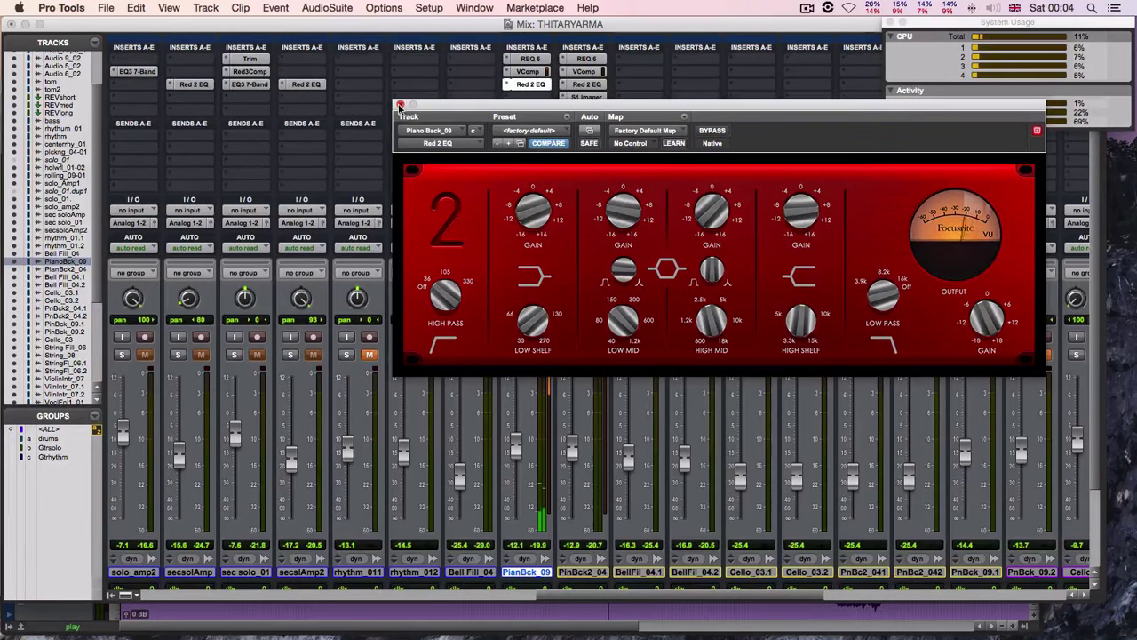
pyautogui.click(400, 105)
pyautogui.click(515, 354)
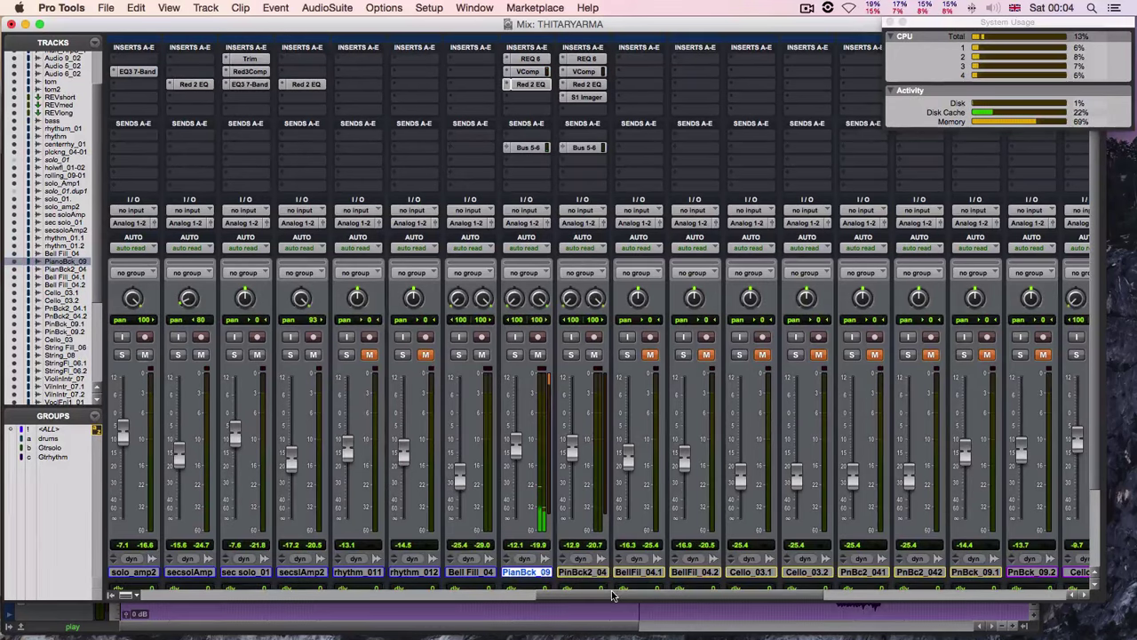
# Step: Solo the plucking_04-01 track and compare its EQ3 1-Band equalizer bypassed and active
pyautogui.moveTo(611, 595); pyautogui.dragTo(510, 596)
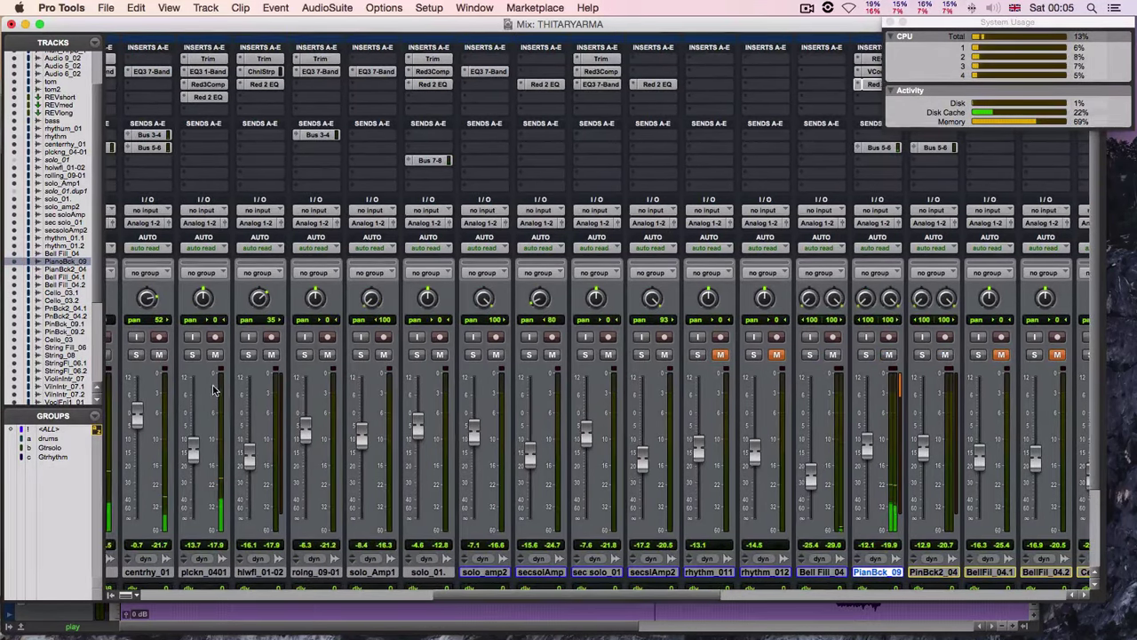
pyautogui.click(192, 355)
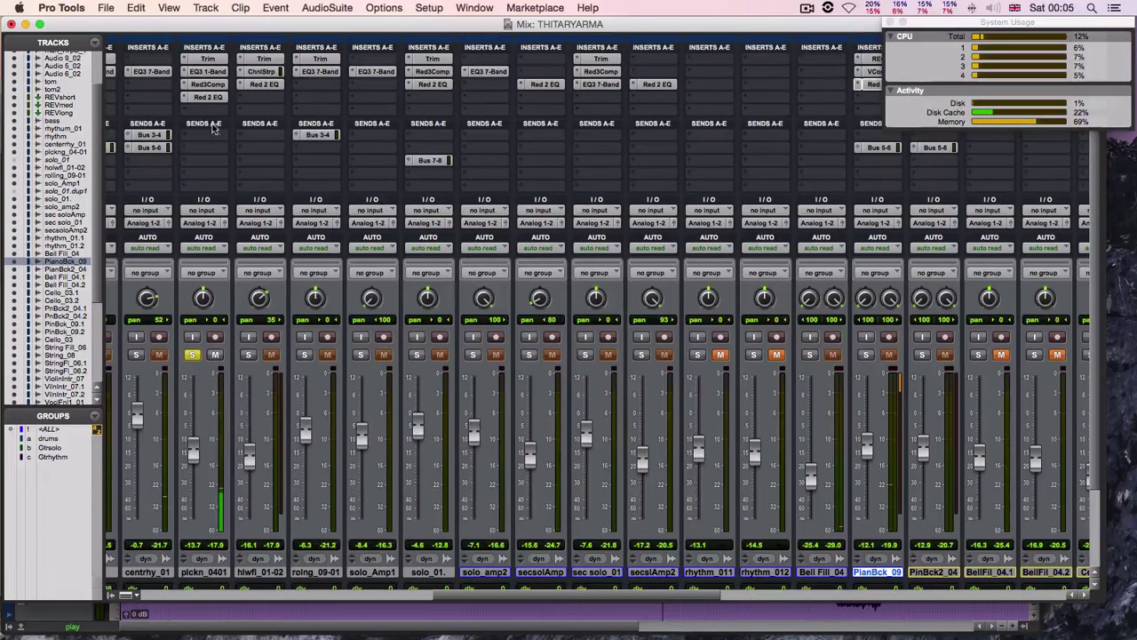
pyautogui.click(211, 72)
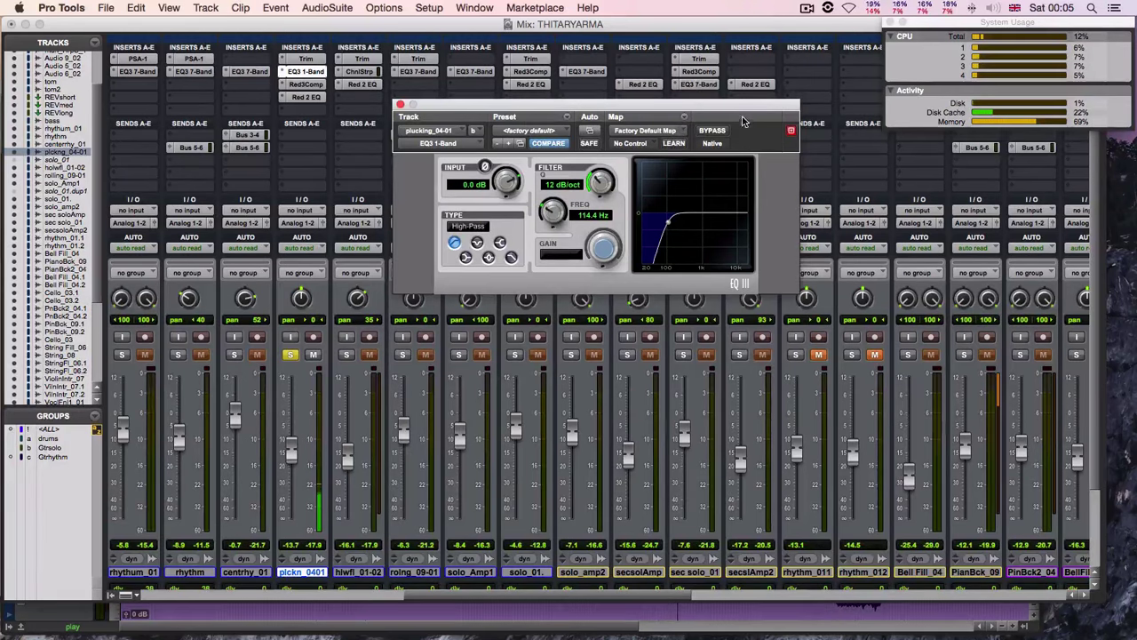
pyautogui.click(727, 131)
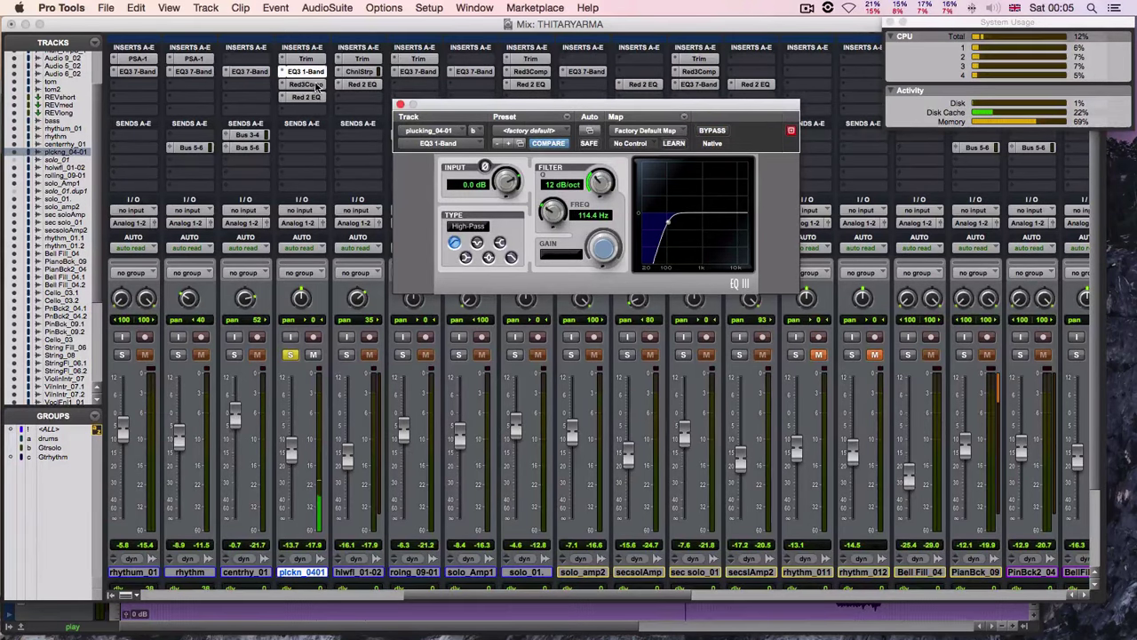
# Step: Open the Red 3 Compressor on the plucking_04-01 track and compare it bypassed and active
pyautogui.click(313, 85)
pyautogui.click(714, 132)
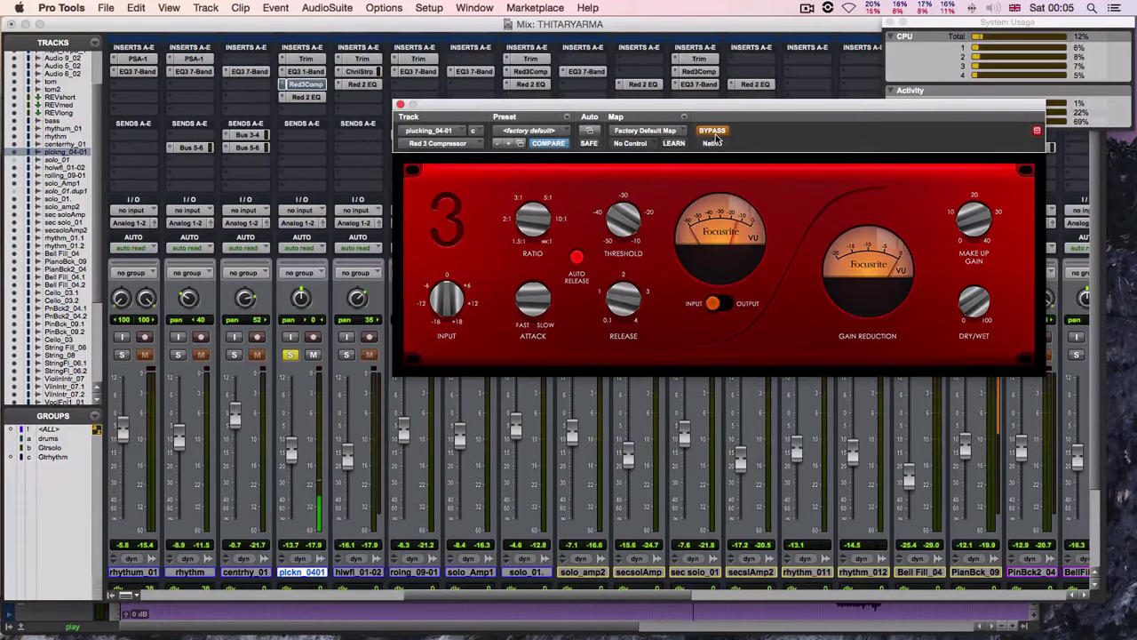
pyautogui.click(714, 132)
# Step: Compare the Red 2 EQ on the plucking_04-01 track bypassed and active, and unsolo the track
pyautogui.click(308, 97)
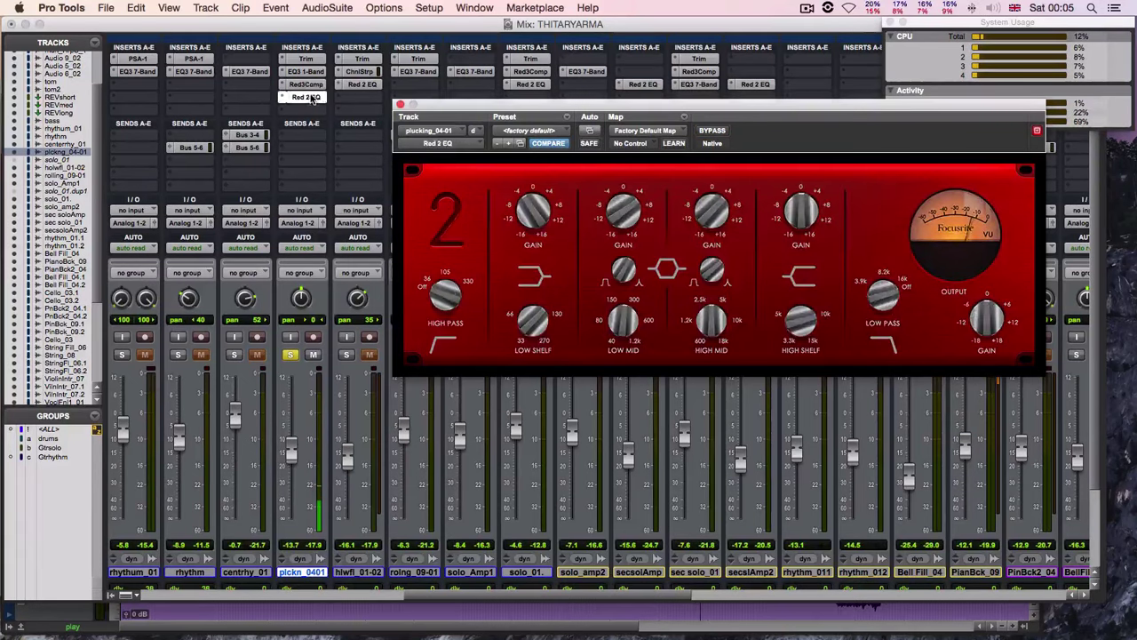
pyautogui.click(711, 133)
pyautogui.click(711, 133)
pyautogui.click(289, 355)
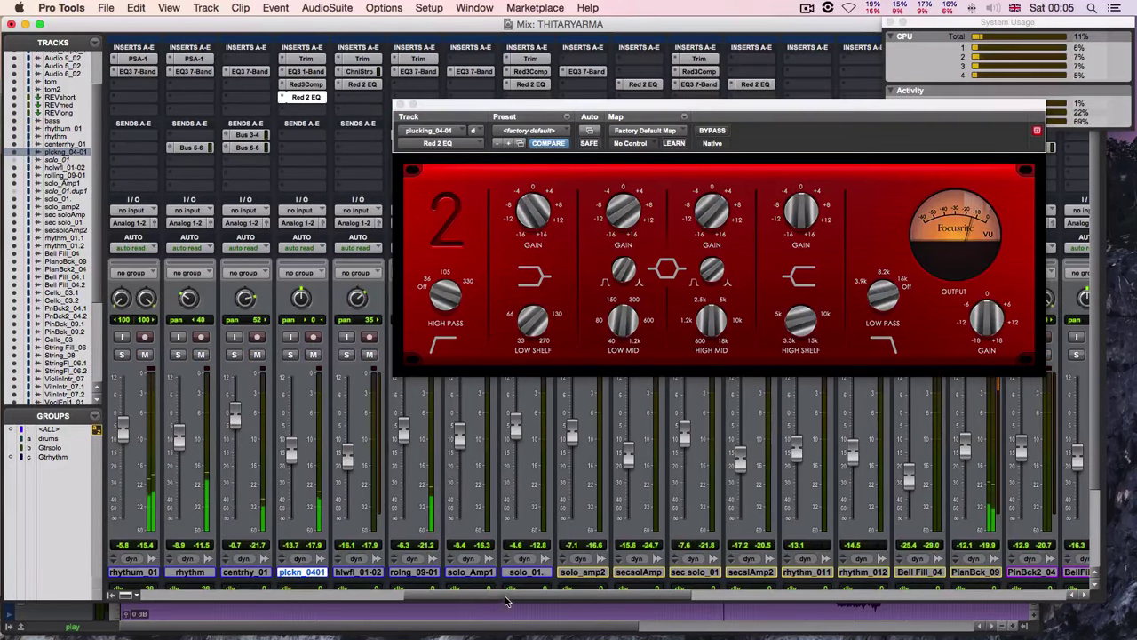
# Step: Solo the rolling_09-01 track, compare its EQ3 7-Band equalizer bypassed and active, and unsolo it
pyautogui.hscroll(3, 505, 602)
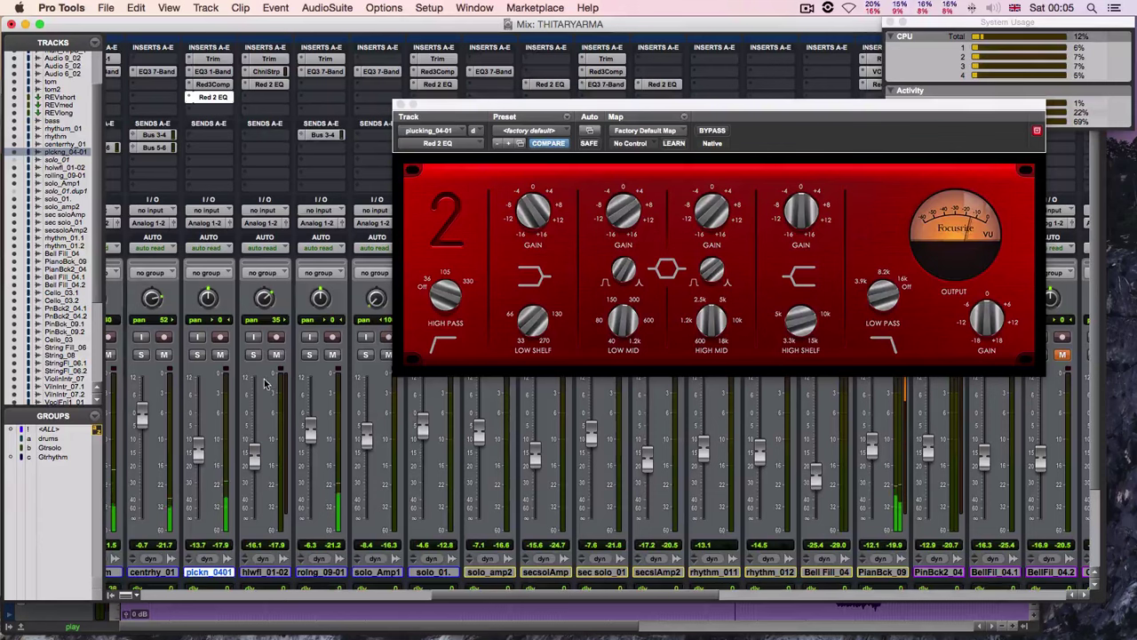
pyautogui.click(309, 355)
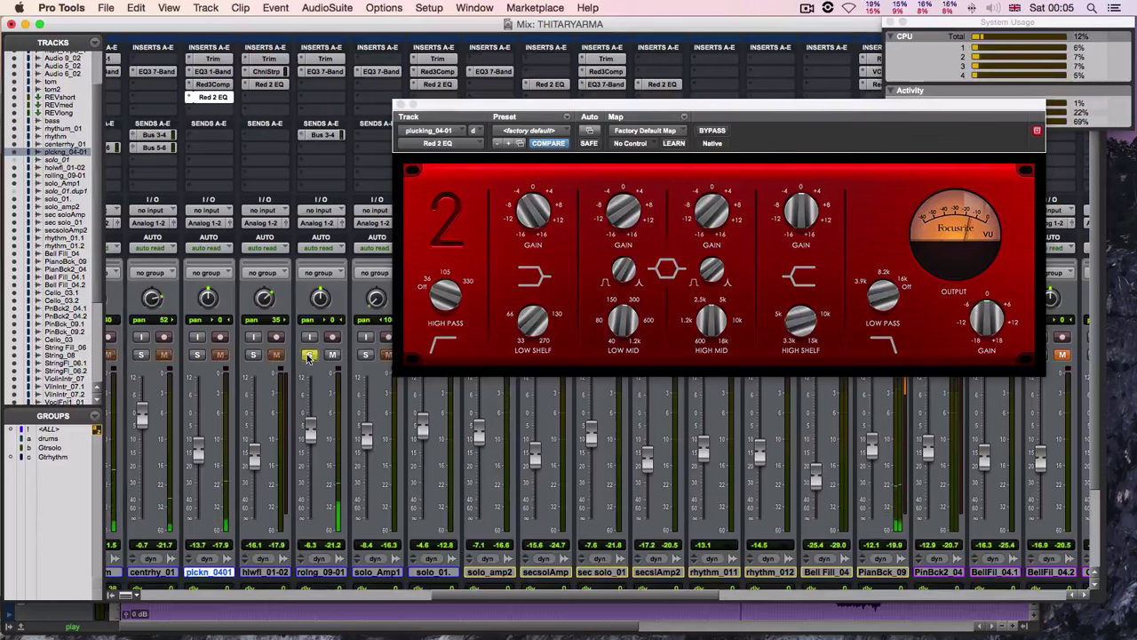
pyautogui.click(334, 72)
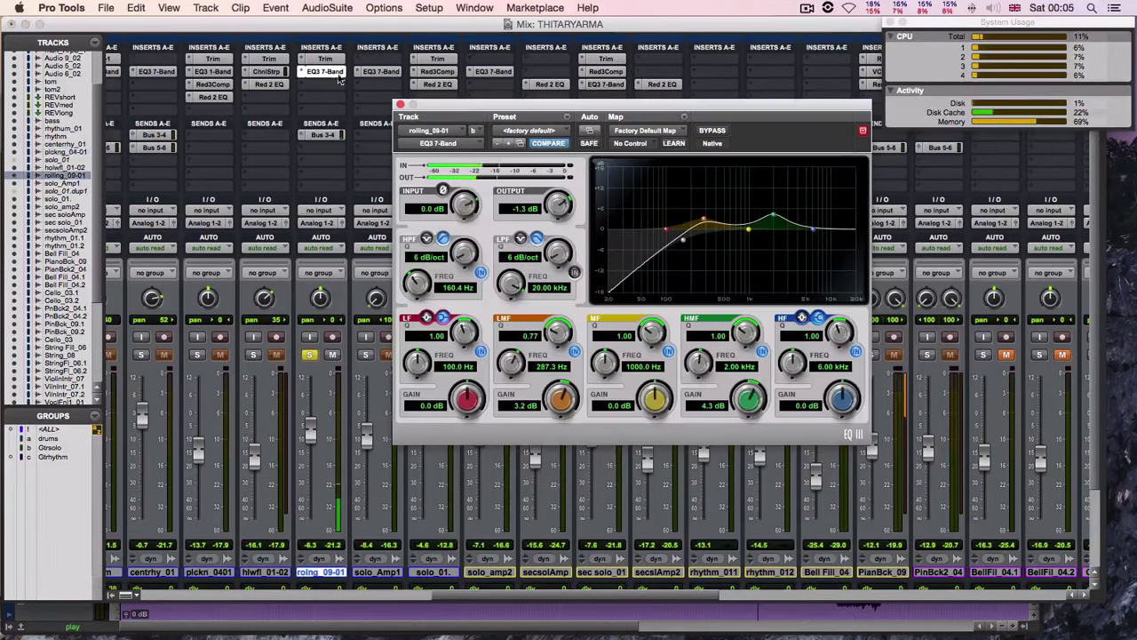
pyautogui.click(712, 132)
pyautogui.click(713, 132)
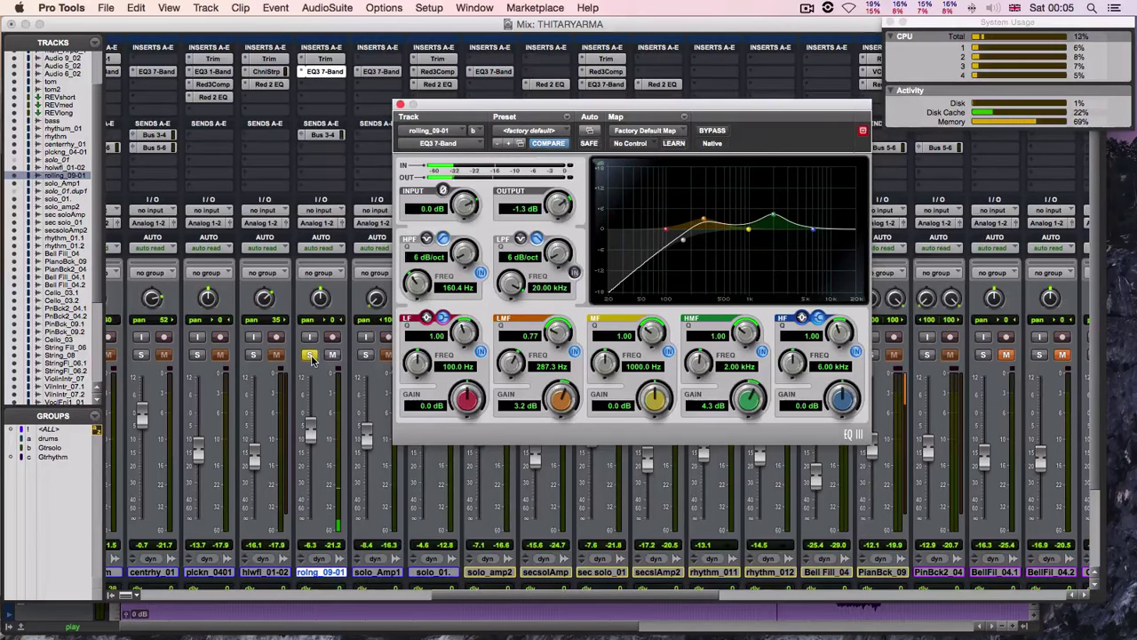
pyautogui.click(311, 356)
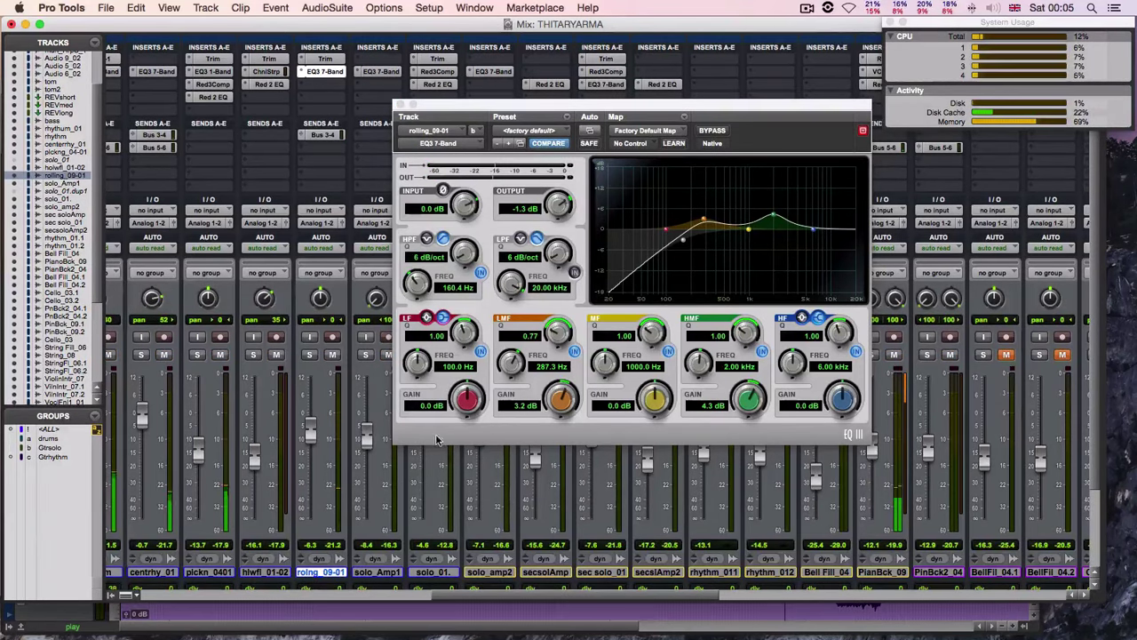
# Step: Solo the kik track, compare its C1 gate bypassed and active, and unsolo the track
pyautogui.moveTo(498, 593); pyautogui.dragTo(220, 591)
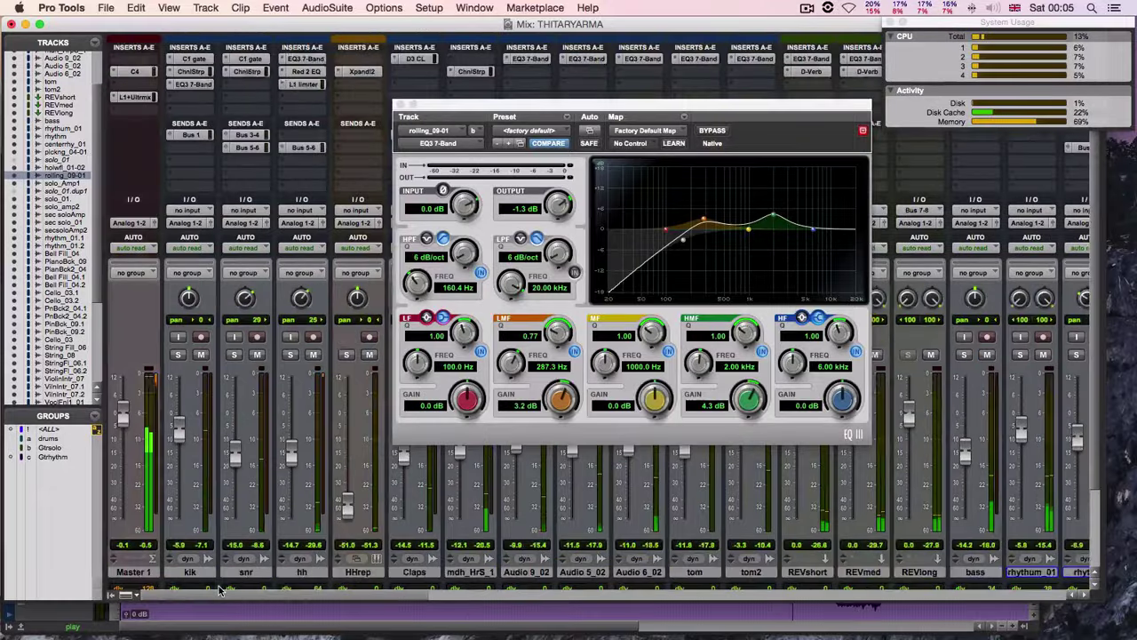
pyautogui.click(177, 355)
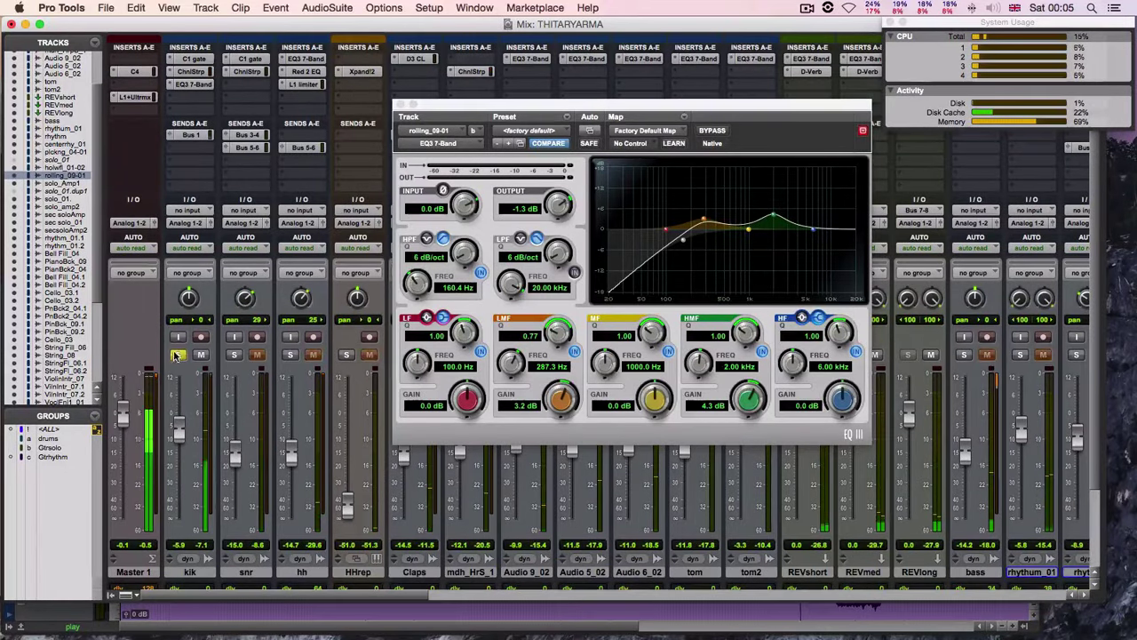
pyautogui.click(194, 58)
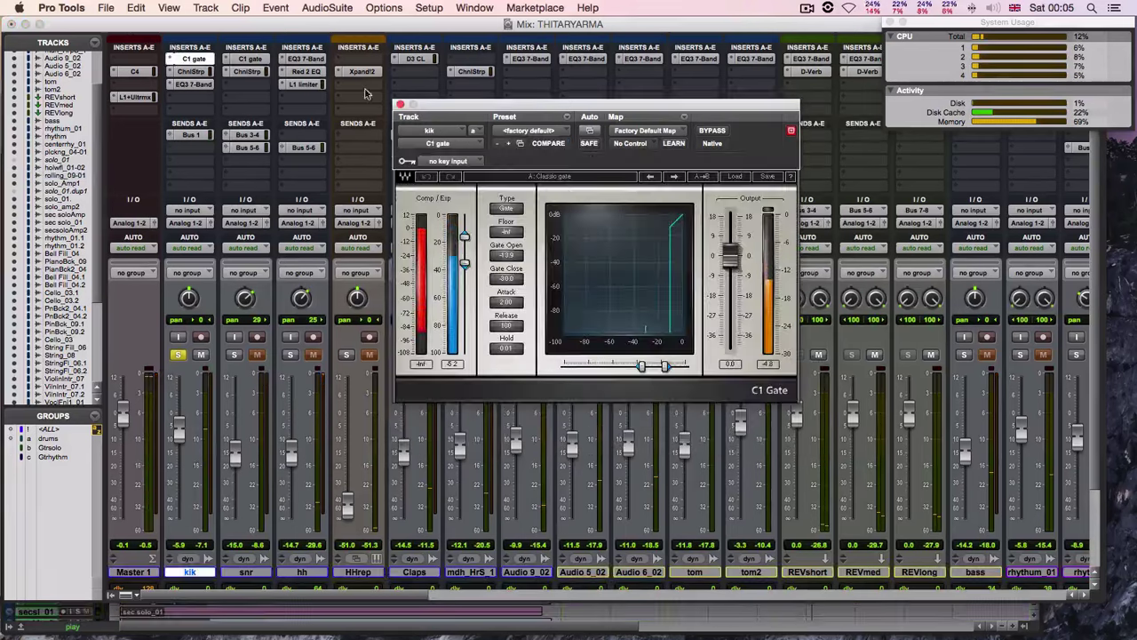
pyautogui.click(718, 132)
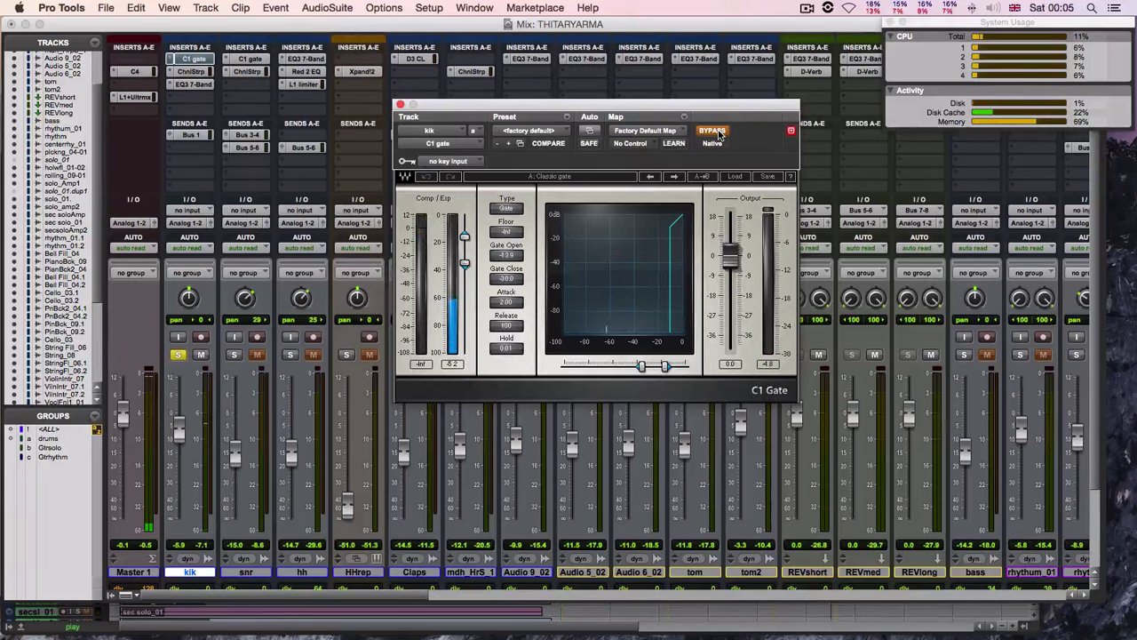
pyautogui.click(718, 132)
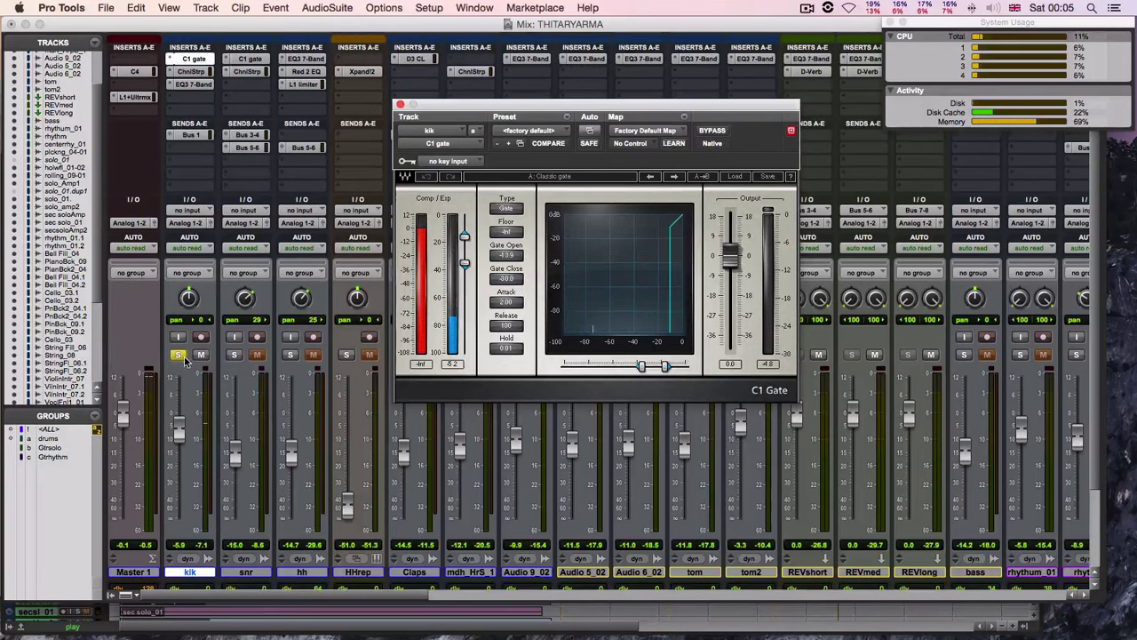
pyautogui.click(180, 356)
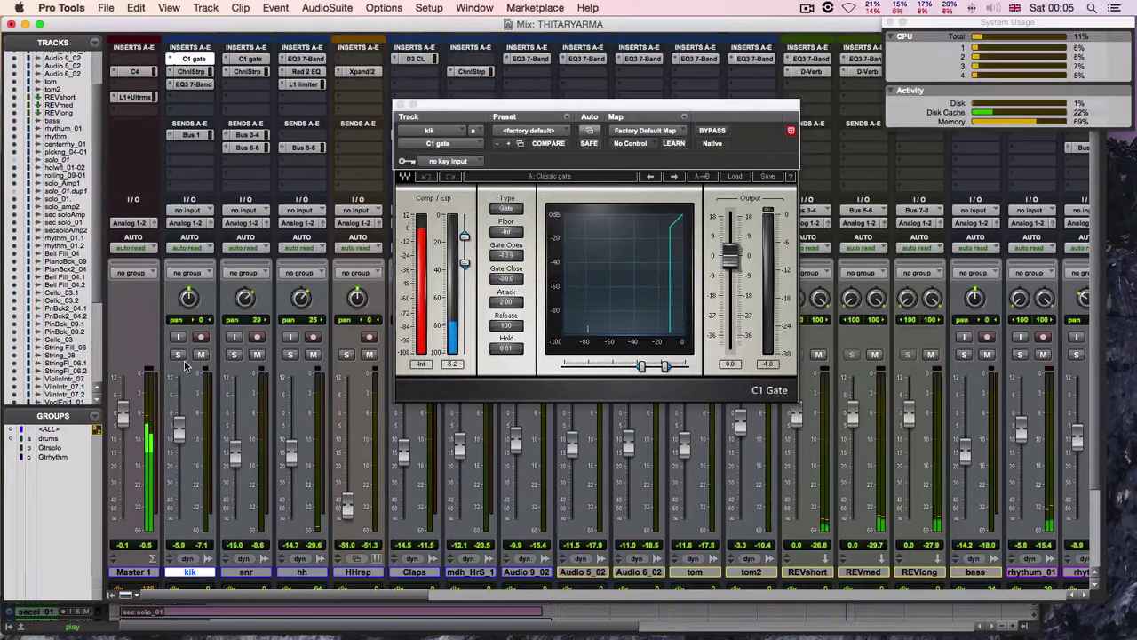
# Step: Solo the Claps track, compare its Dyn3 Compressor/Limiter bypassed and active, and unsolo the track
pyautogui.moveTo(344, 595); pyautogui.dragTo(367, 597)
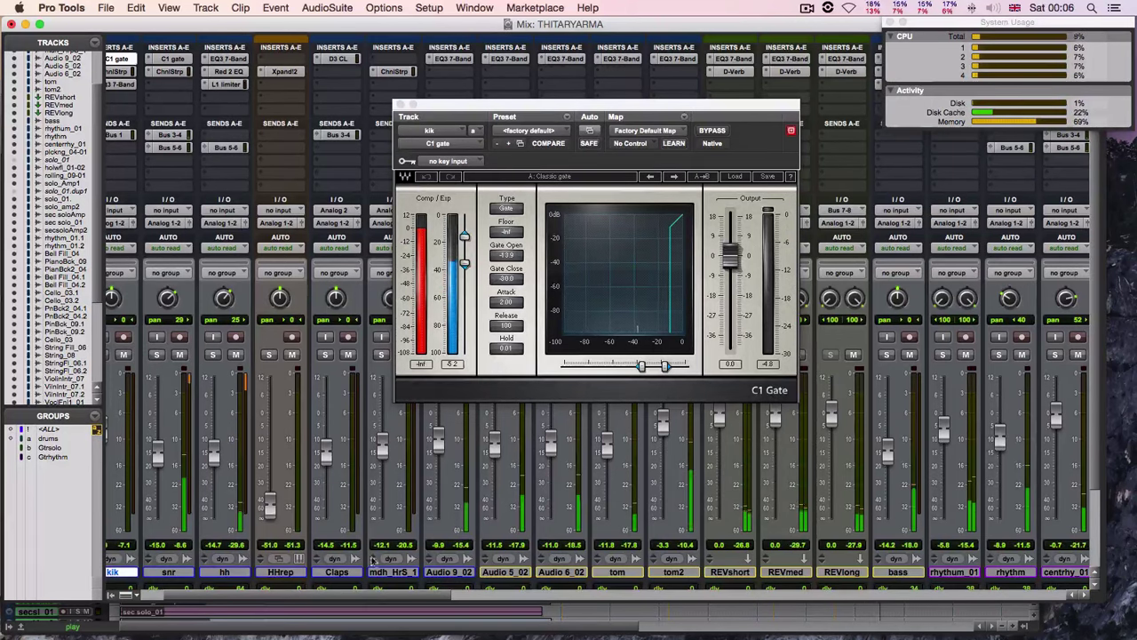
pyautogui.click(325, 354)
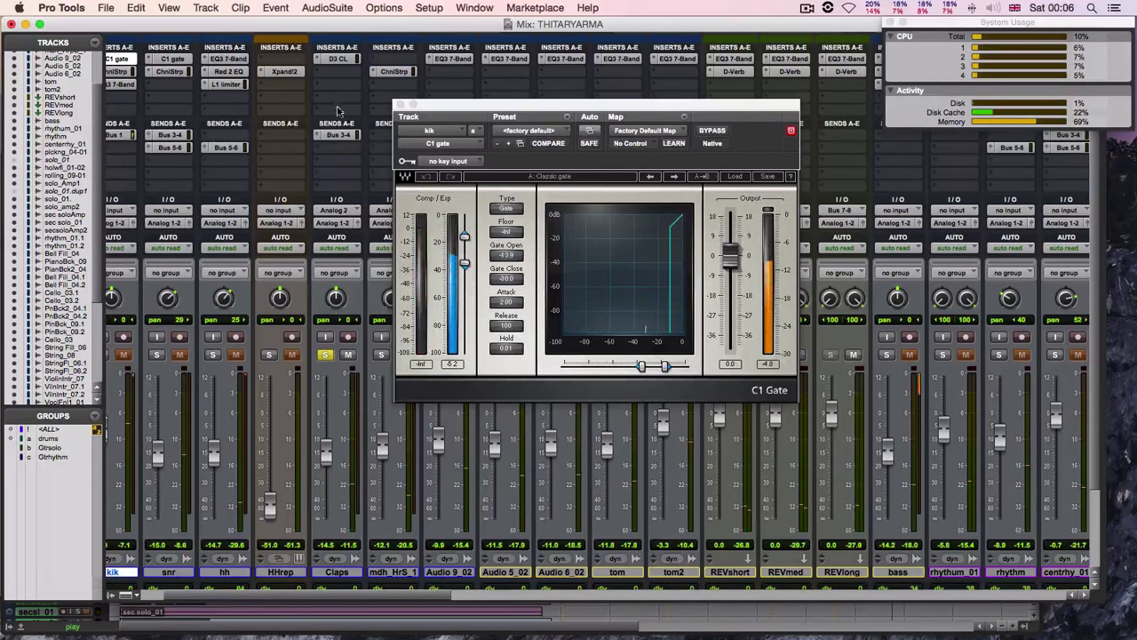
pyautogui.click(339, 60)
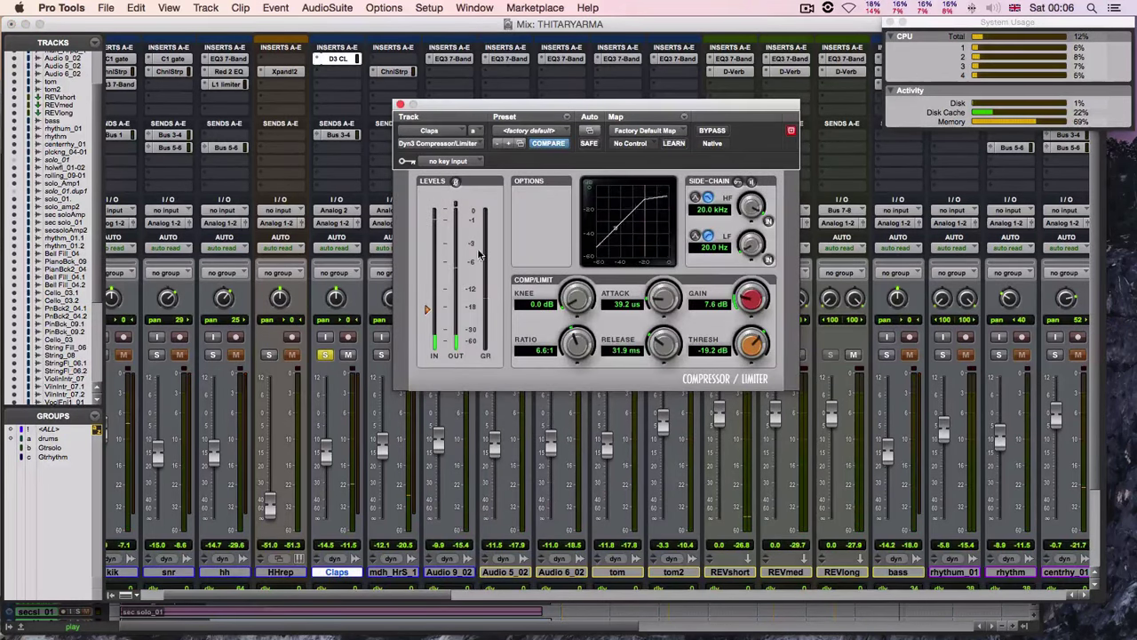
pyautogui.click(712, 130)
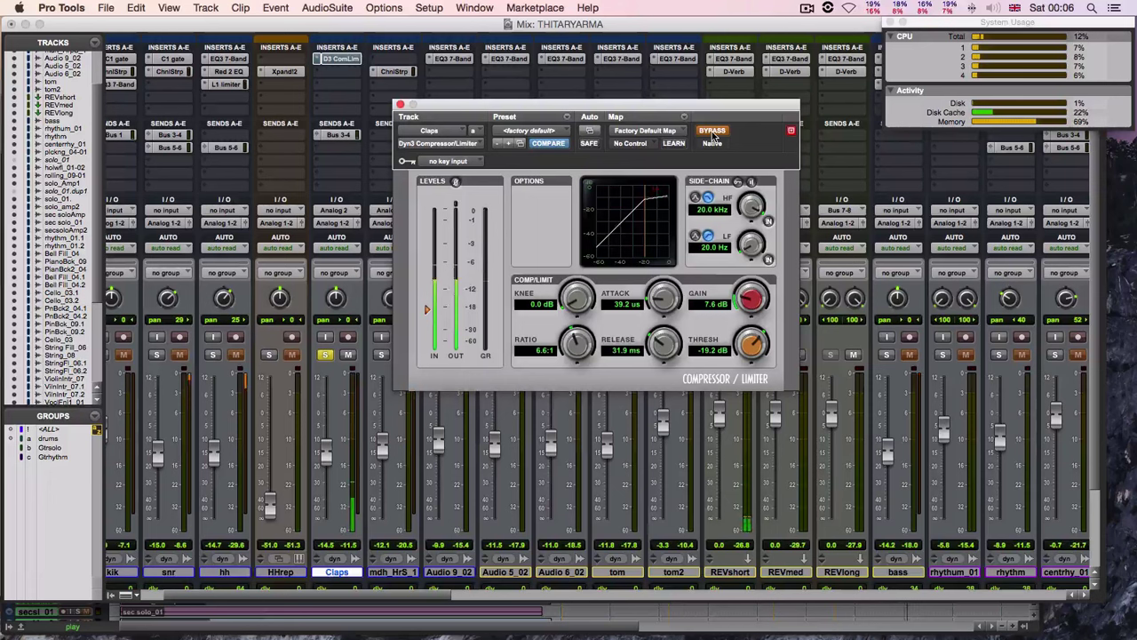
pyautogui.click(711, 132)
pyautogui.click(326, 355)
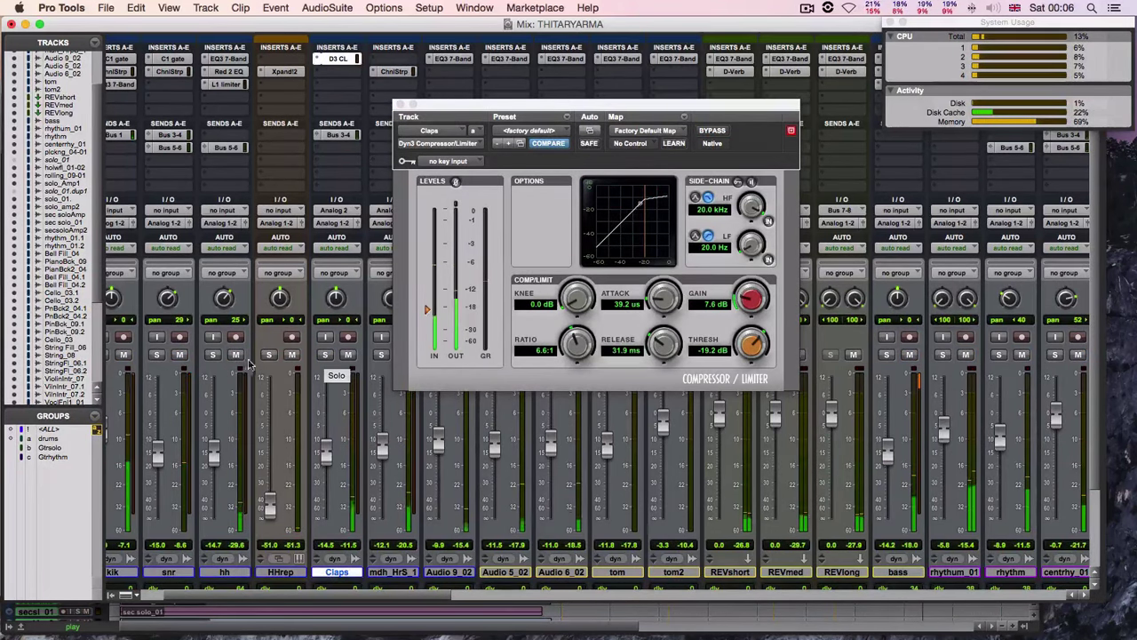
# Step: Briefly solo the hh track and the mdh_HrS_1 track one after the other, unsoloing each one
pyautogui.click(213, 355)
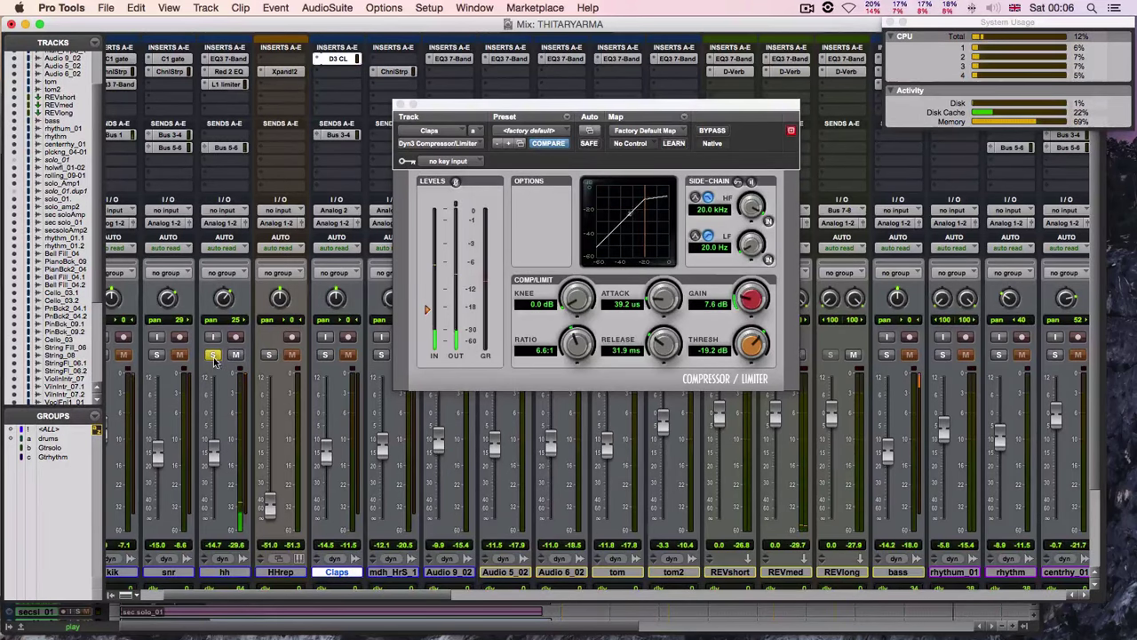
pyautogui.click(214, 357)
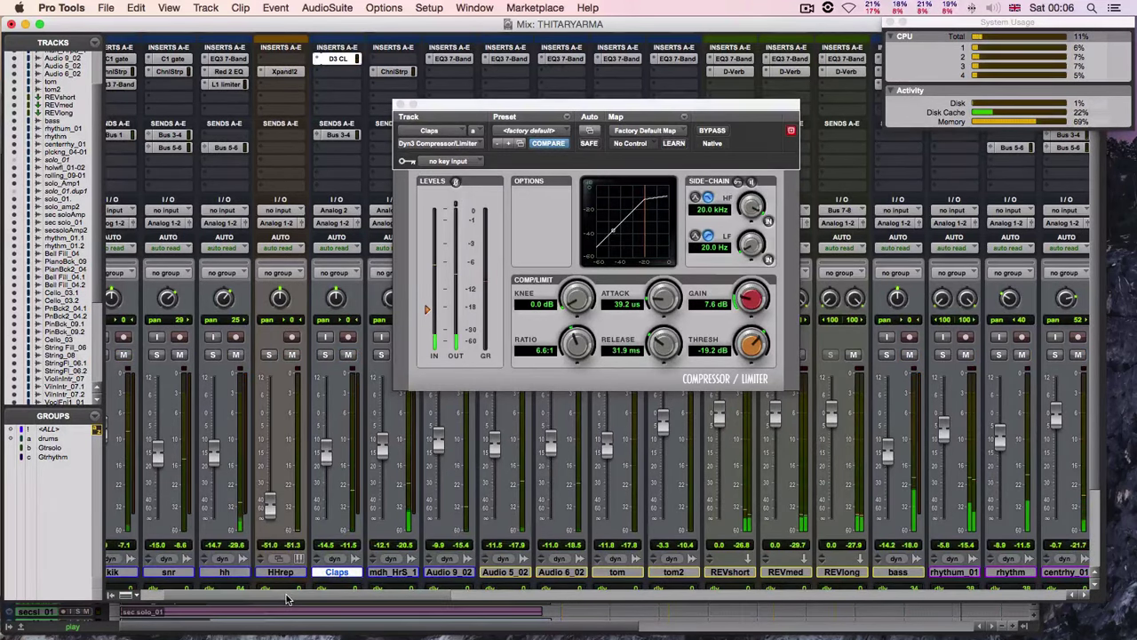
pyautogui.hscroll(3, 286, 600)
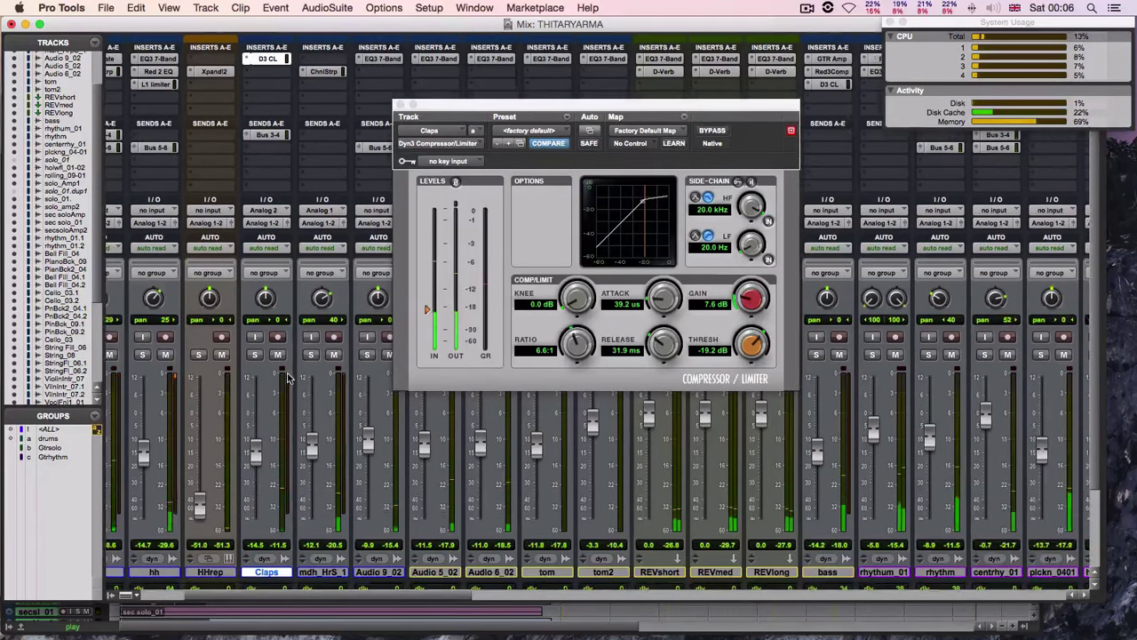
pyautogui.click(310, 356)
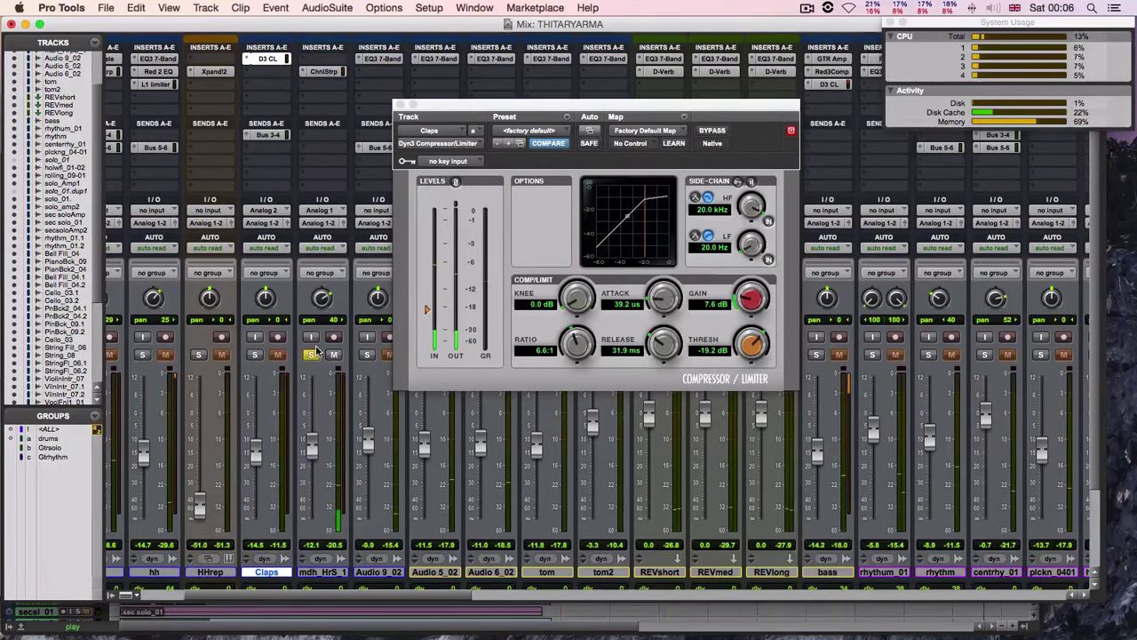
pyautogui.click(311, 354)
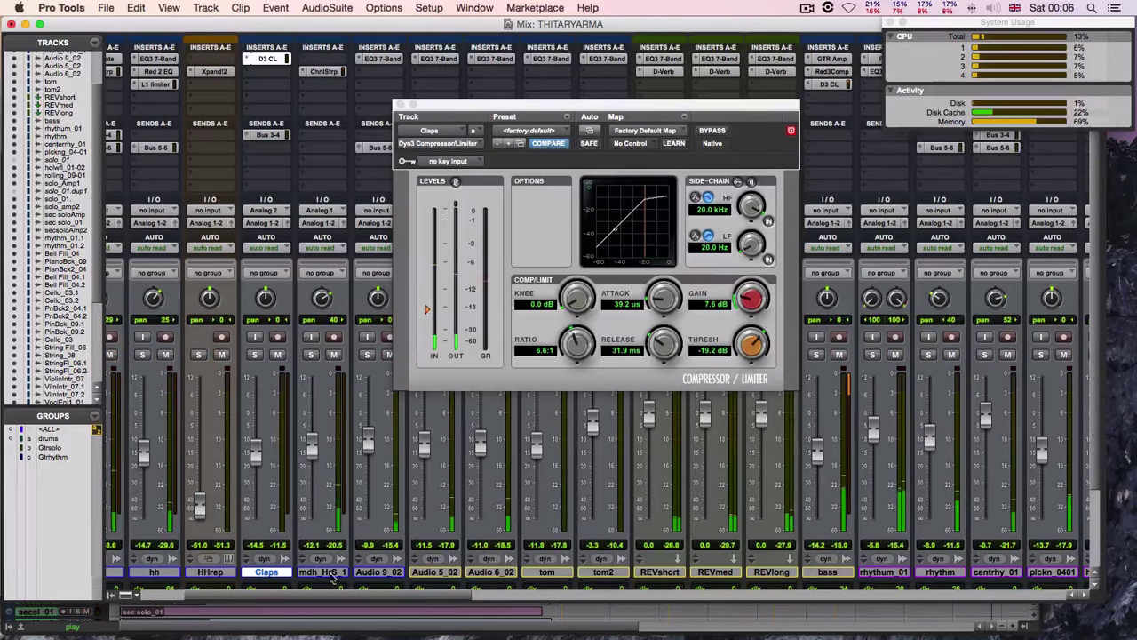
# Step: Close the Claps track's Dyn3 Compressor/Limiter window and bring the string and violin channels into view in the mixer
pyautogui.moveTo(333, 592); pyautogui.dragTo(360, 595)
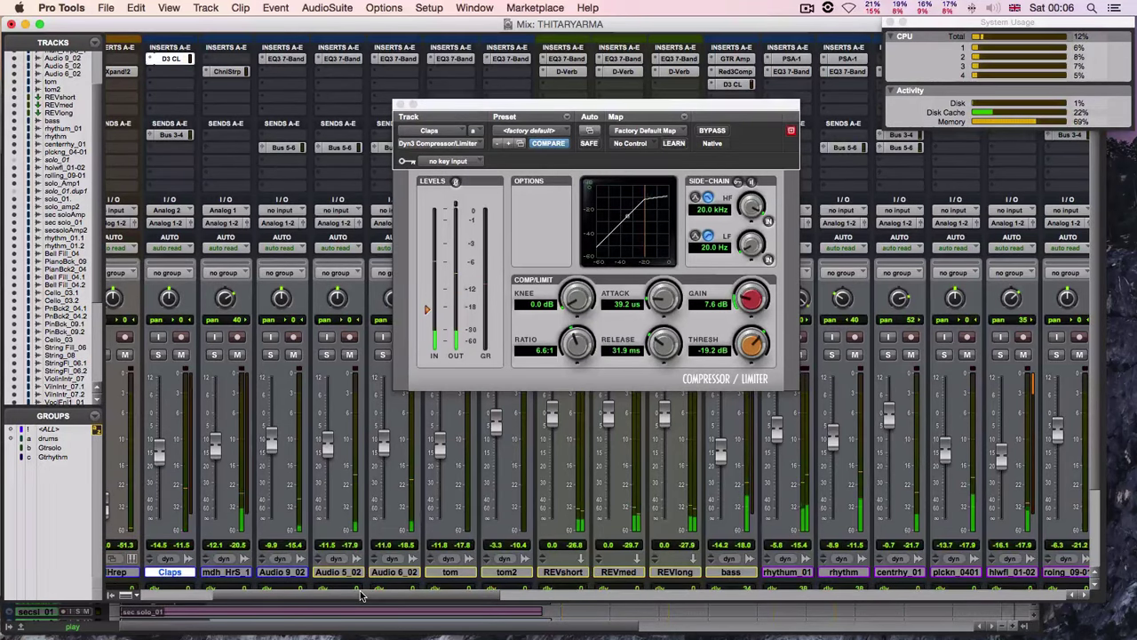
pyautogui.scroll(-3, 402, 553)
pyautogui.hscroll(2, 401, 552)
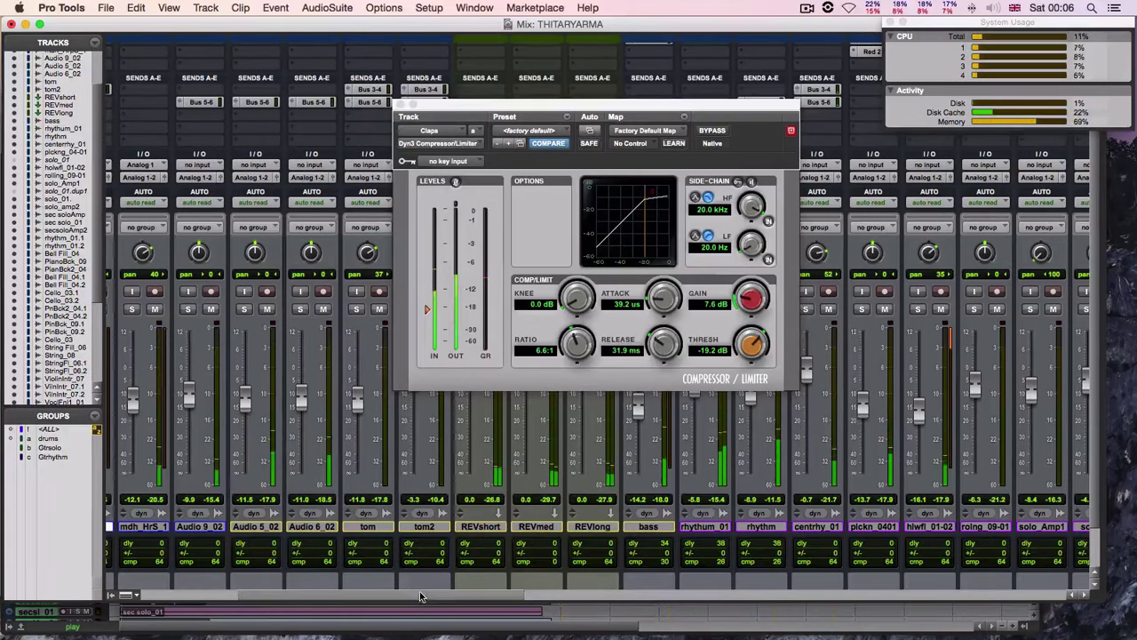
pyautogui.moveTo(420, 591); pyautogui.dragTo(780, 592)
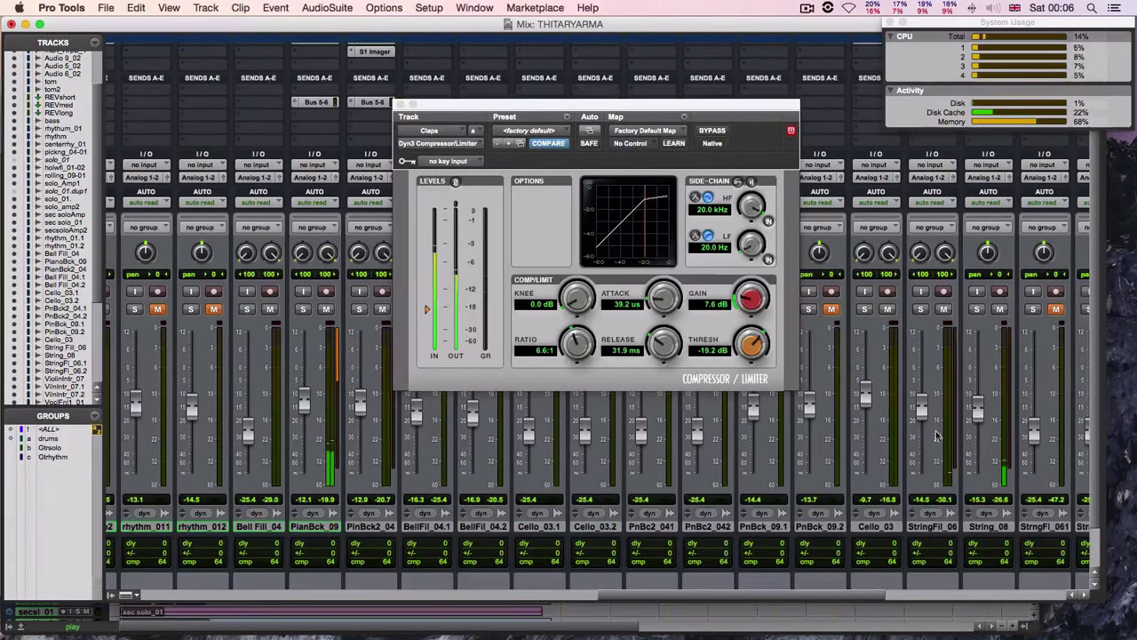
pyautogui.click(398, 104)
pyautogui.moveTo(726, 600); pyautogui.dragTo(840, 599)
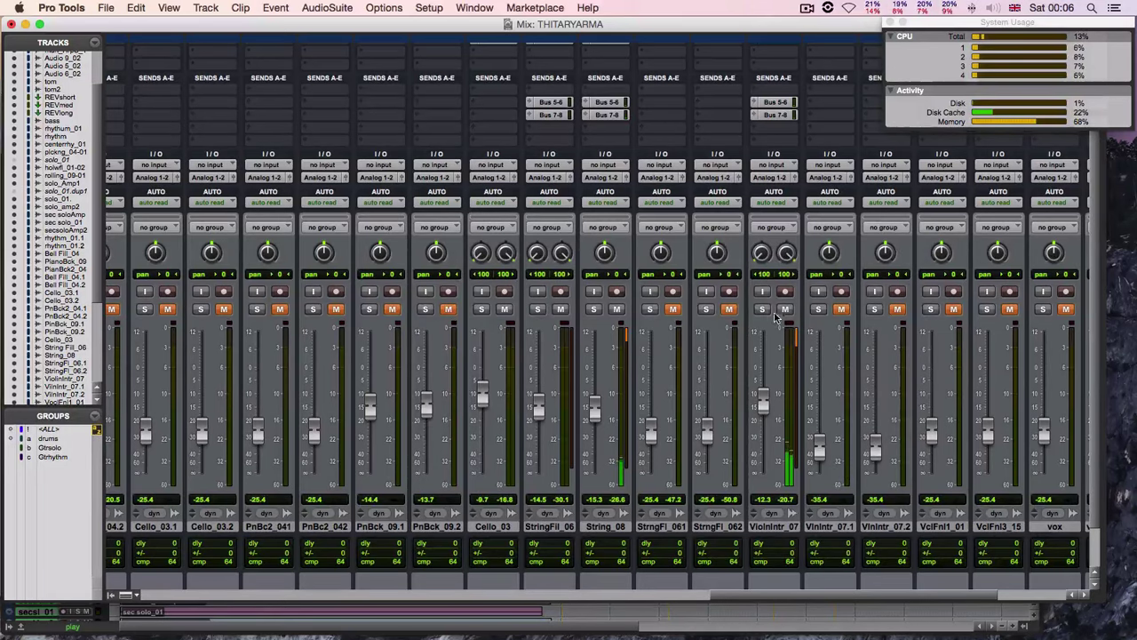
# Step: Solo the ViolinIntr_07 track with its inserts in view in the mixer, and unsolo it
pyautogui.click(764, 310)
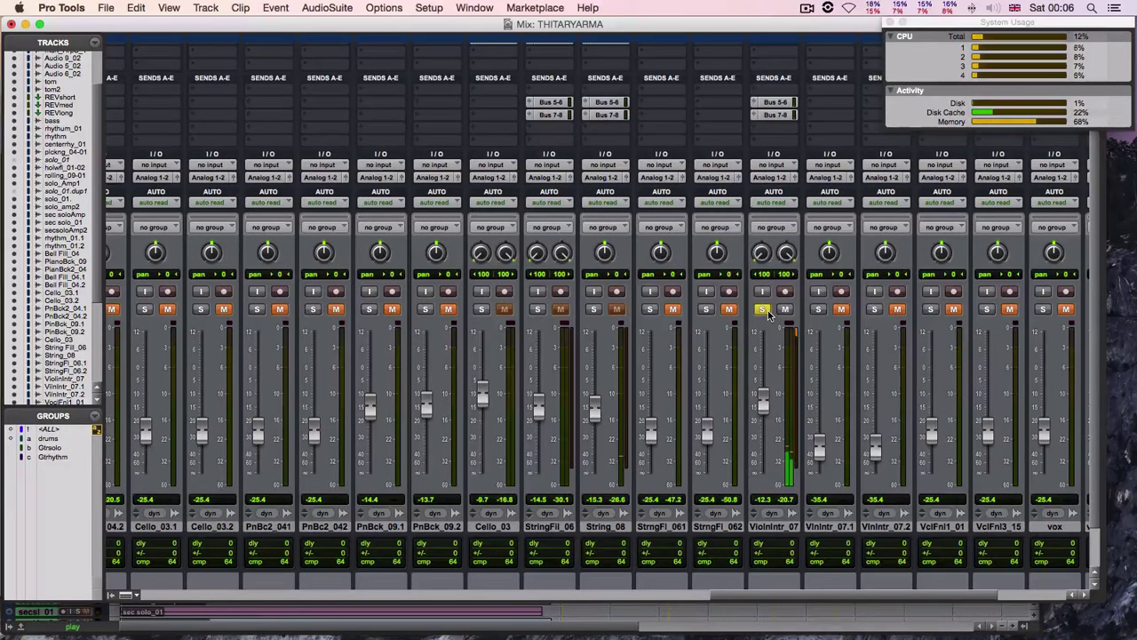
pyautogui.scroll(2, 773, 177)
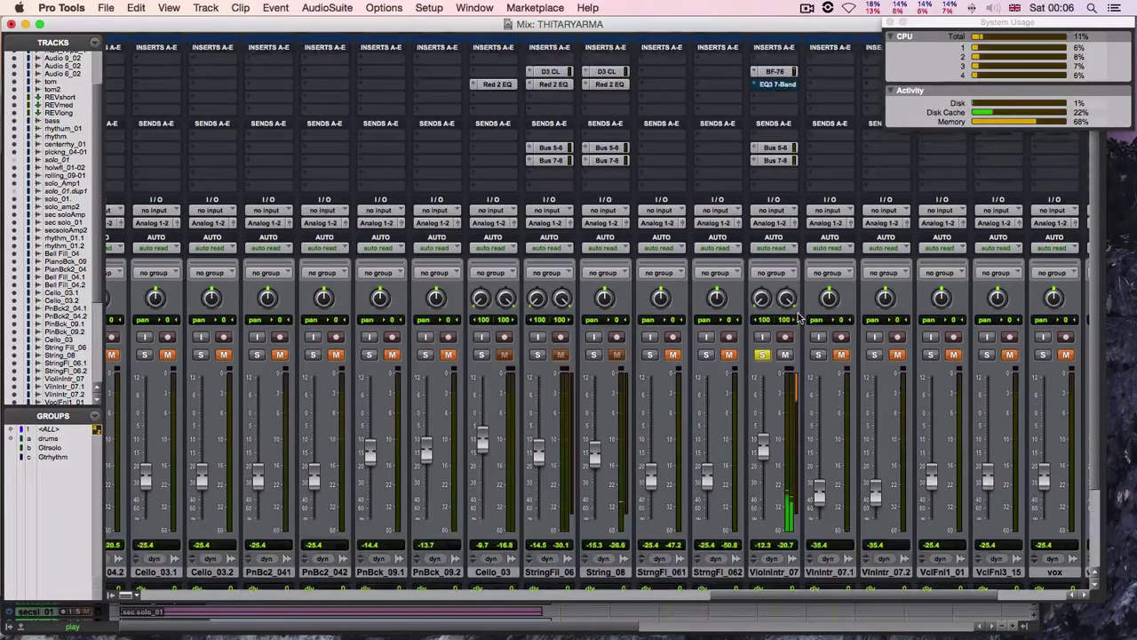
pyautogui.click(763, 356)
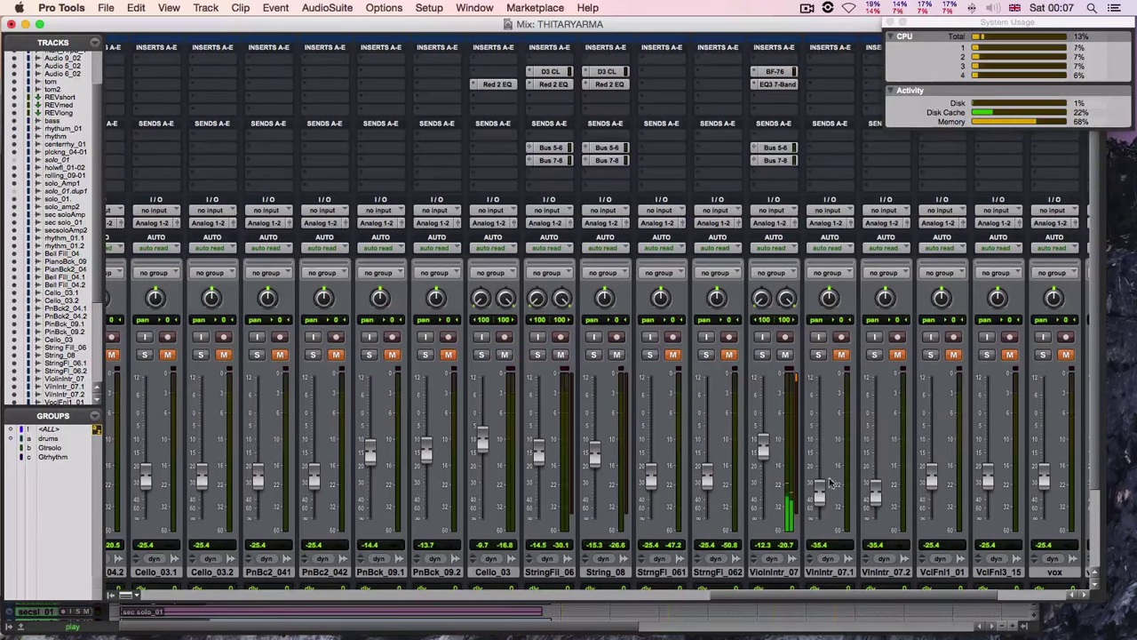
# Step: Solo the snr track and compare its C1 gate bypassed and active
pyautogui.hscroll(5, 836, 601)
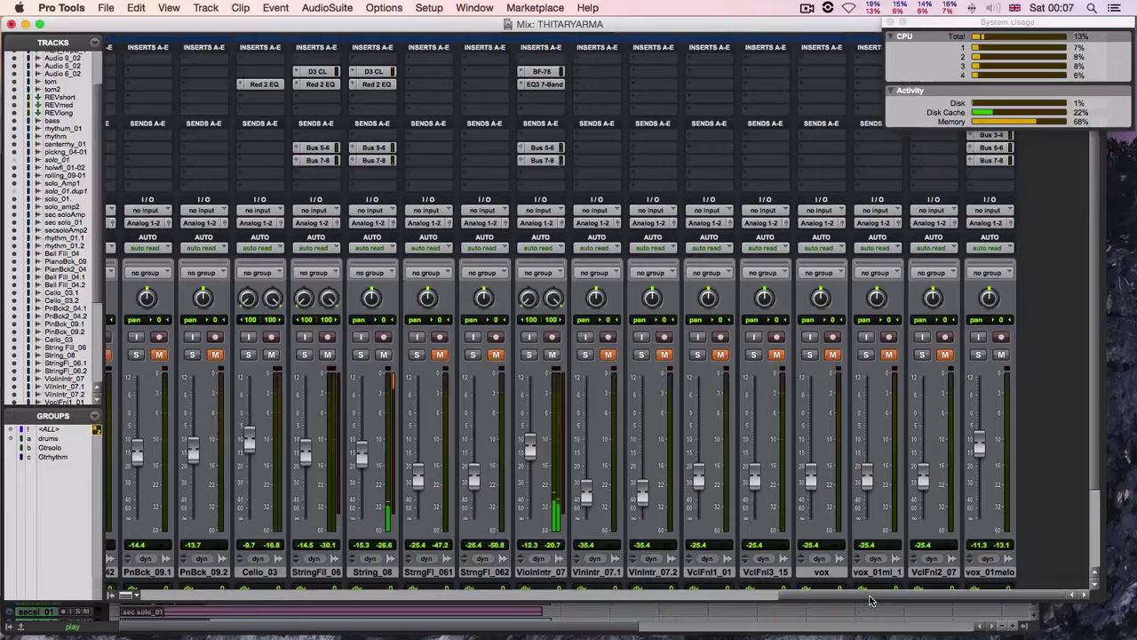
pyautogui.moveTo(870, 600); pyautogui.dragTo(227, 601)
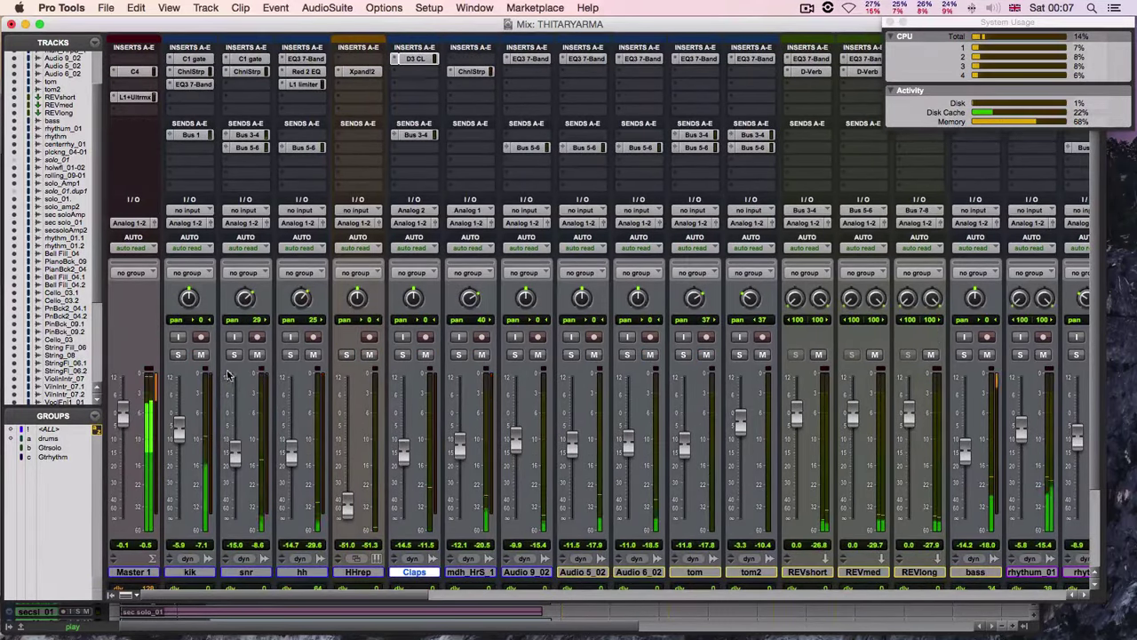
pyautogui.click(234, 356)
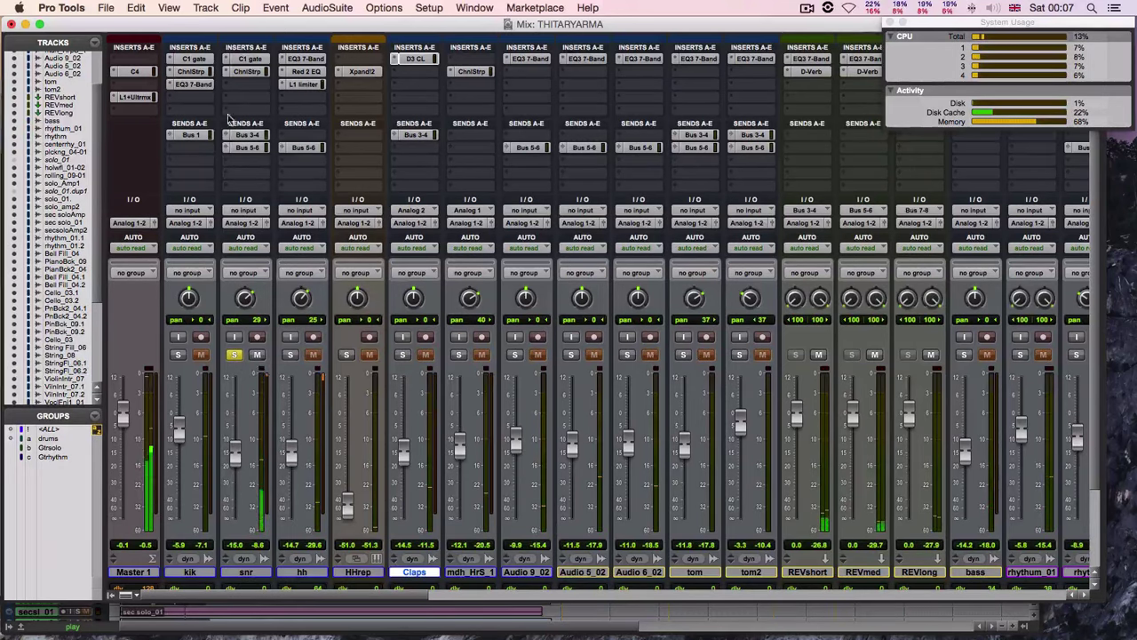
pyautogui.click(252, 59)
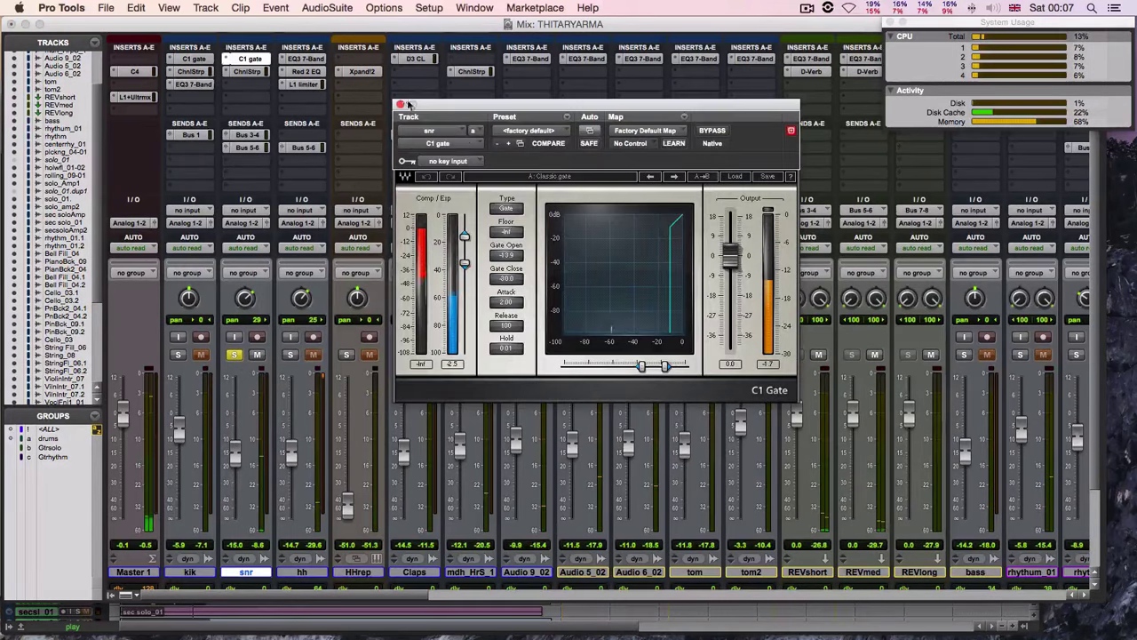
pyautogui.click(714, 132)
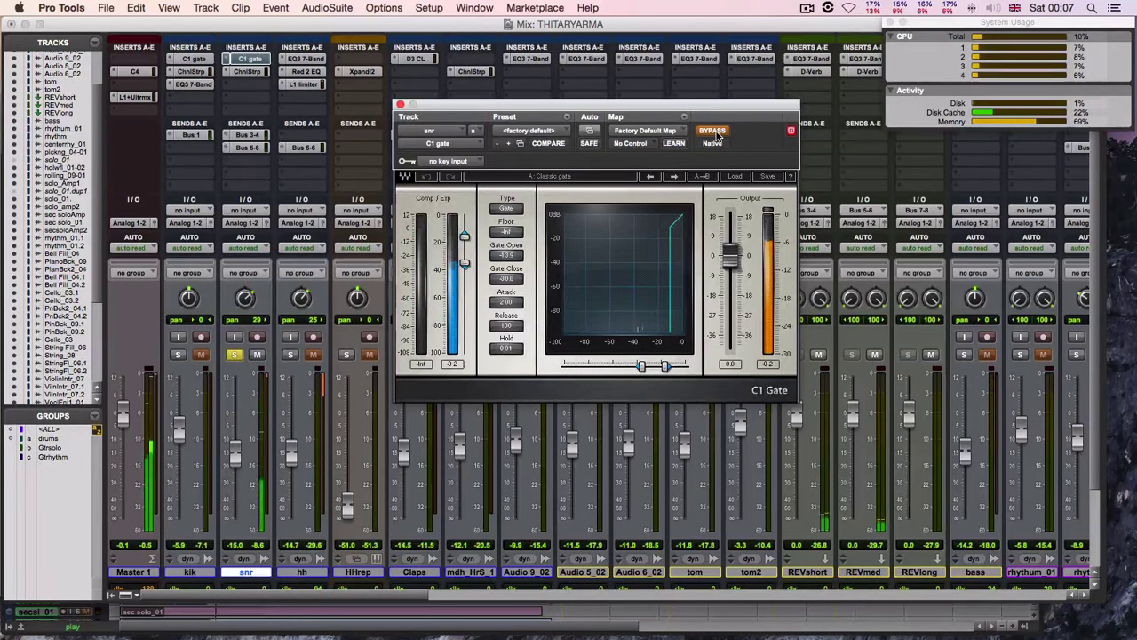
pyautogui.click(714, 132)
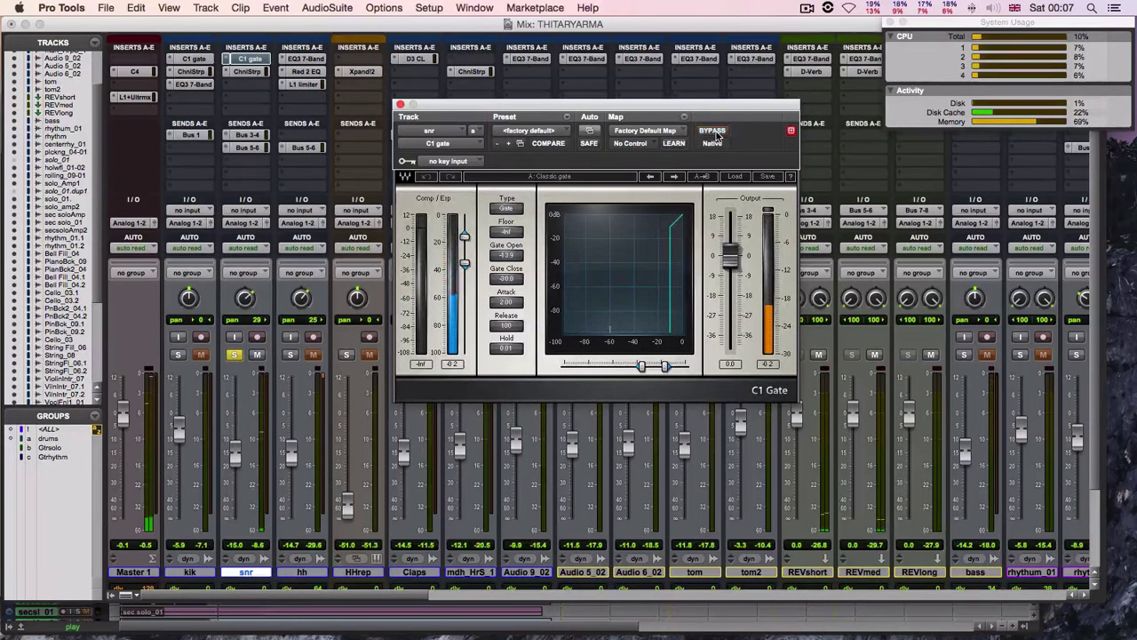
# Step: Compare the snr track's Channel Strip bypassed and active, unsolo the track and close the plug-in window
pyautogui.click(248, 71)
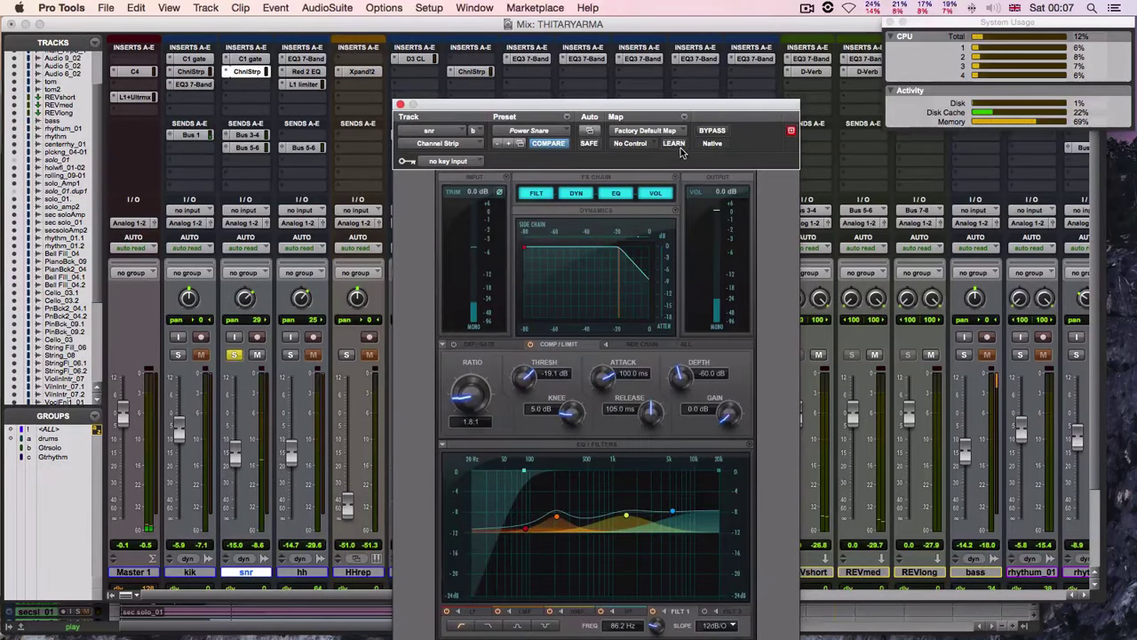
pyautogui.click(711, 131)
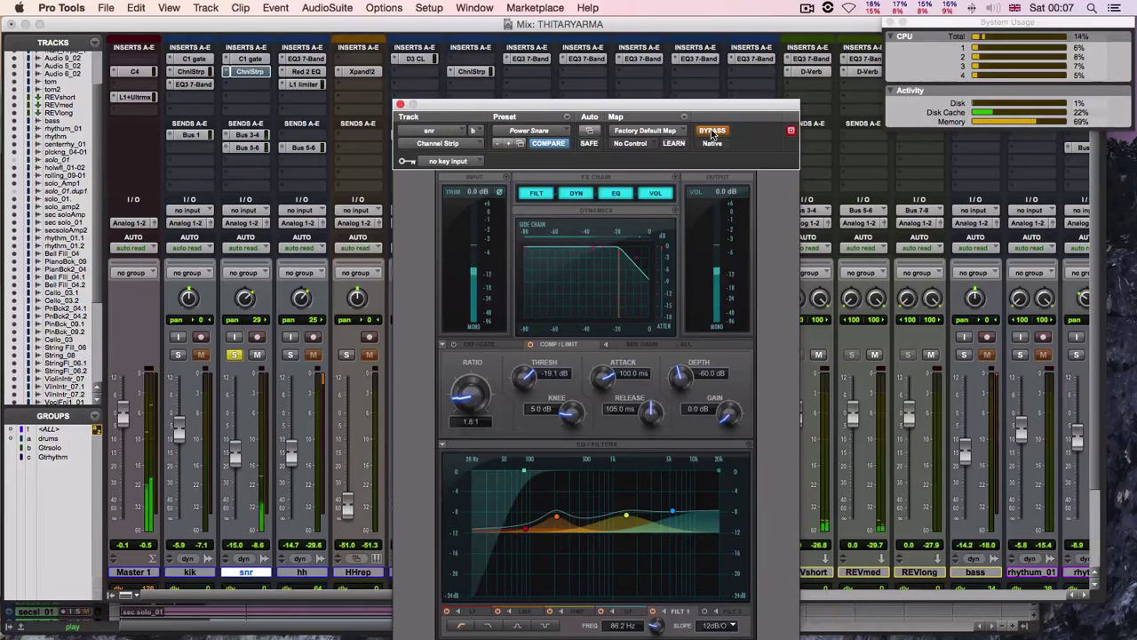
pyautogui.click(711, 130)
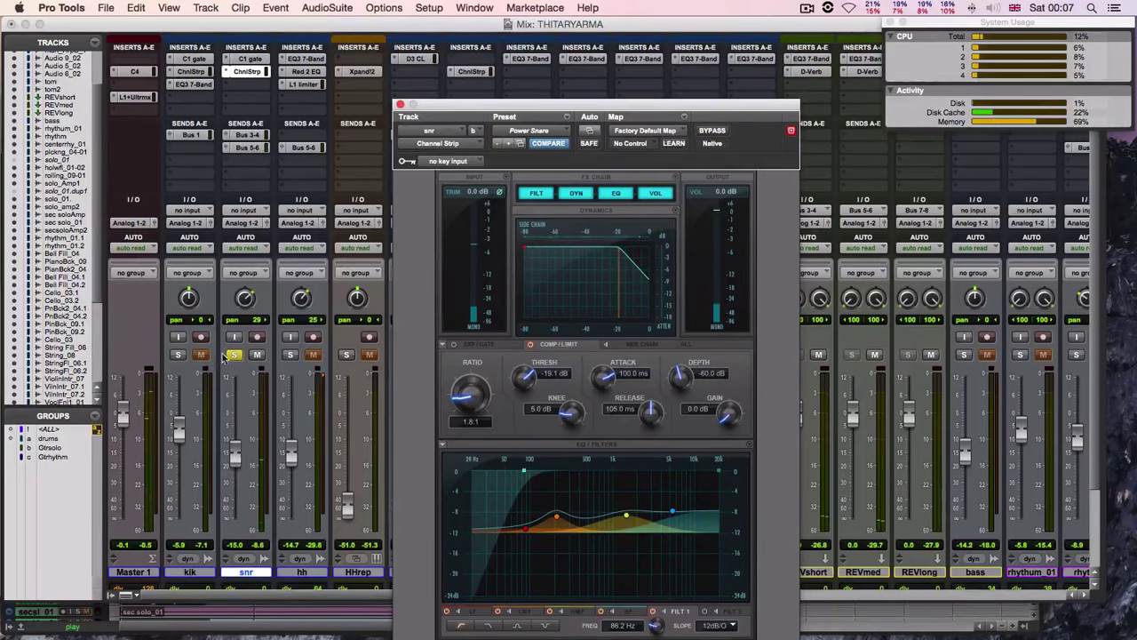
pyautogui.click(231, 355)
pyautogui.click(398, 105)
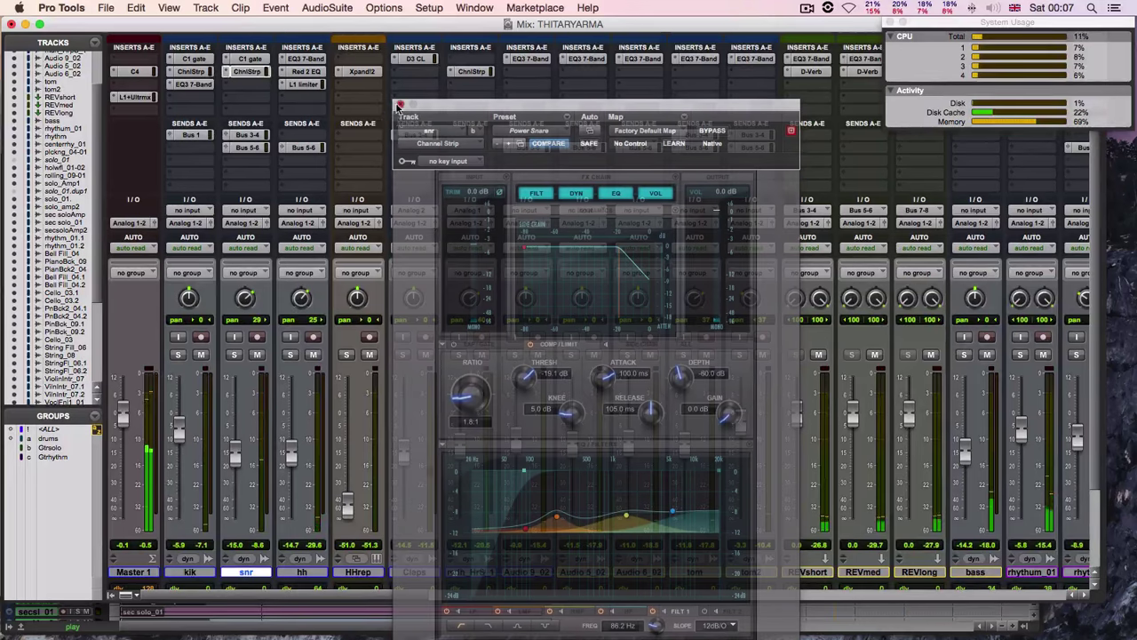
# Step: Check the song's arrangement in the Edit window, return to the Mix window and widen it to fit the whole rhythm channel
pyautogui.scroll(-1, 524, 490)
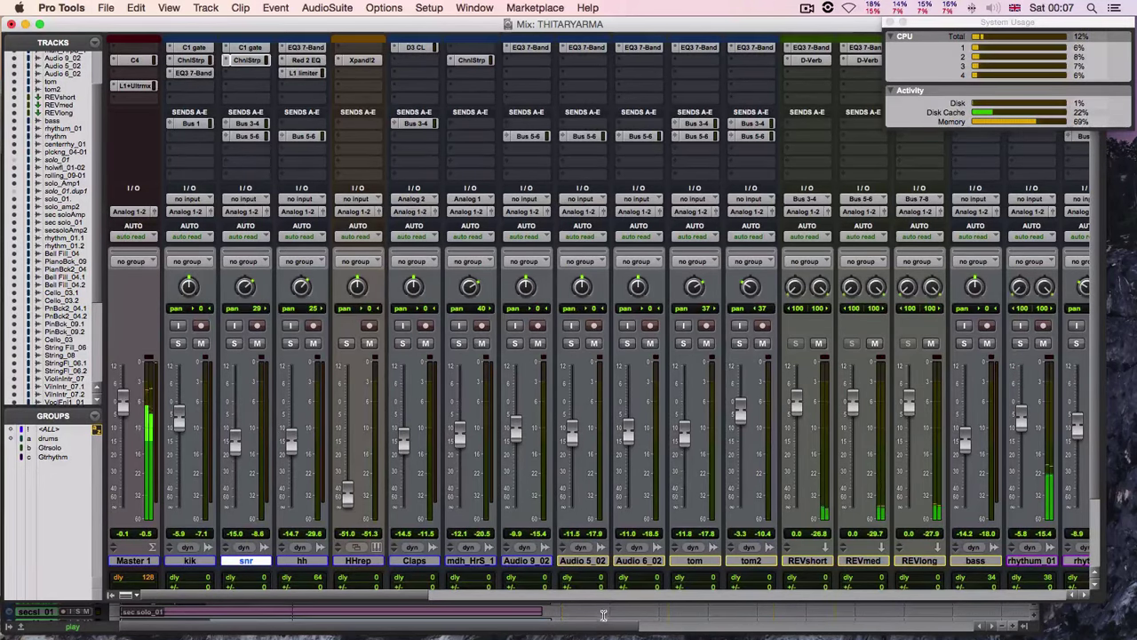
pyautogui.press('super+equal')
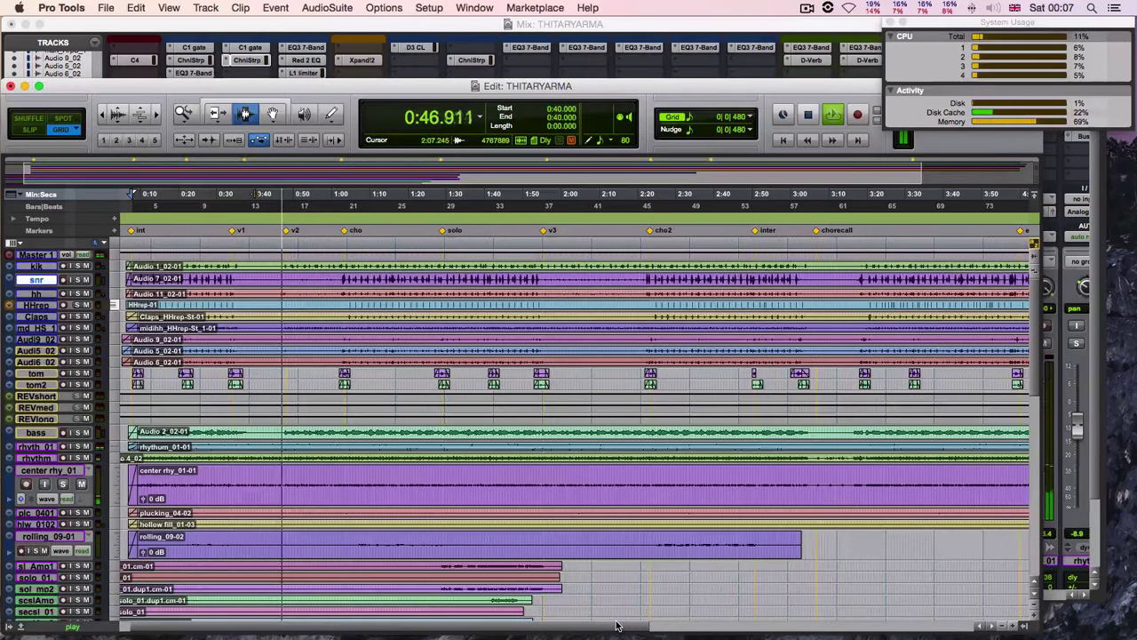
pyautogui.scroll(-2, 615, 583)
pyautogui.scroll(2, 587, 425)
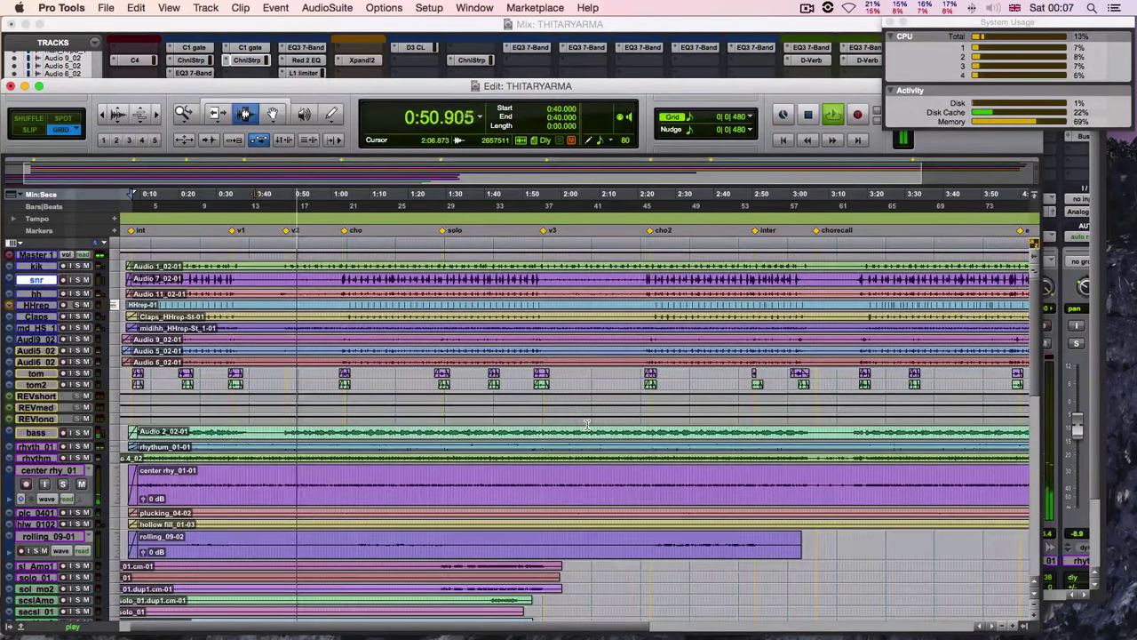
pyautogui.click(1098, 256)
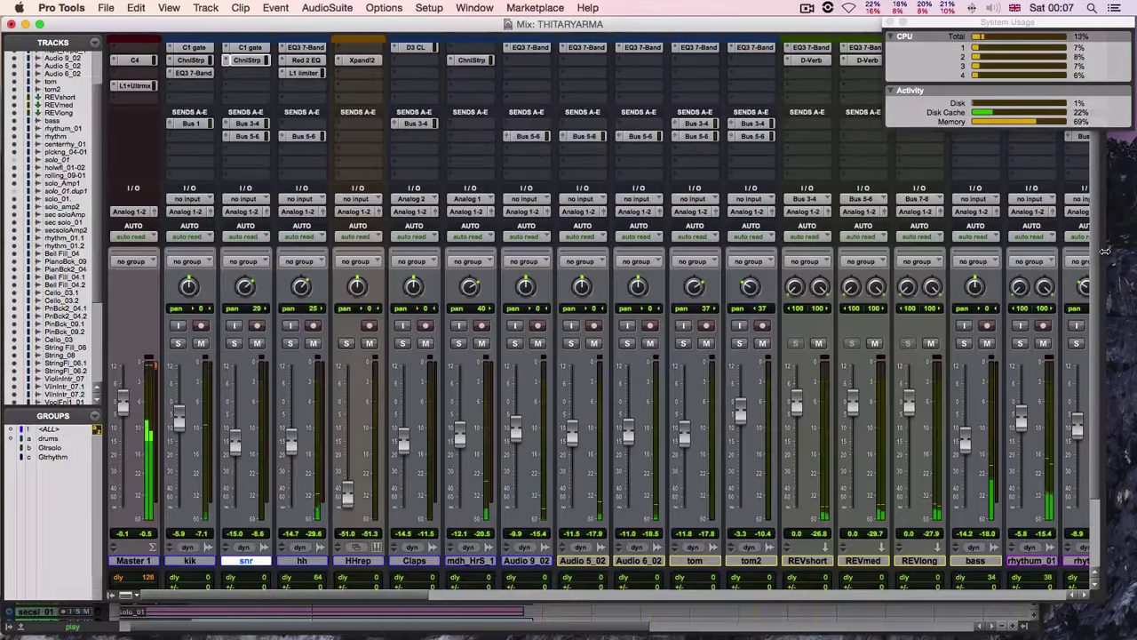
pyautogui.moveTo(1105, 251); pyautogui.dragTo(1132, 238)
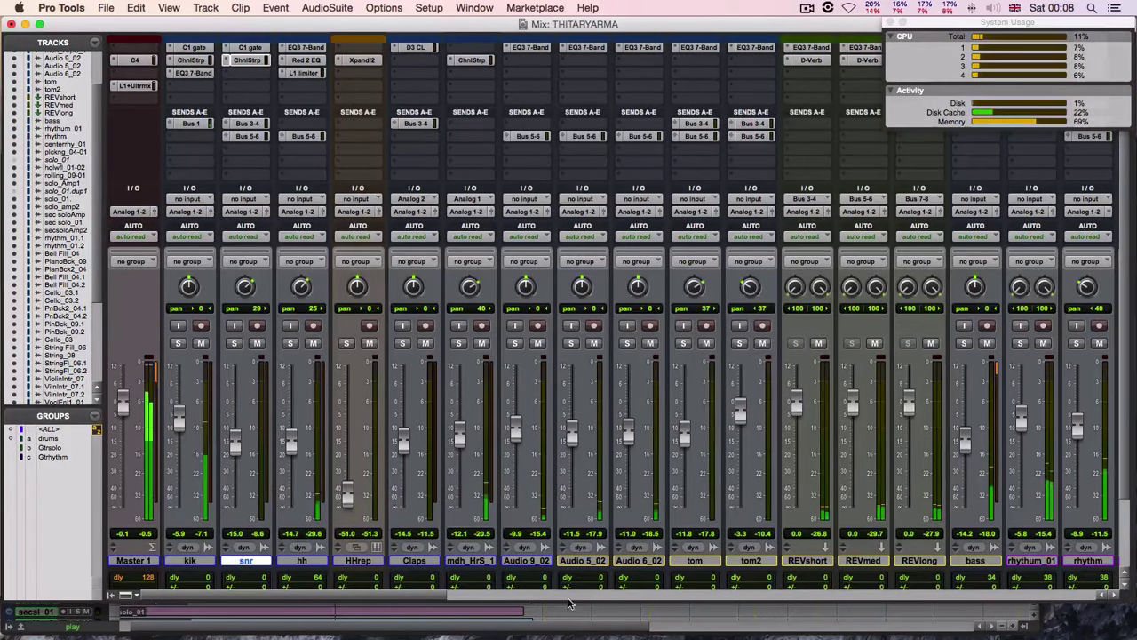
# Step: Examine the part of the arrangement up to the ending marker in the Edit window and return to the mixer
pyautogui.press('super+equal')
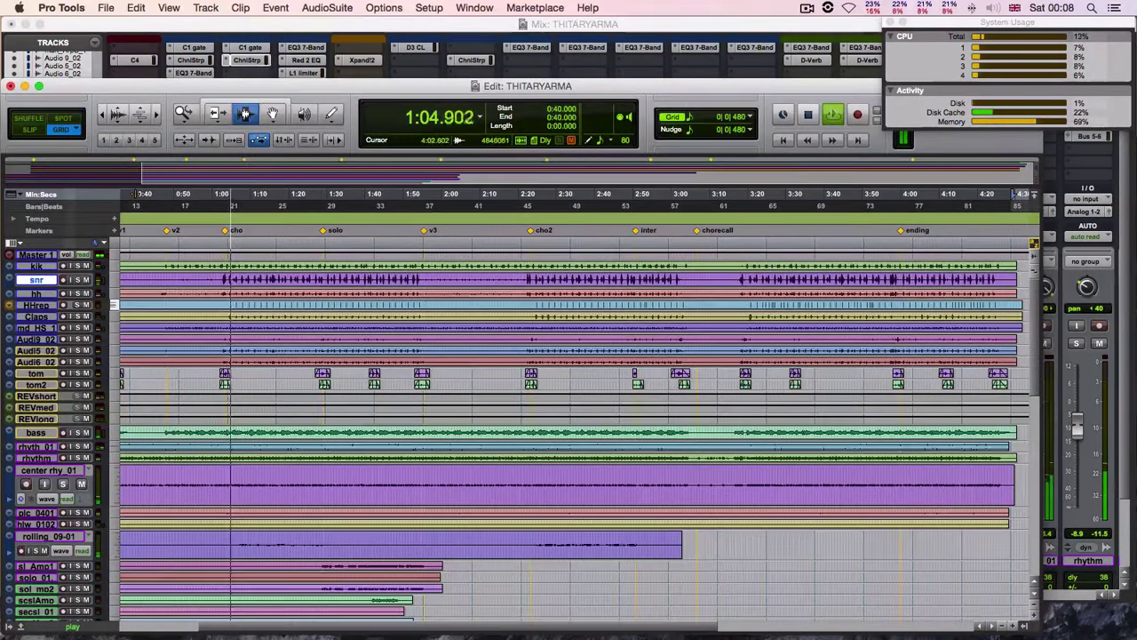
pyautogui.press('super+equal')
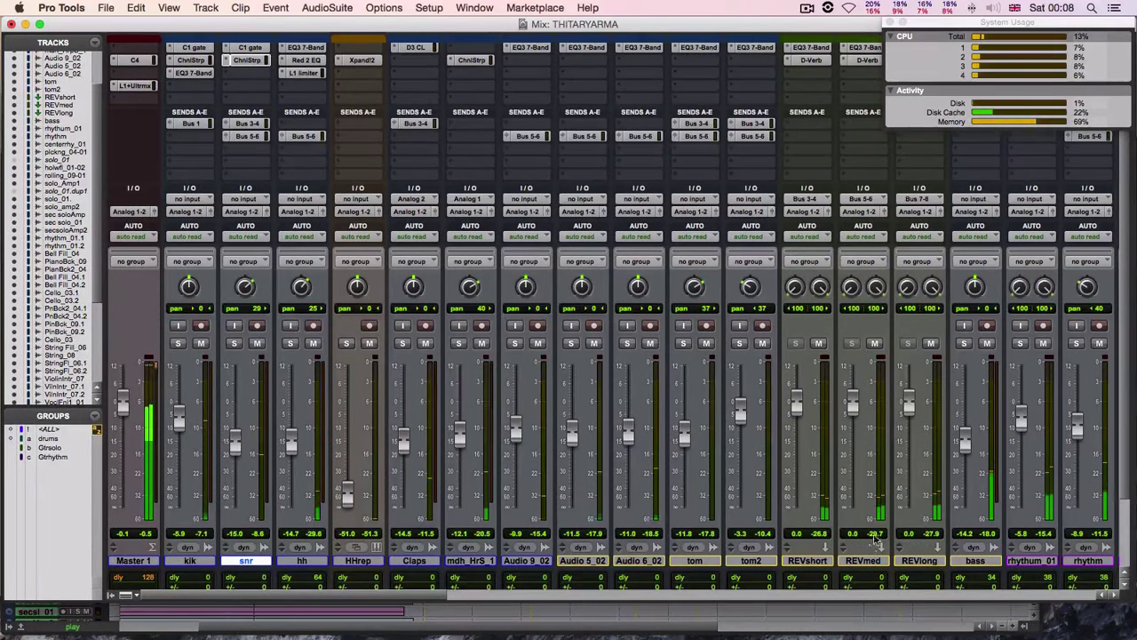
pyautogui.click(702, 627)
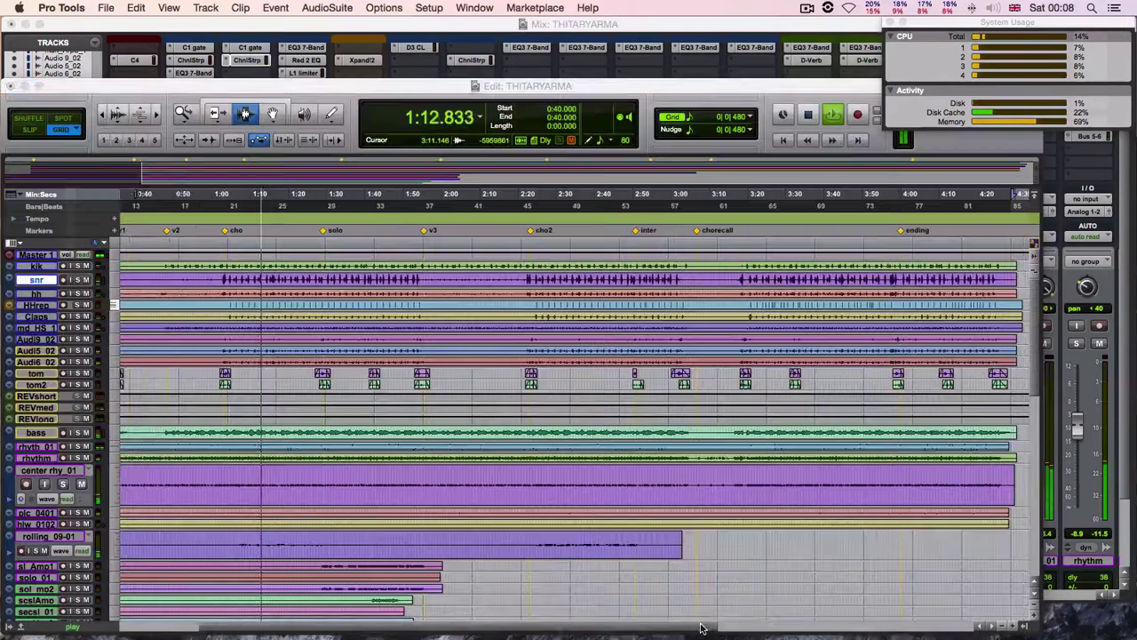
pyautogui.press('super+equal')
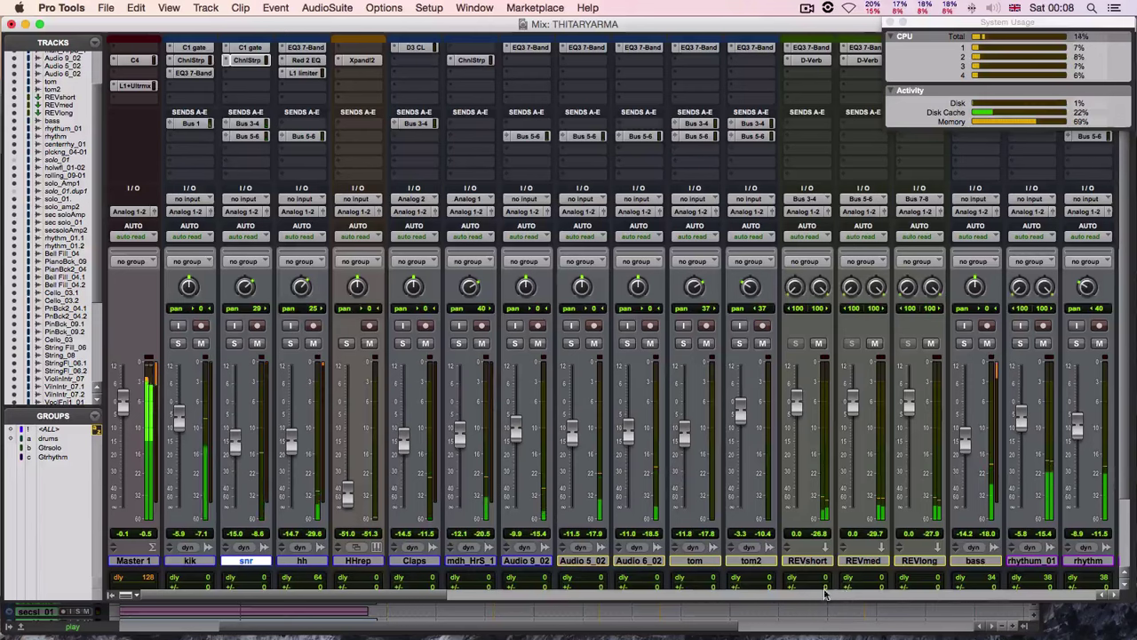
# Step: Solo the bass track and compare its GTR Amp bypassed and active
pyautogui.moveTo(427, 597); pyautogui.dragTo(603, 604)
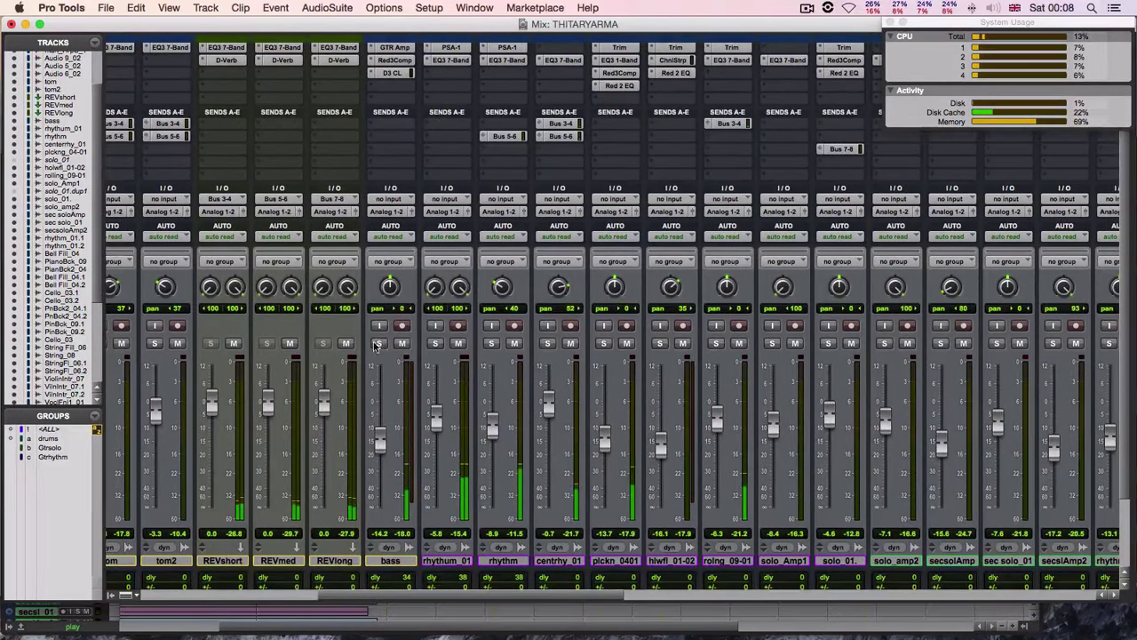
pyautogui.click(378, 344)
pyautogui.click(395, 47)
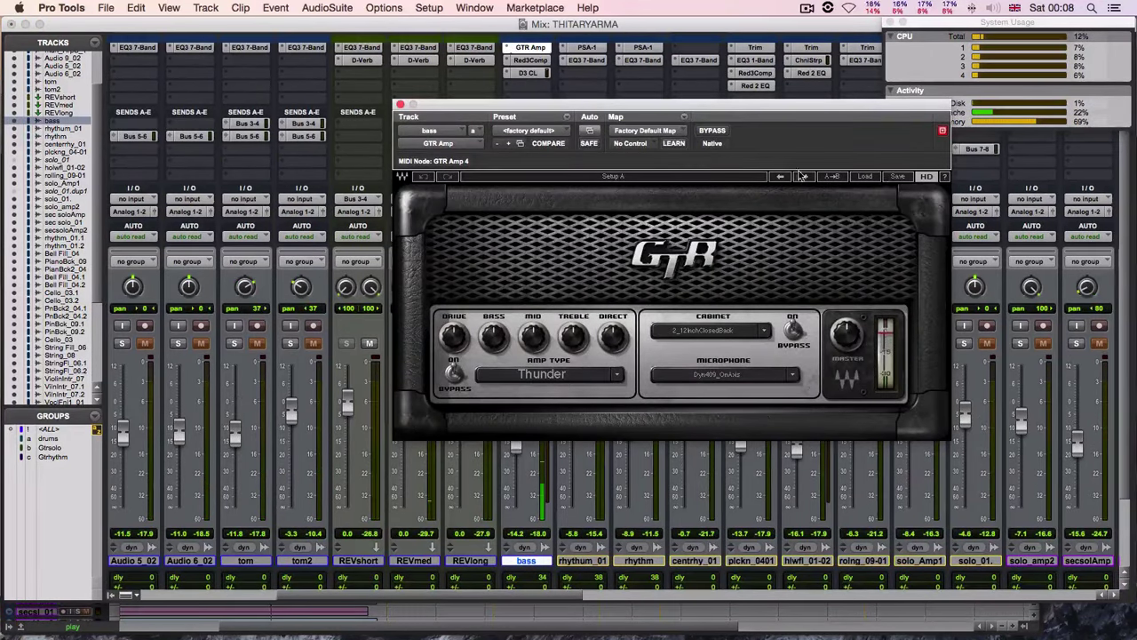
pyautogui.click(715, 132)
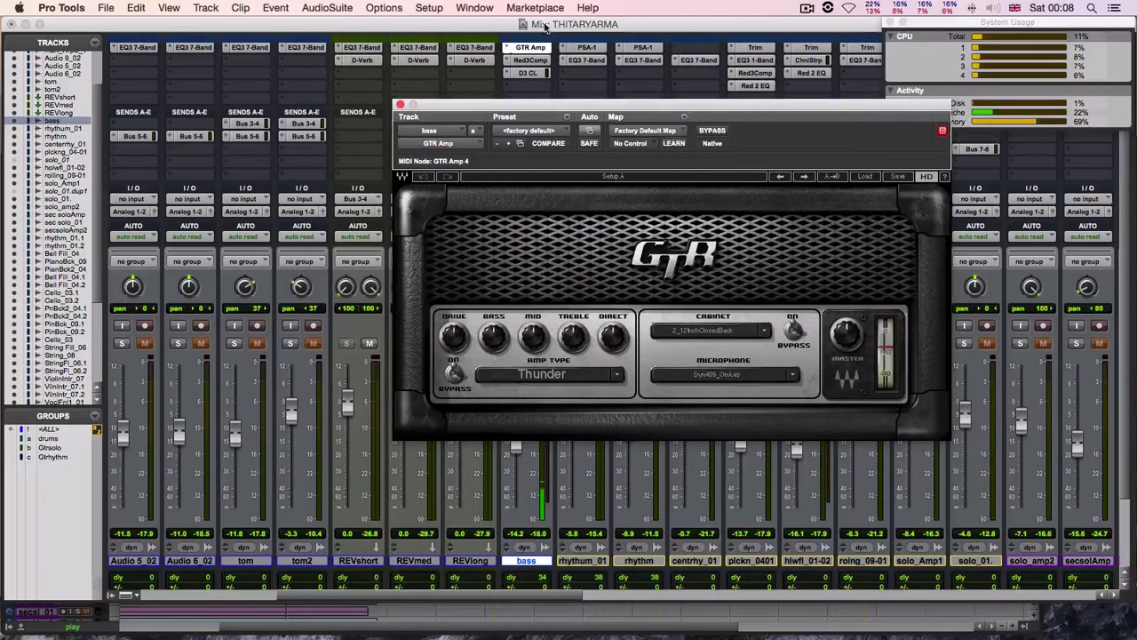
# Step: Open the bass track's Red 3 Compressor and compare it bypassed and active
pyautogui.click(530, 59)
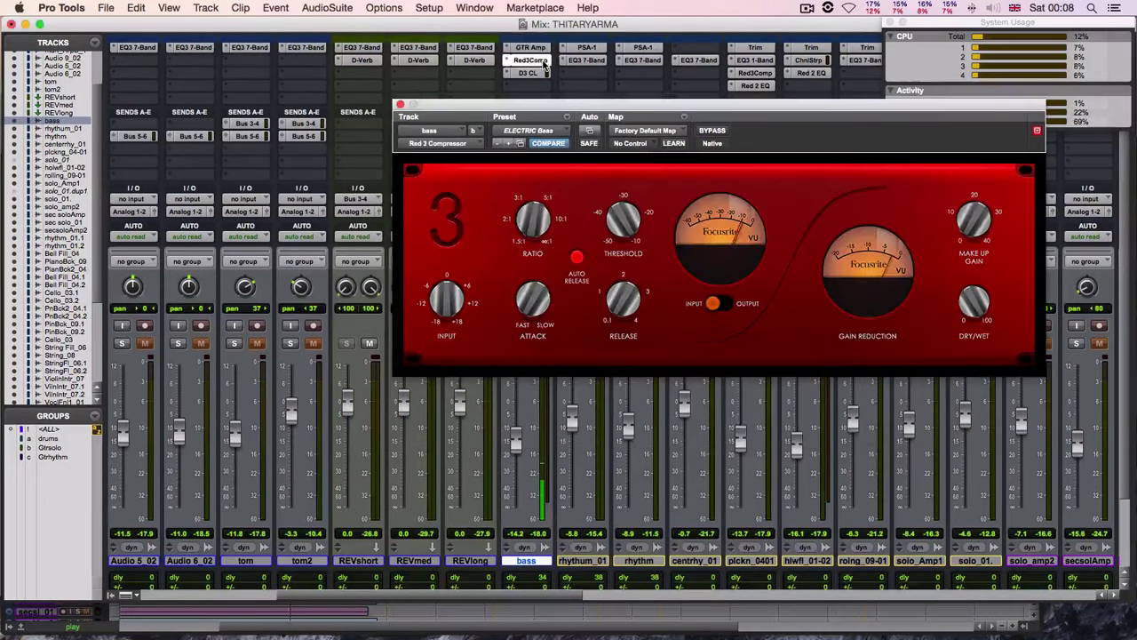
pyautogui.click(724, 134)
pyautogui.click(724, 134)
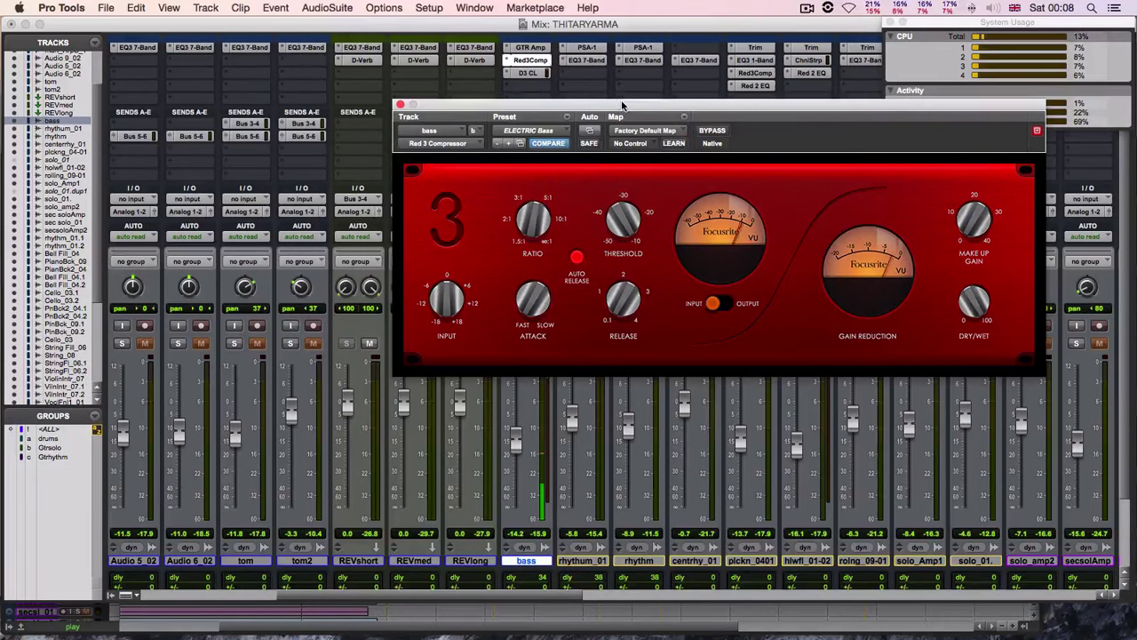
# Step: Compare the bass track's Dyn3 Compressor/Limiter bypassed and active, close its window and unsolo the track
pyautogui.click(534, 73)
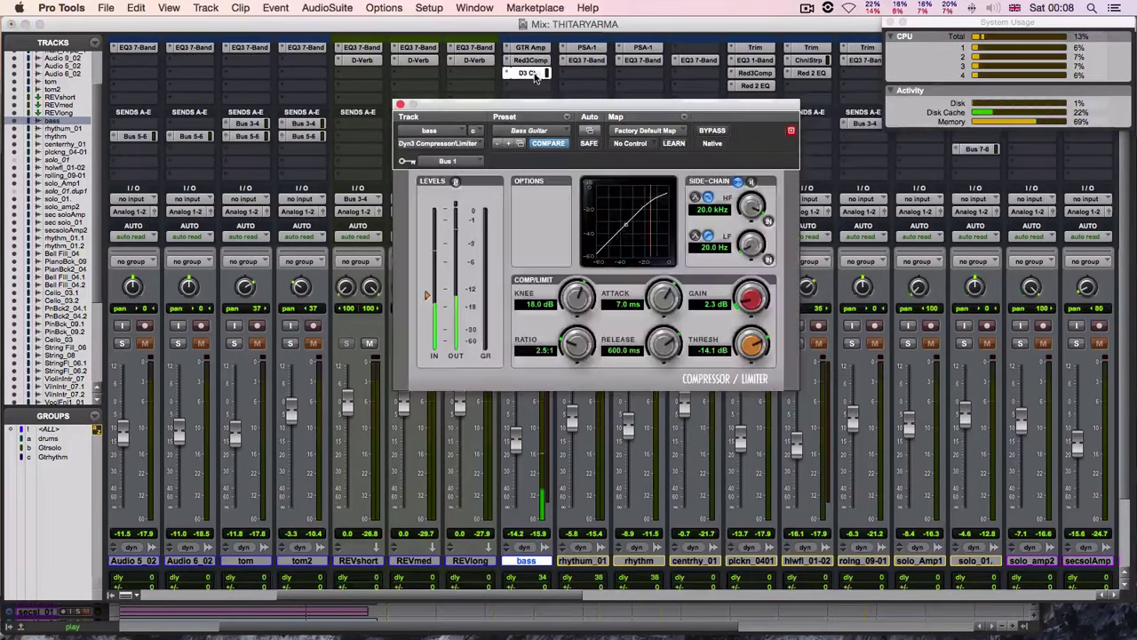
pyautogui.click(711, 131)
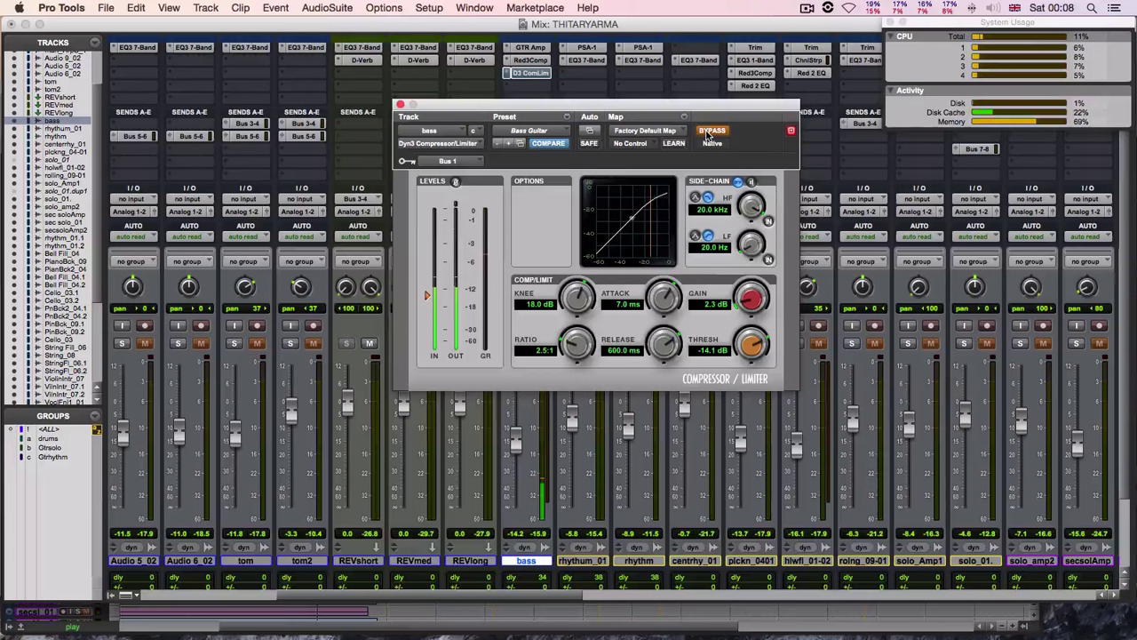
pyautogui.click(710, 132)
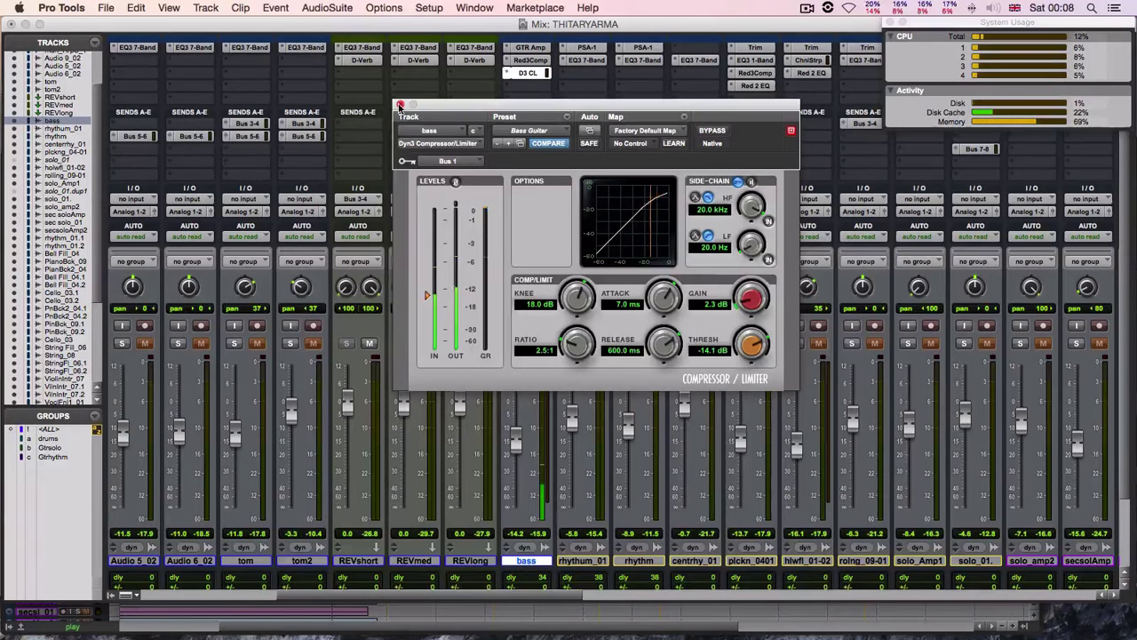
pyautogui.click(400, 105)
pyautogui.click(517, 344)
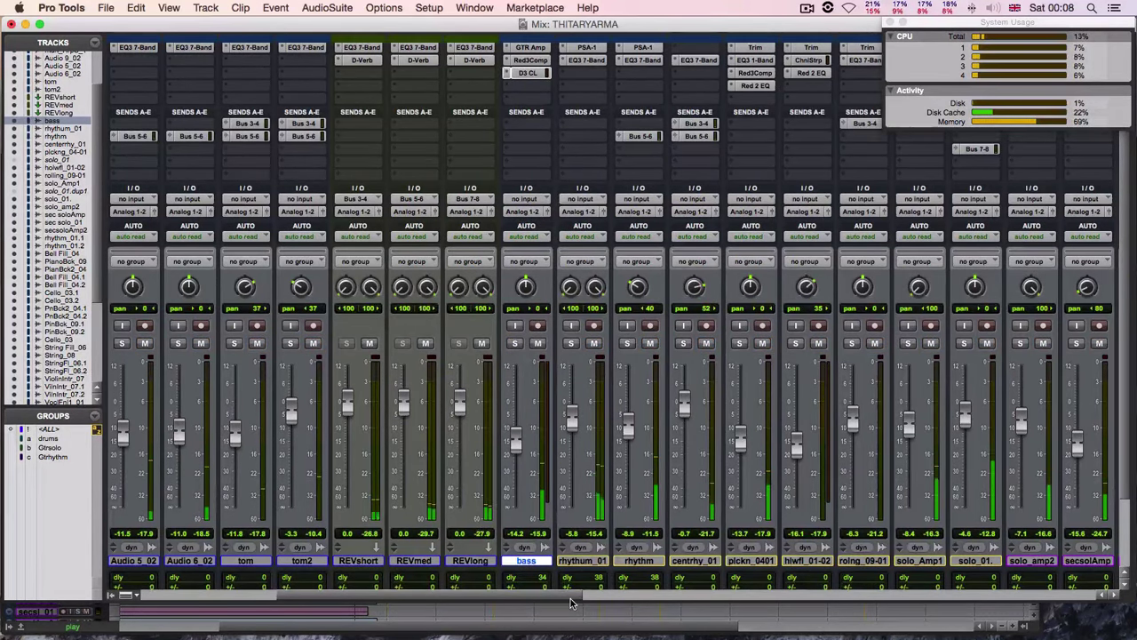
# Step: Enable the Gtrsolo group, solo all its guitar solo tracks together, and unsolo them
pyautogui.click(84, 447)
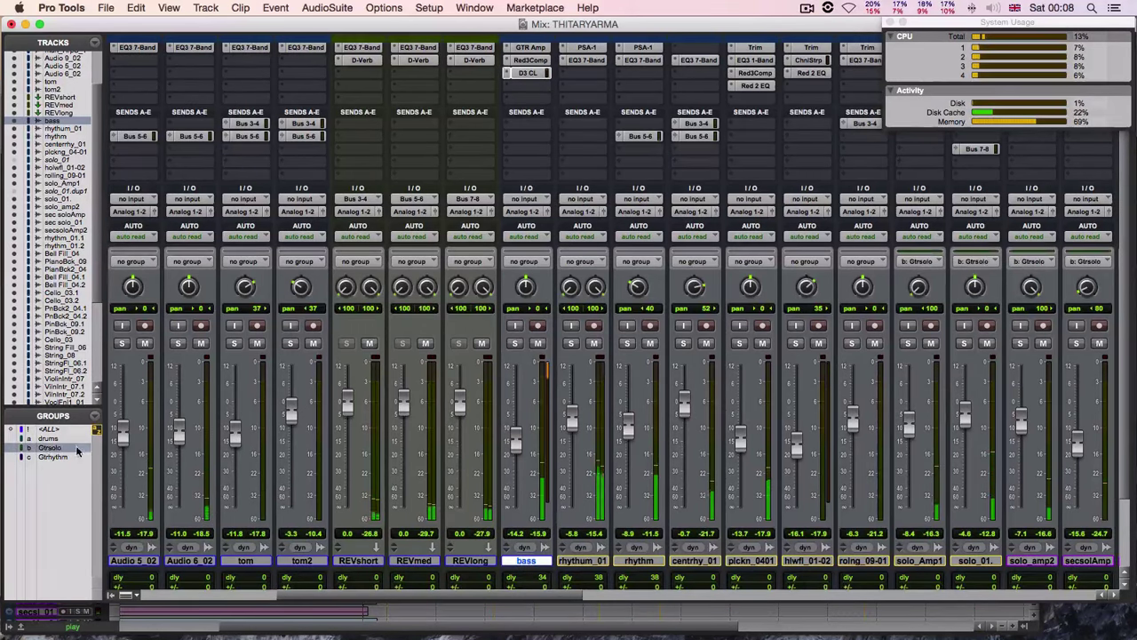
pyautogui.click(910, 345)
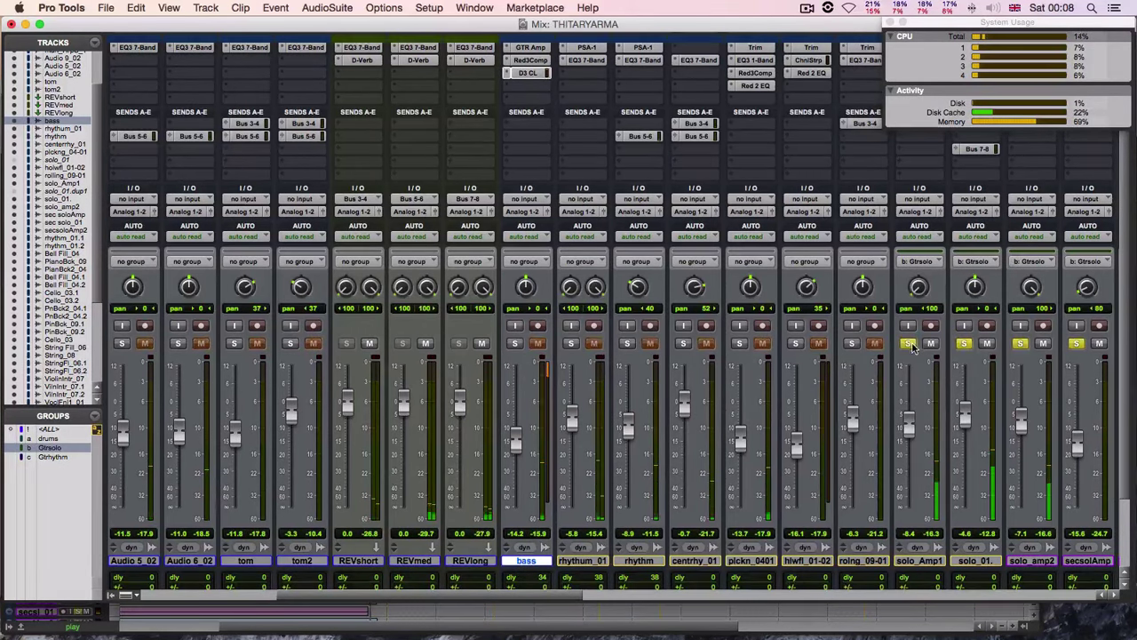
pyautogui.moveTo(571, 595); pyautogui.dragTo(760, 596)
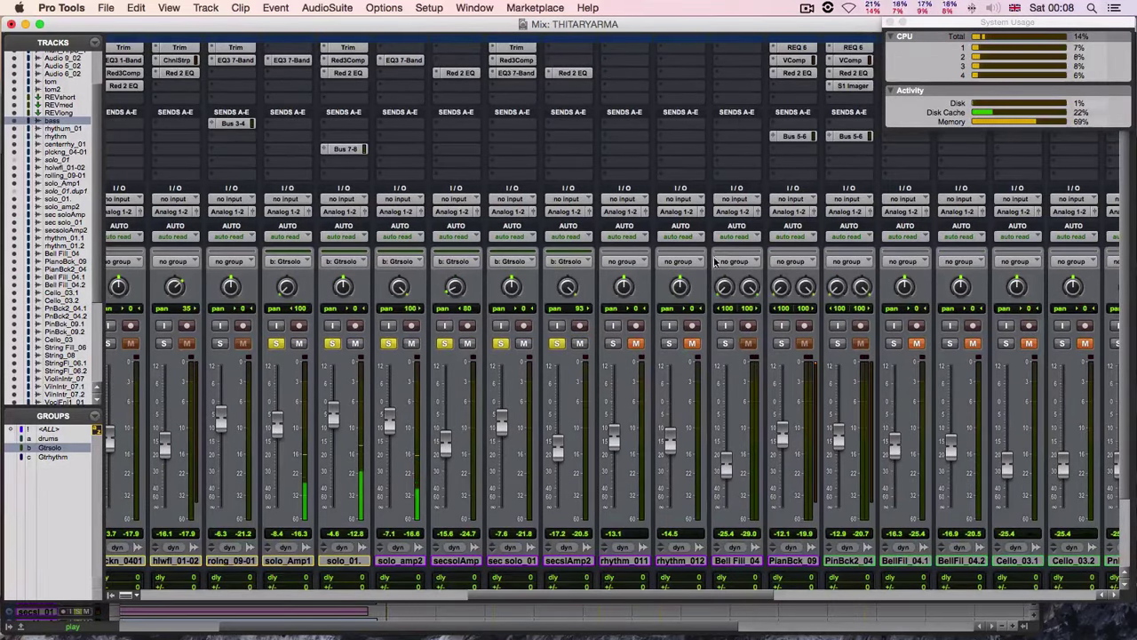
pyautogui.click(557, 343)
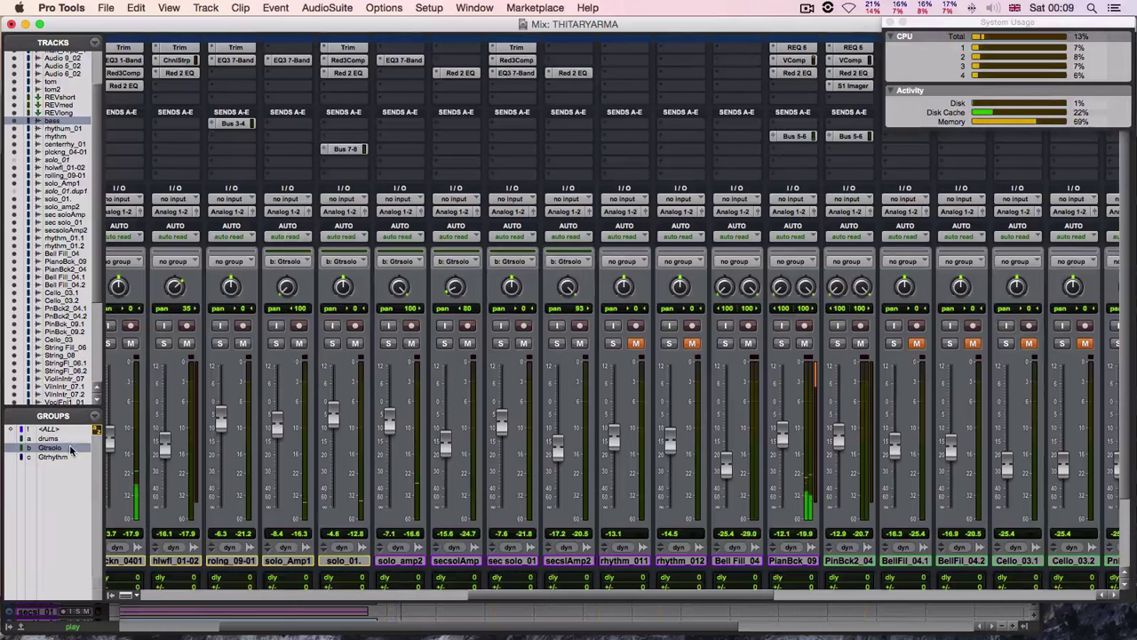
# Step: Disable the Gtrsolo group, compare the Master 1 track's C4 multiband processor bypassed and active, and close its window
pyautogui.click(71, 449)
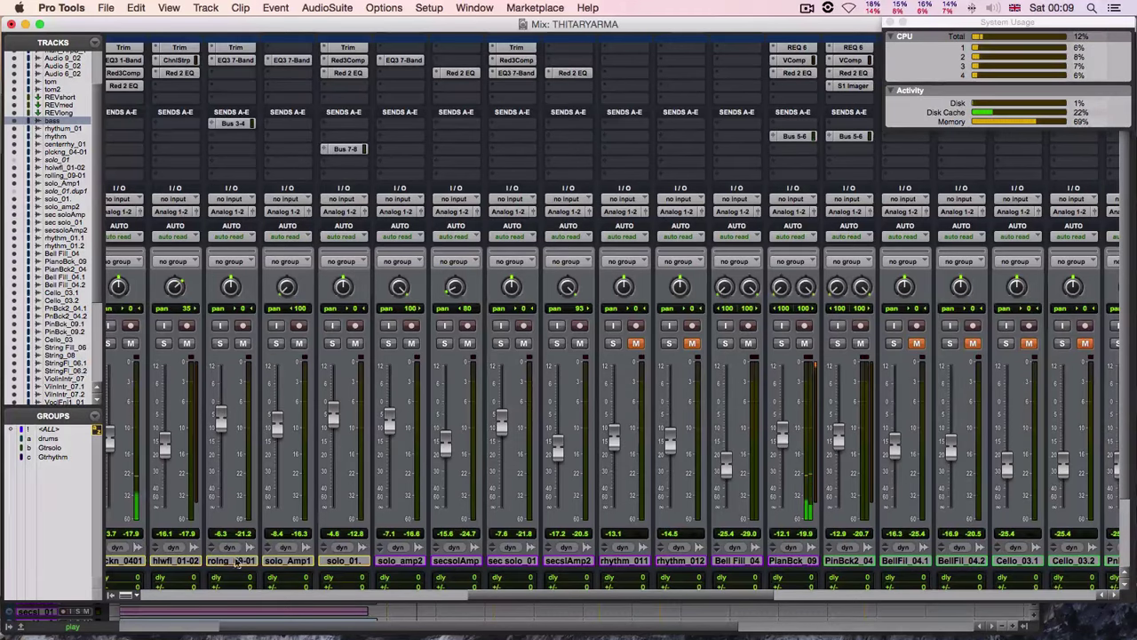
pyautogui.moveTo(558, 596); pyautogui.dragTo(210, 586)
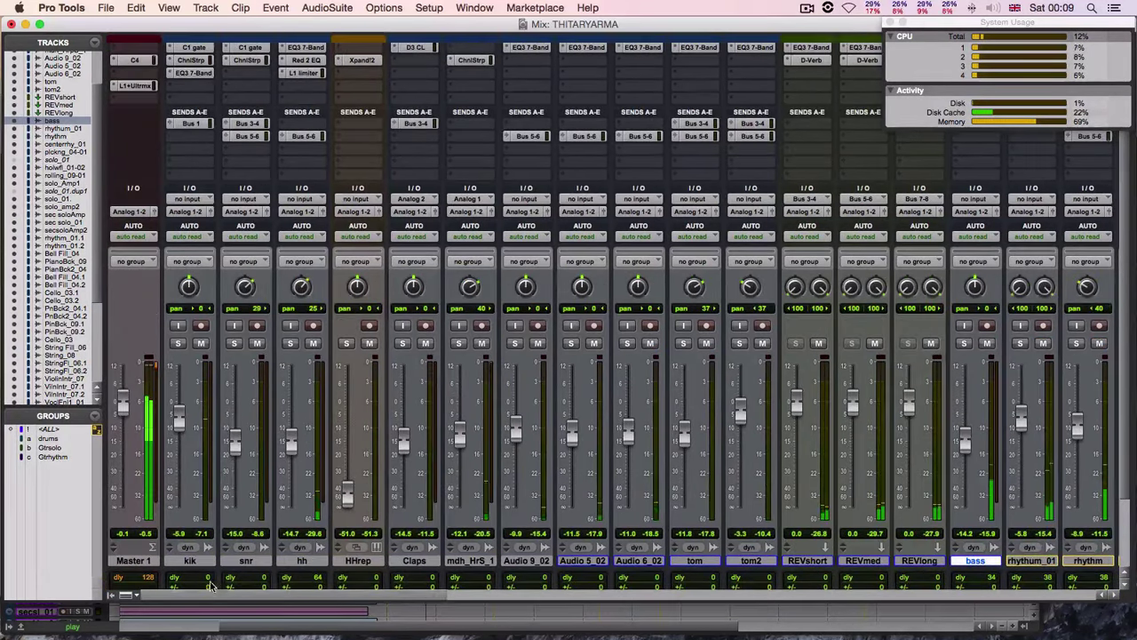
pyautogui.click(127, 60)
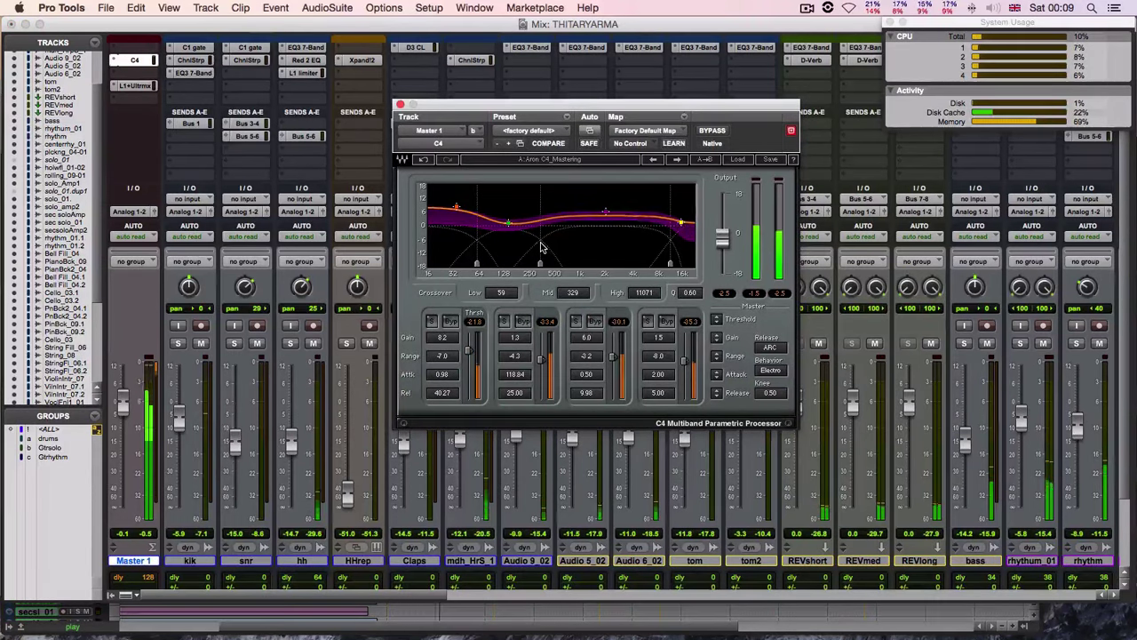
pyautogui.click(712, 132)
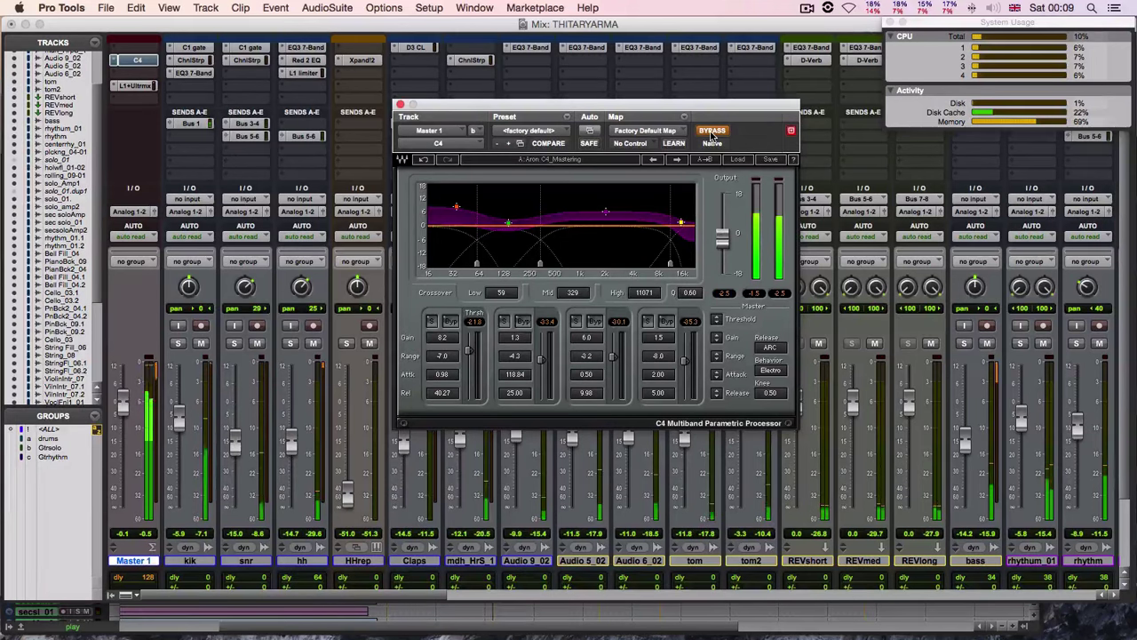
pyautogui.click(711, 132)
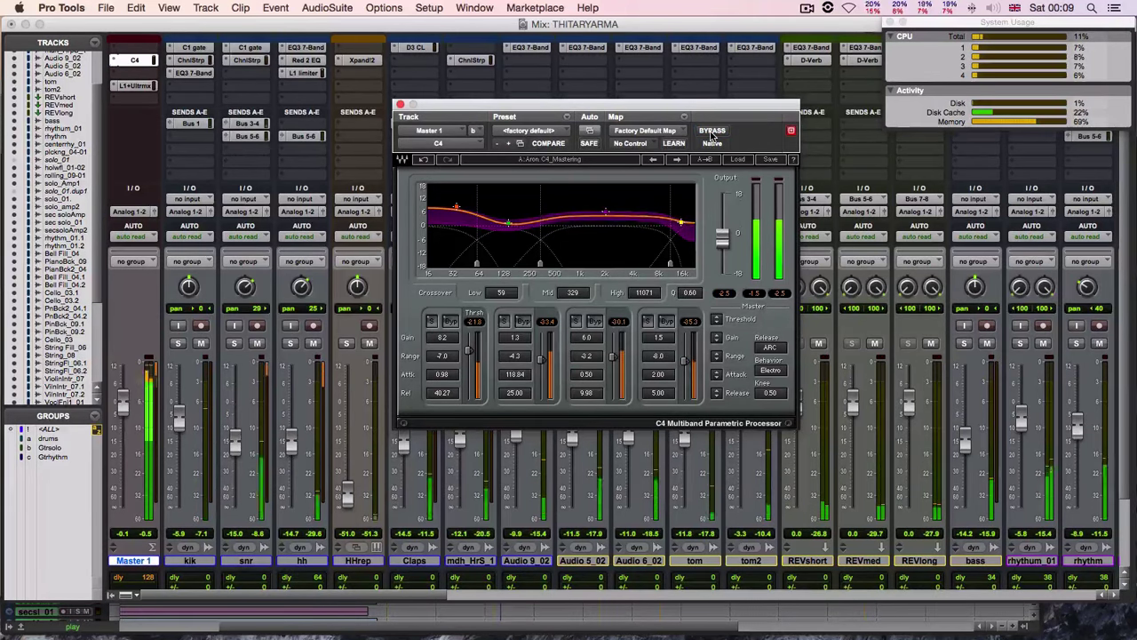
pyautogui.click(712, 132)
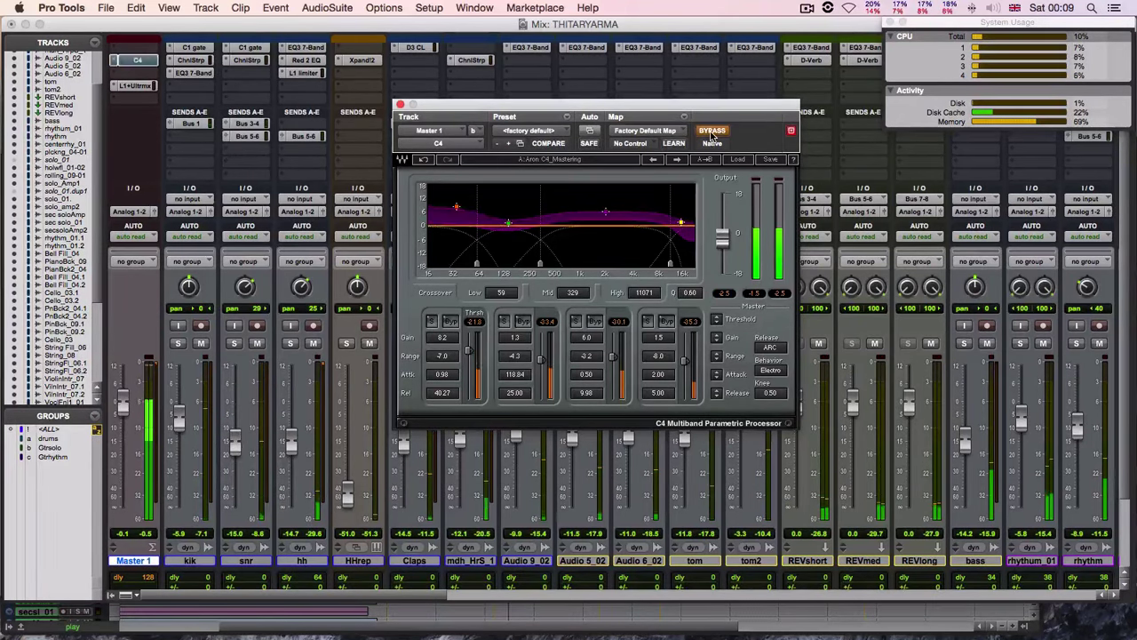
pyautogui.click(711, 132)
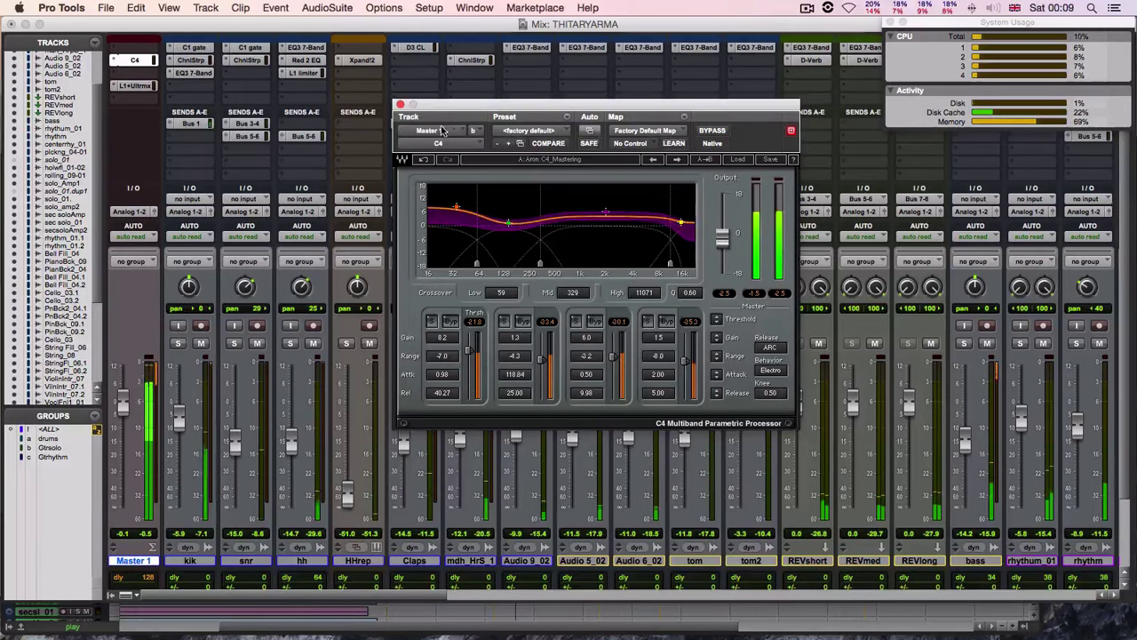
pyautogui.click(401, 106)
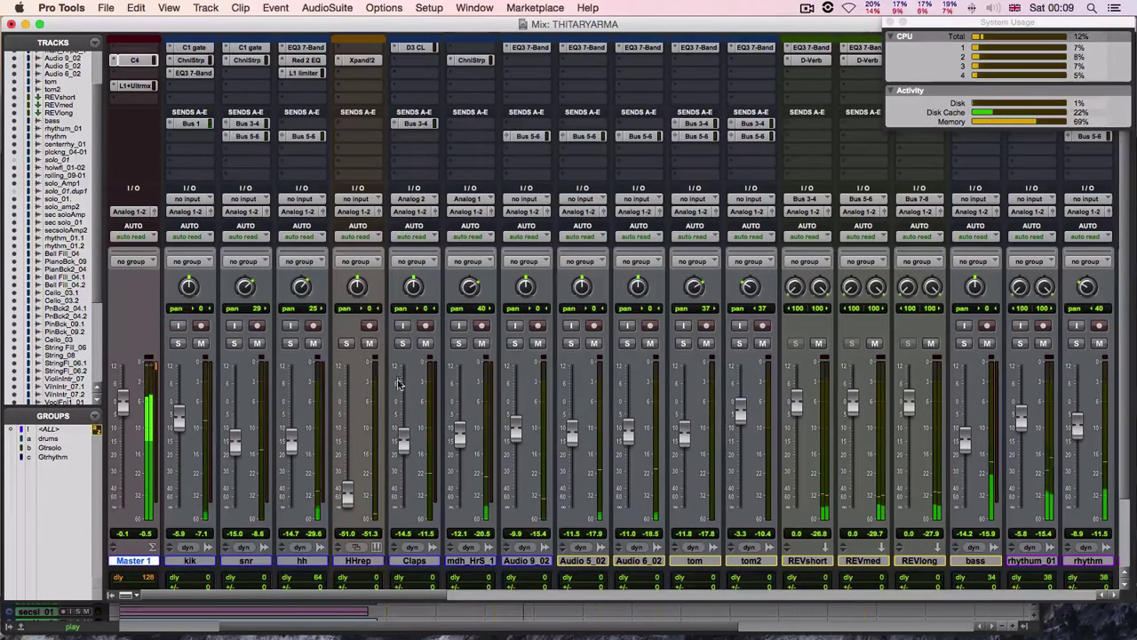
# Step: Solo the Claps track on its own, switch the solo to mdh_HrS_1, and add Claps back to the solo
pyautogui.click(404, 344)
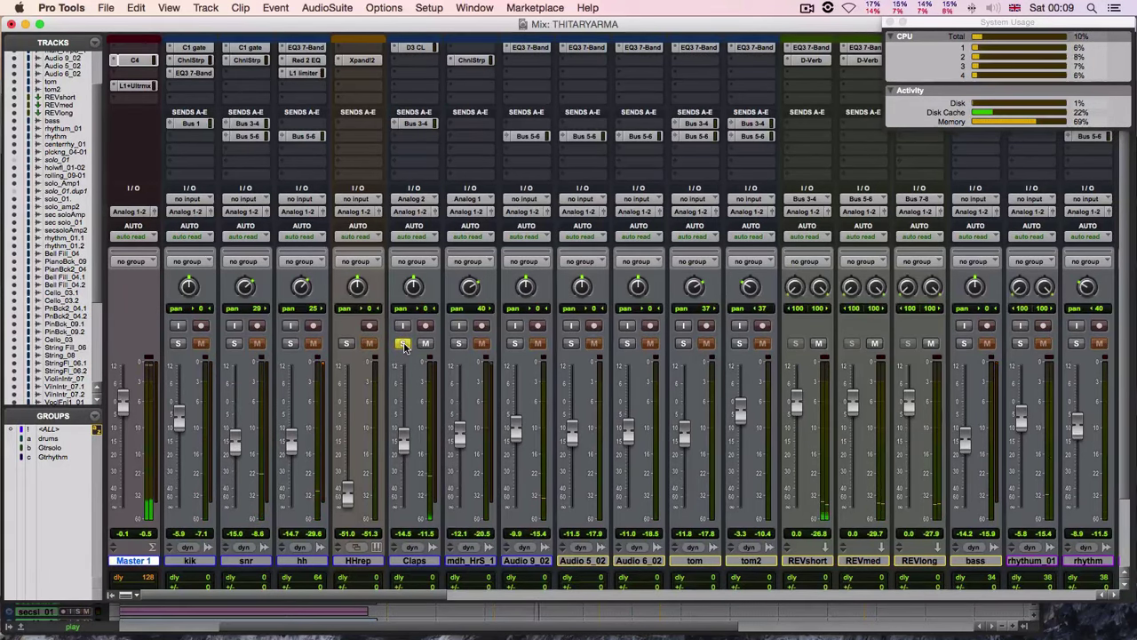
pyautogui.click(404, 344)
pyautogui.click(458, 344)
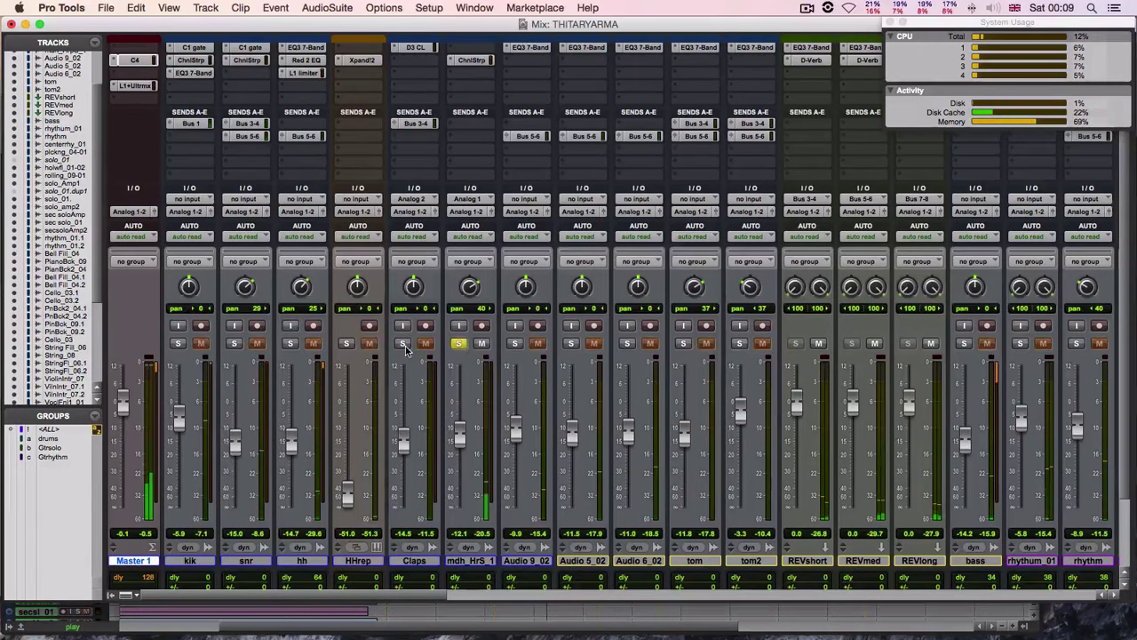
pyautogui.click(404, 344)
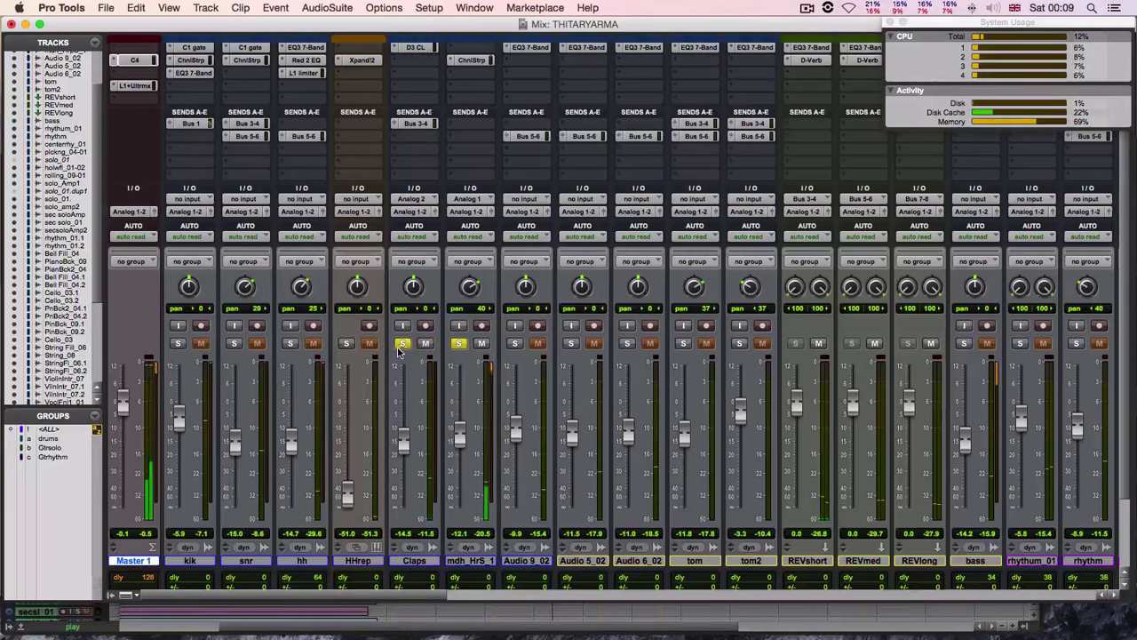
# Step: Add the hh, snr and kik tracks to the solo, toggling the kik's solo to hear the beat with and without it
pyautogui.click(291, 344)
pyautogui.click(234, 344)
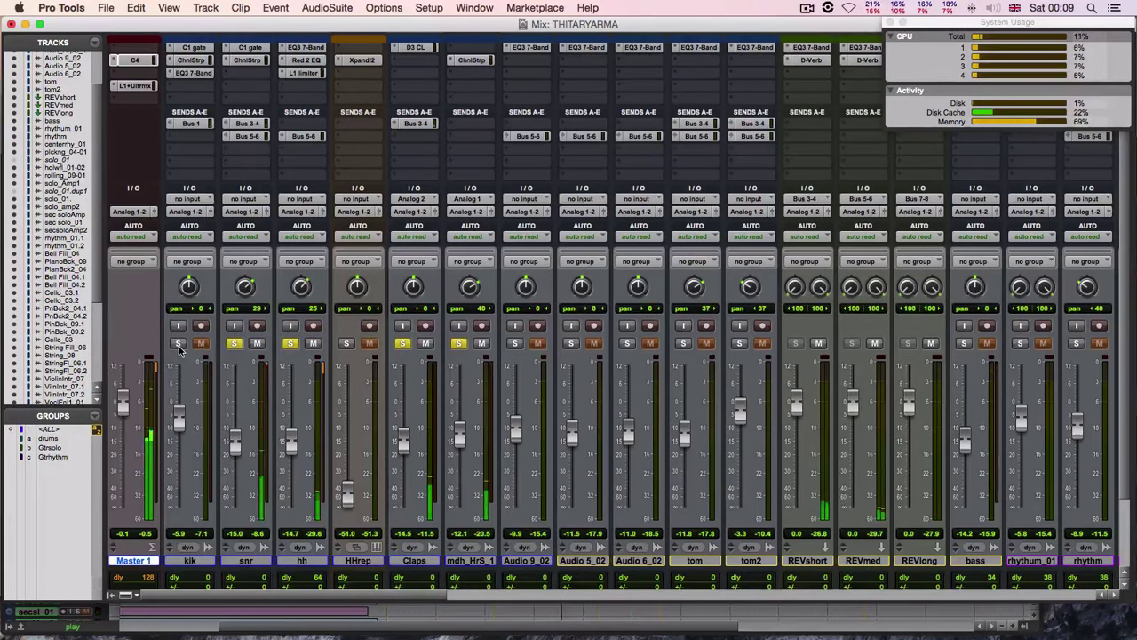
pyautogui.click(178, 344)
pyautogui.click(177, 344)
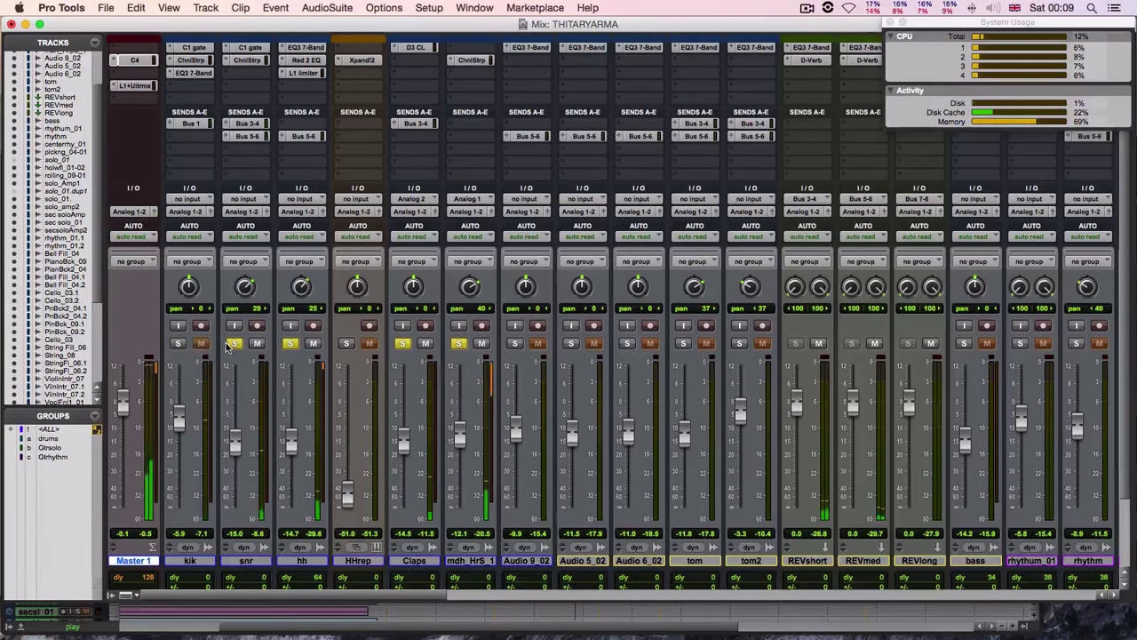
pyautogui.click(177, 344)
# Step: Unsolo the mdh_HrS_1, Claps, hh, snr and kik tracks one after another
pyautogui.click(459, 344)
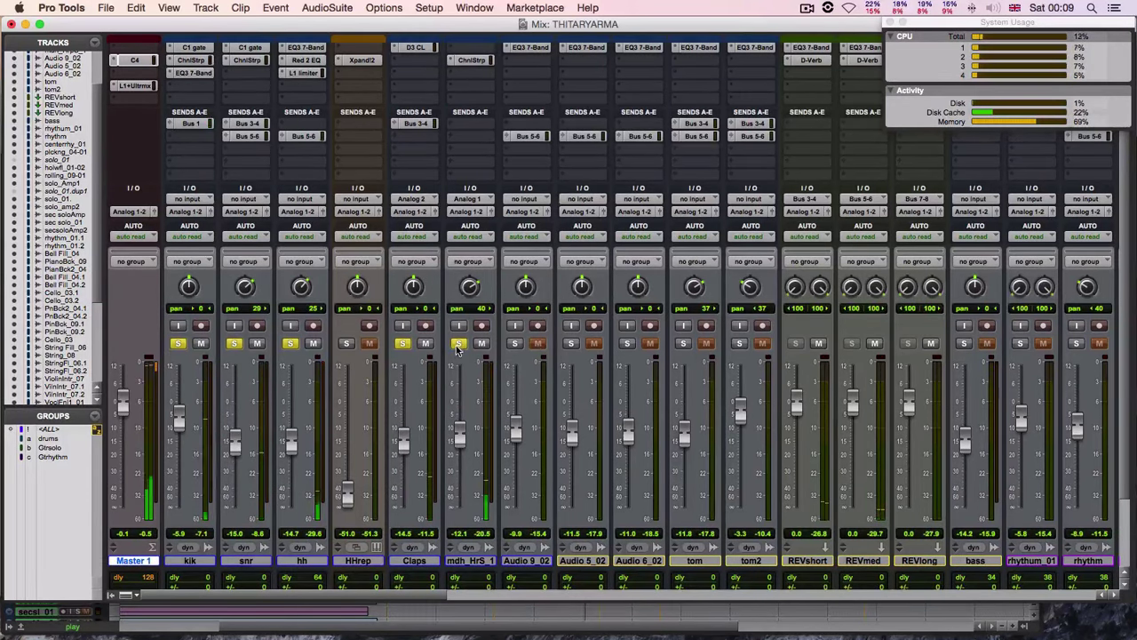
pyautogui.click(403, 344)
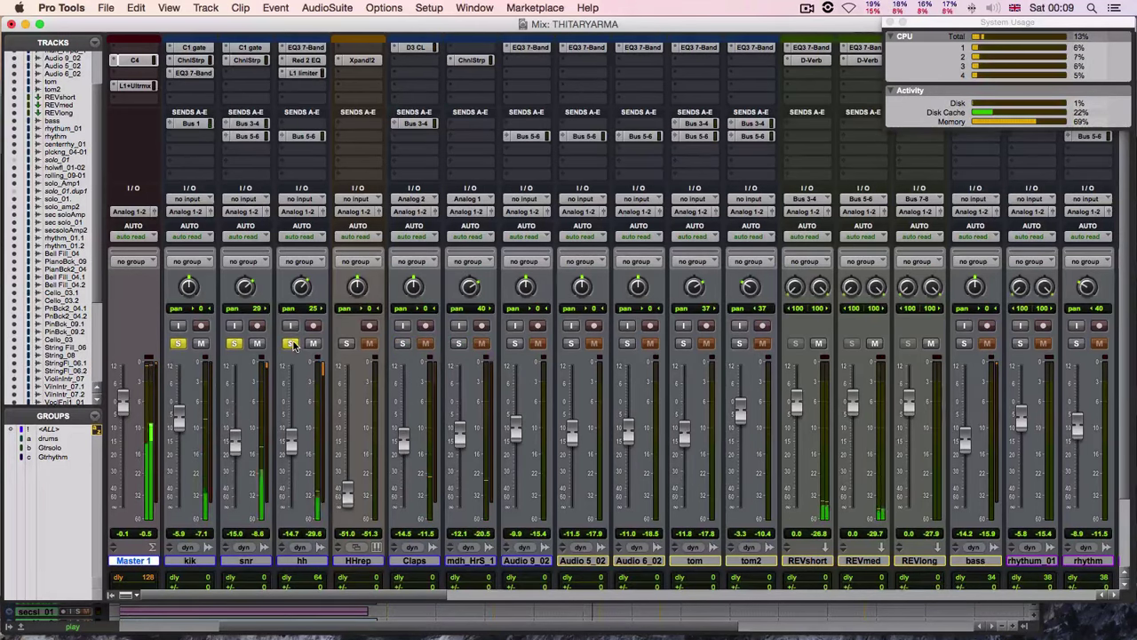
pyautogui.click(290, 344)
pyautogui.click(234, 344)
pyautogui.click(178, 343)
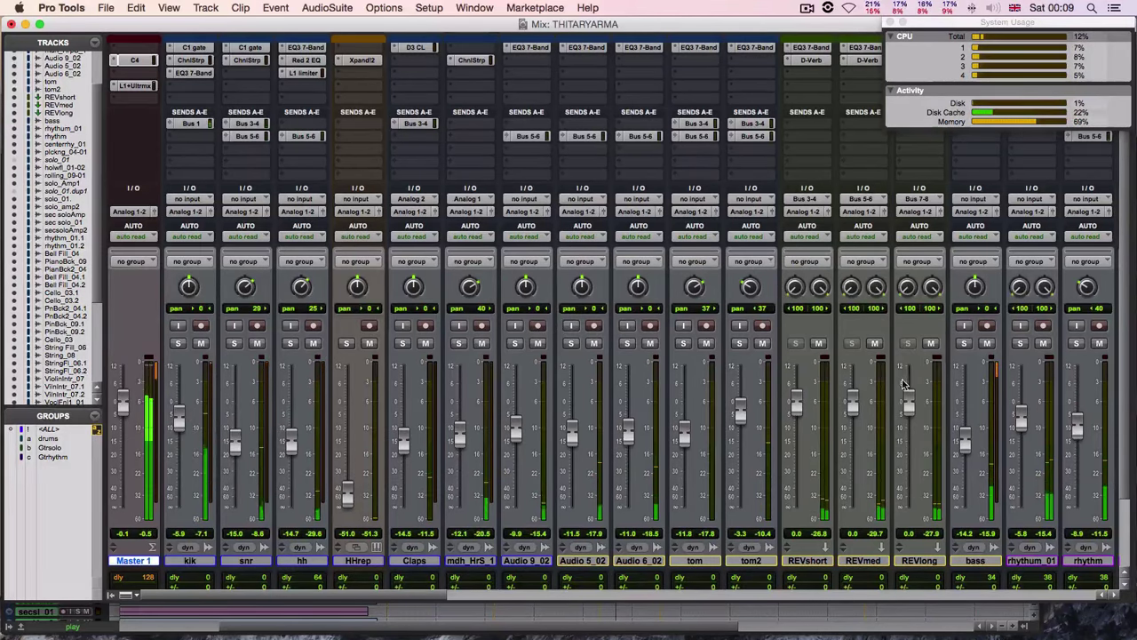
# Step: Move playback to the inter marker in the Edit window and return to the Mix window
pyautogui.press('super+equal')
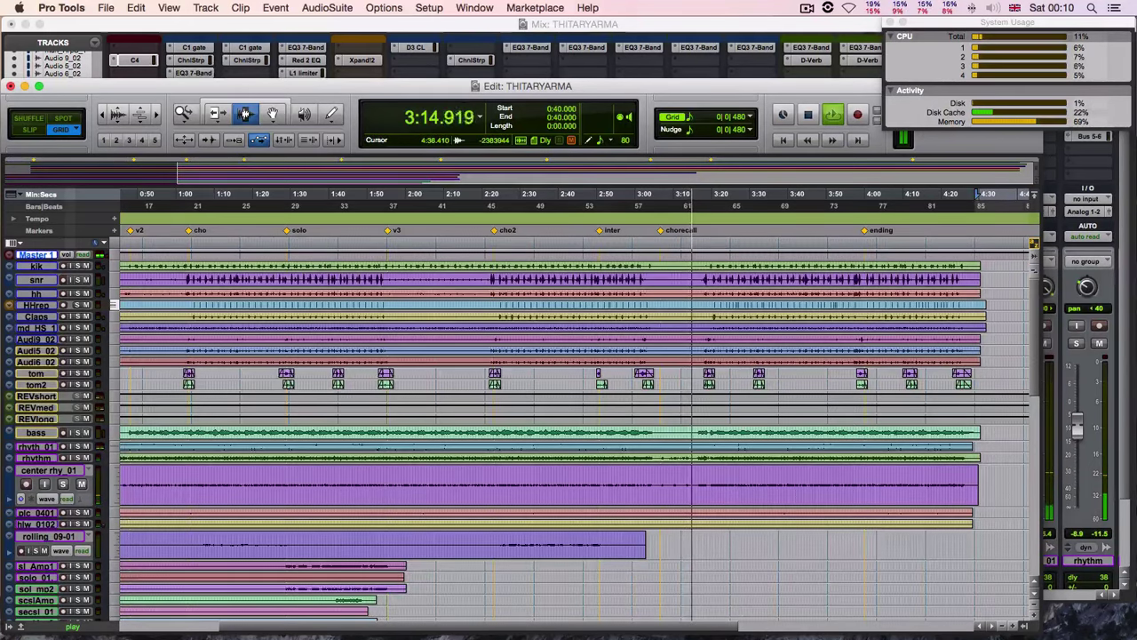
pyautogui.press('super+equal')
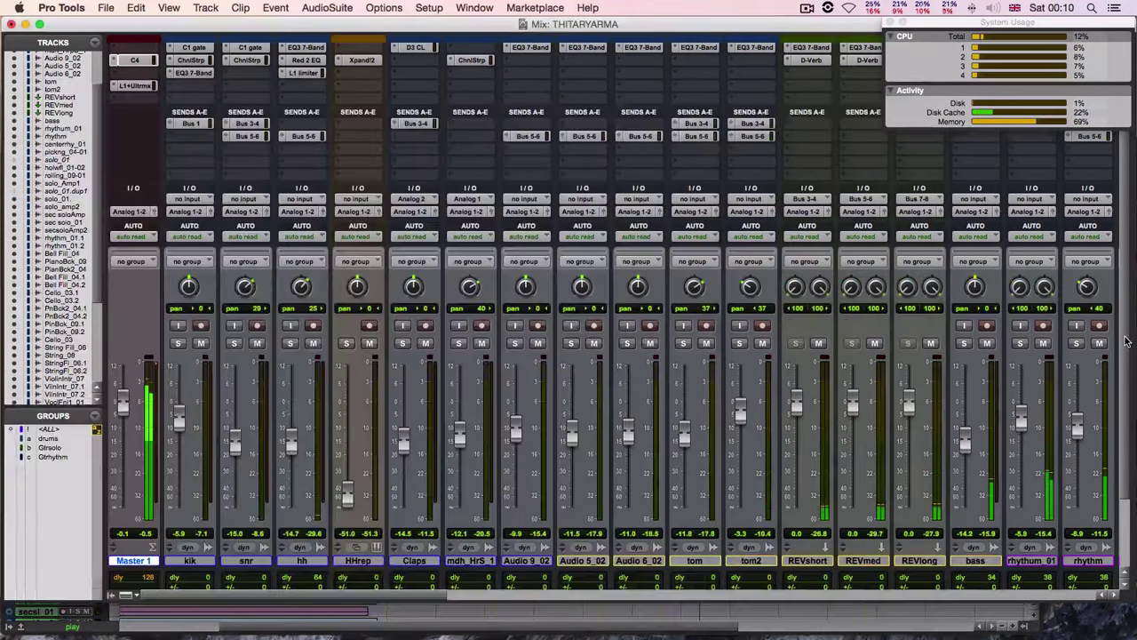
pyautogui.press('super+equal')
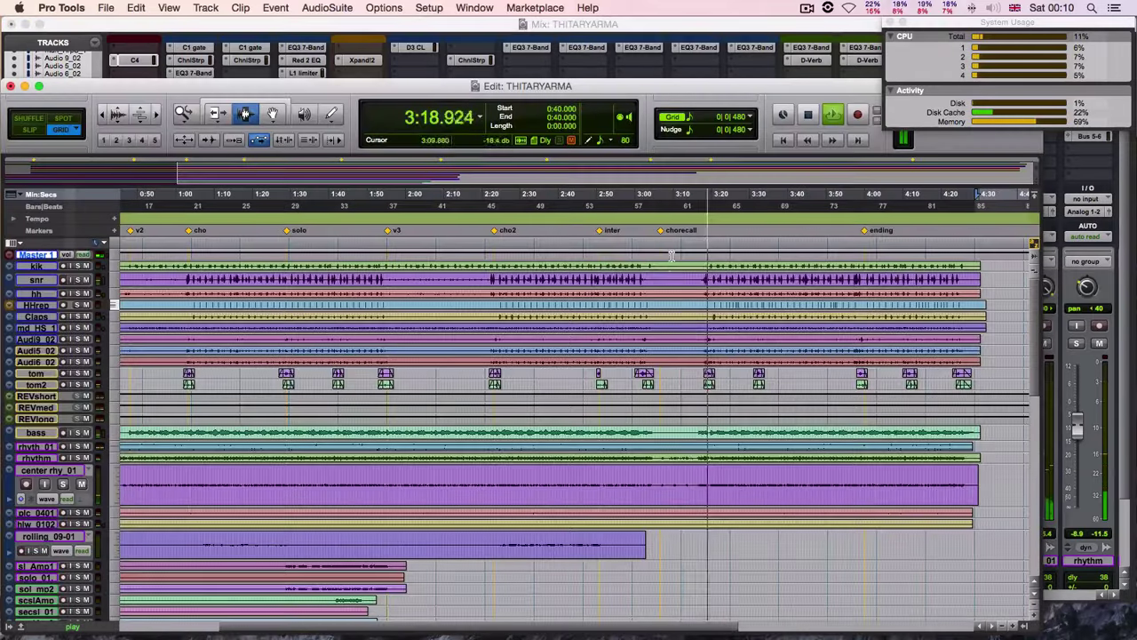
pyautogui.click(600, 232)
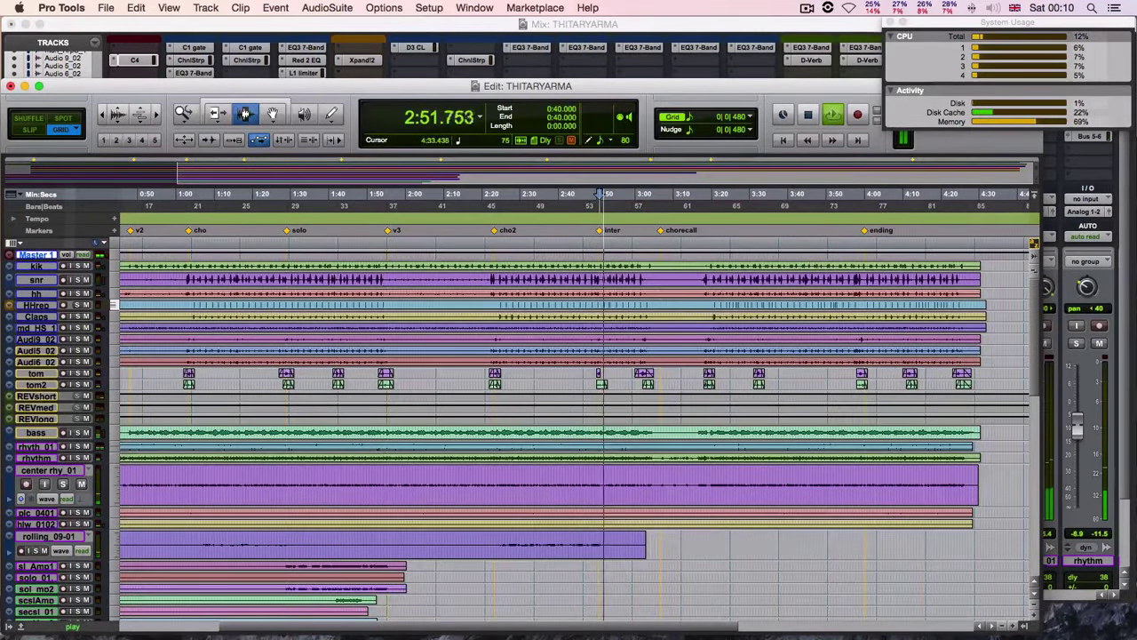
pyautogui.press('super+equal')
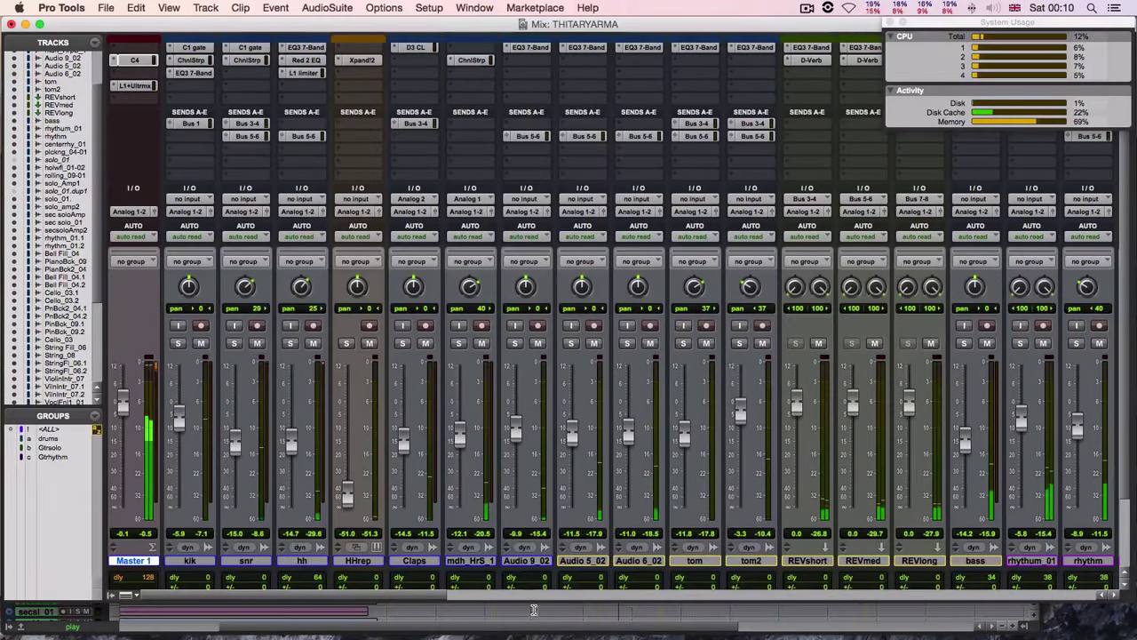
# Step: Solo the Piano Back 2_04 track and compare its REQ 6 equalizer bypassed and active
pyautogui.moveTo(399, 599); pyautogui.dragTo(820, 596)
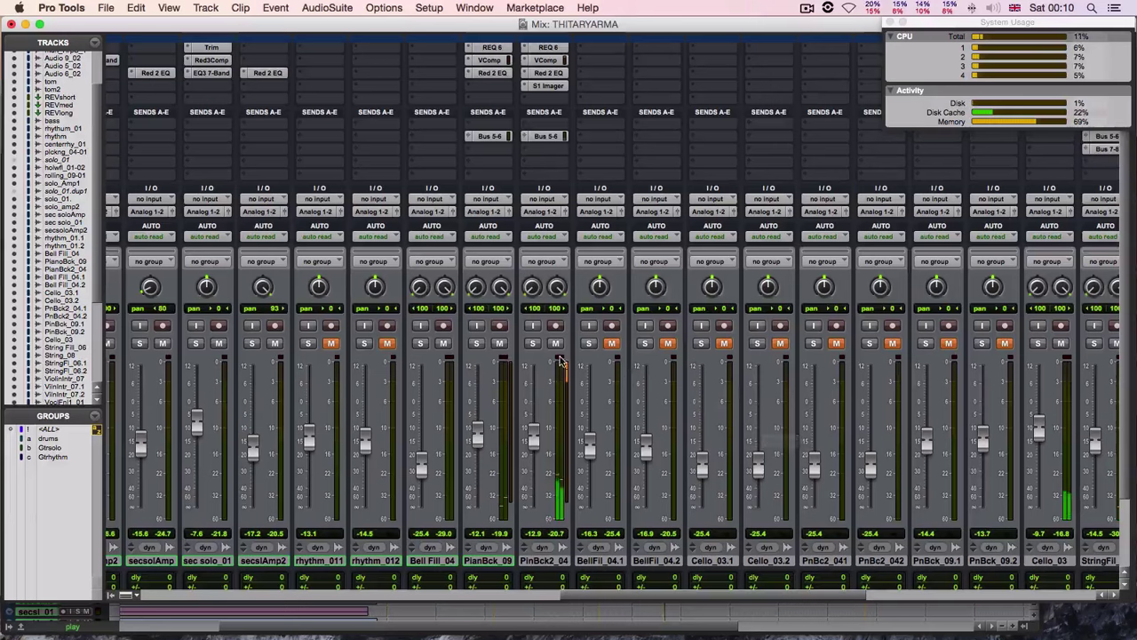
pyautogui.click(534, 344)
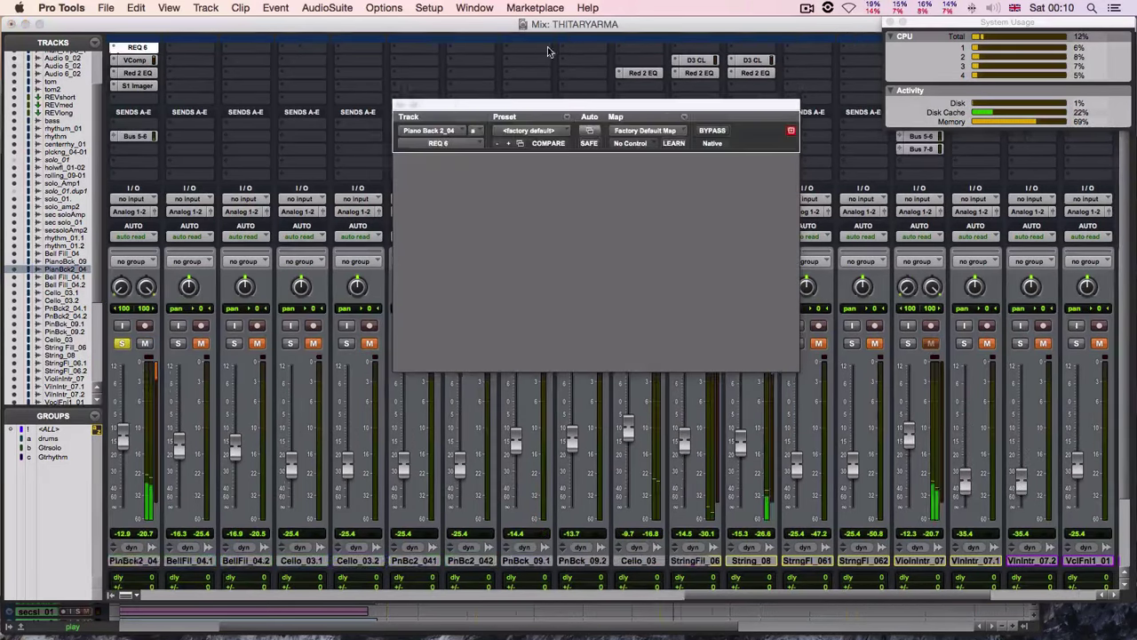
pyautogui.click(548, 51)
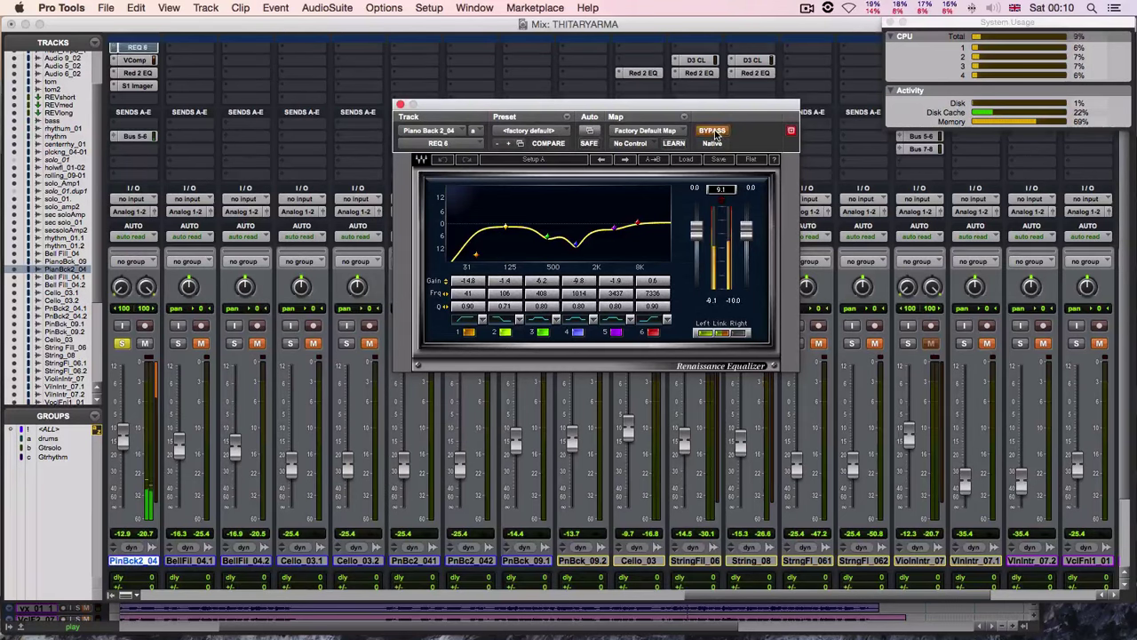
# Step: Open the Piano Back 2_04 track's VComp and compare it bypassed and active
pyautogui.click(135, 60)
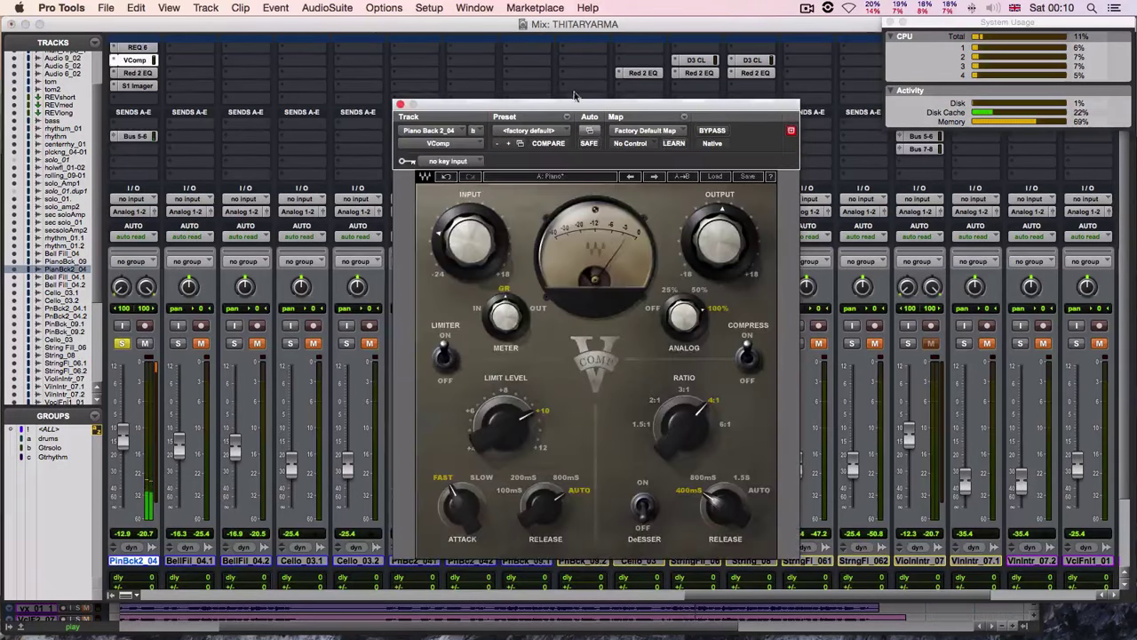
pyautogui.click(713, 130)
pyautogui.click(713, 130)
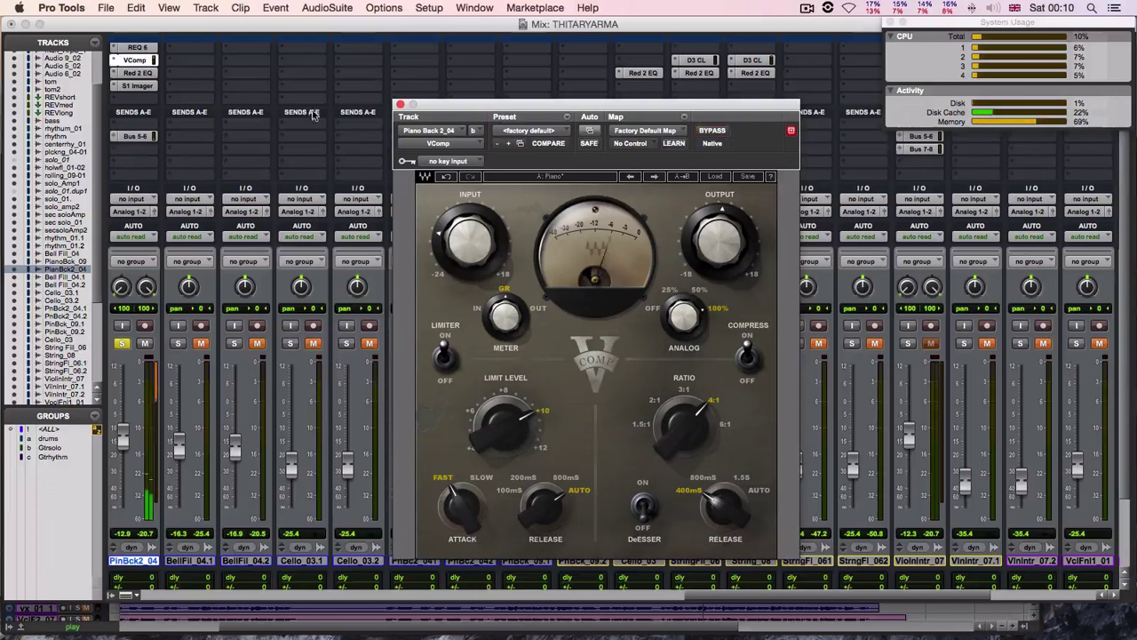
# Step: Compare the Piano Back 2_04 track's Red 2 EQ bypassed and active, unsolo the track and close the plug-in window
pyautogui.click(140, 74)
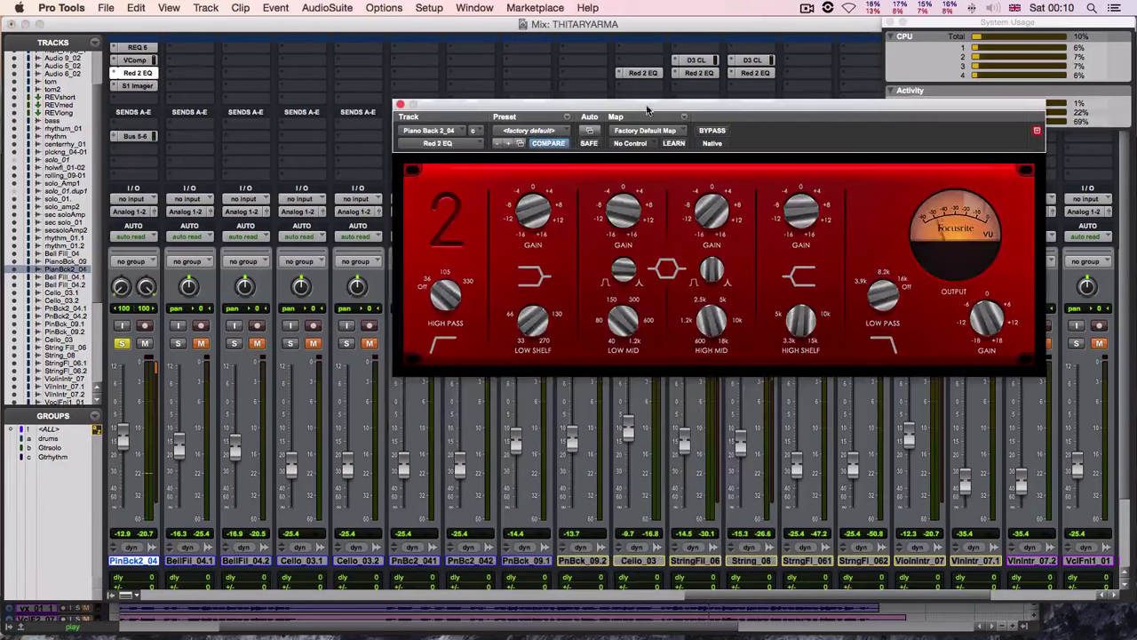
pyautogui.click(715, 132)
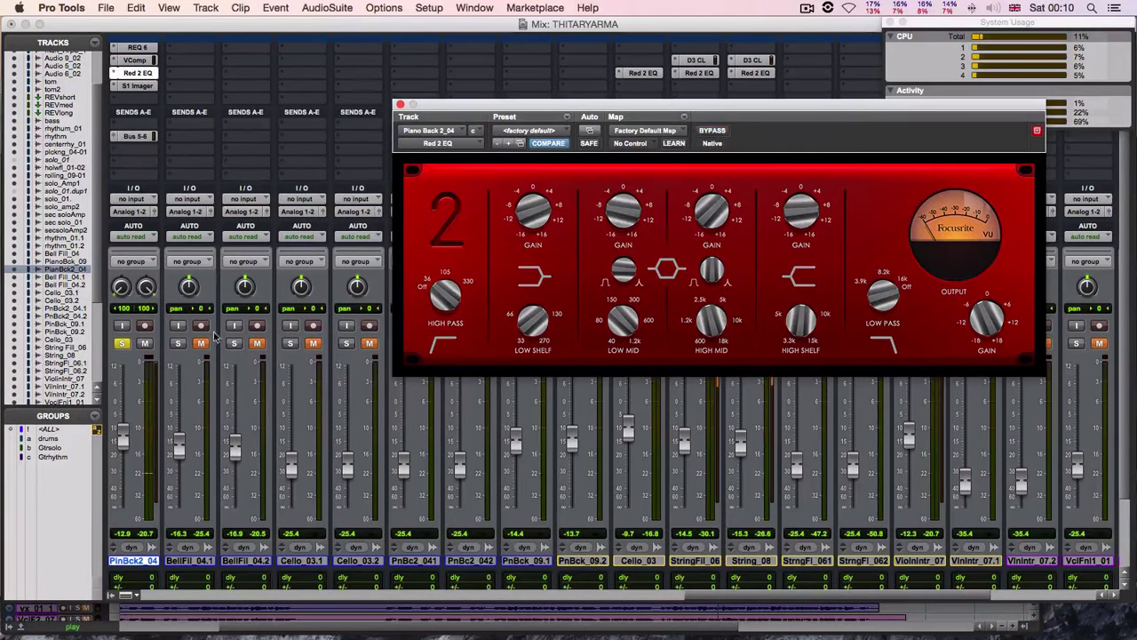
pyautogui.click(123, 343)
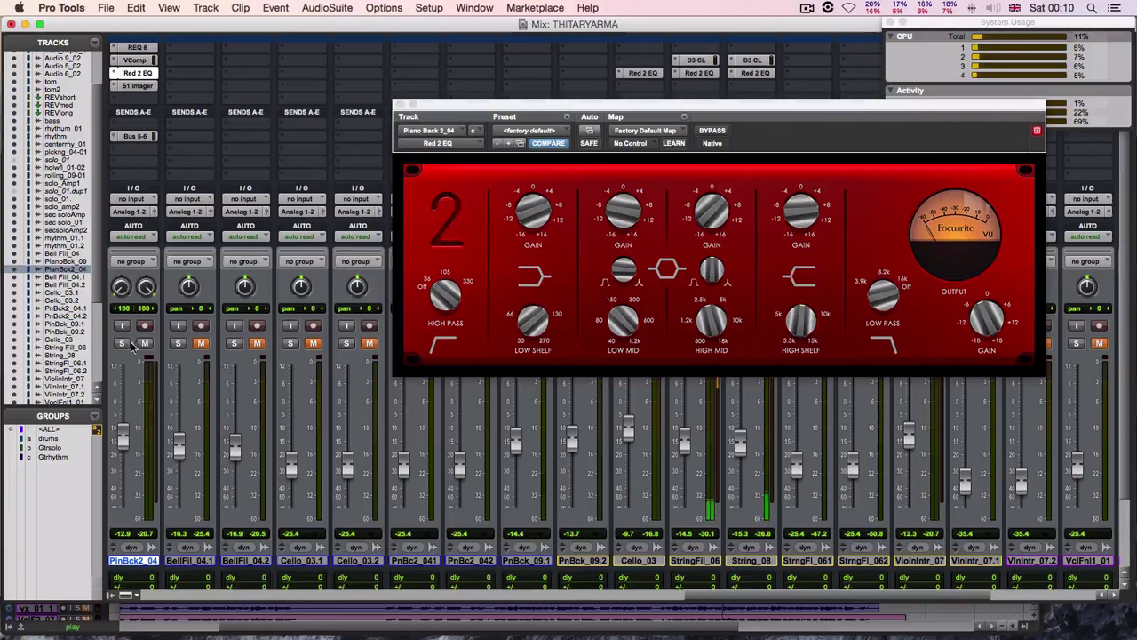
pyautogui.click(399, 105)
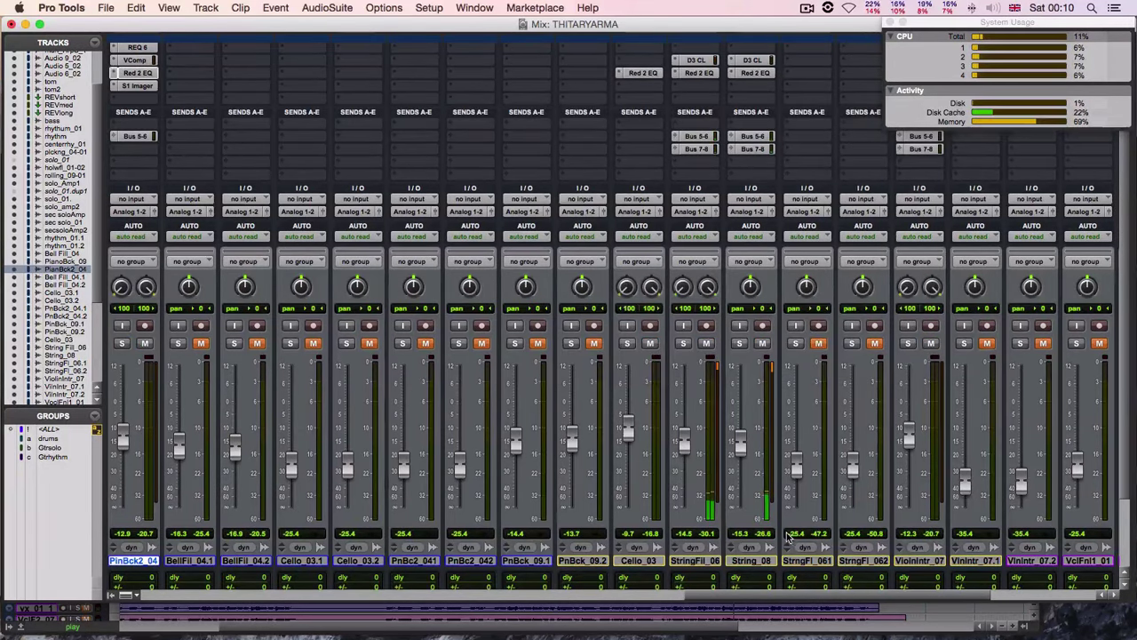
# Step: Solo the StringFill_06 track to hear it alone, and unsolo it
pyautogui.moveTo(801, 597); pyautogui.dragTo(818, 597)
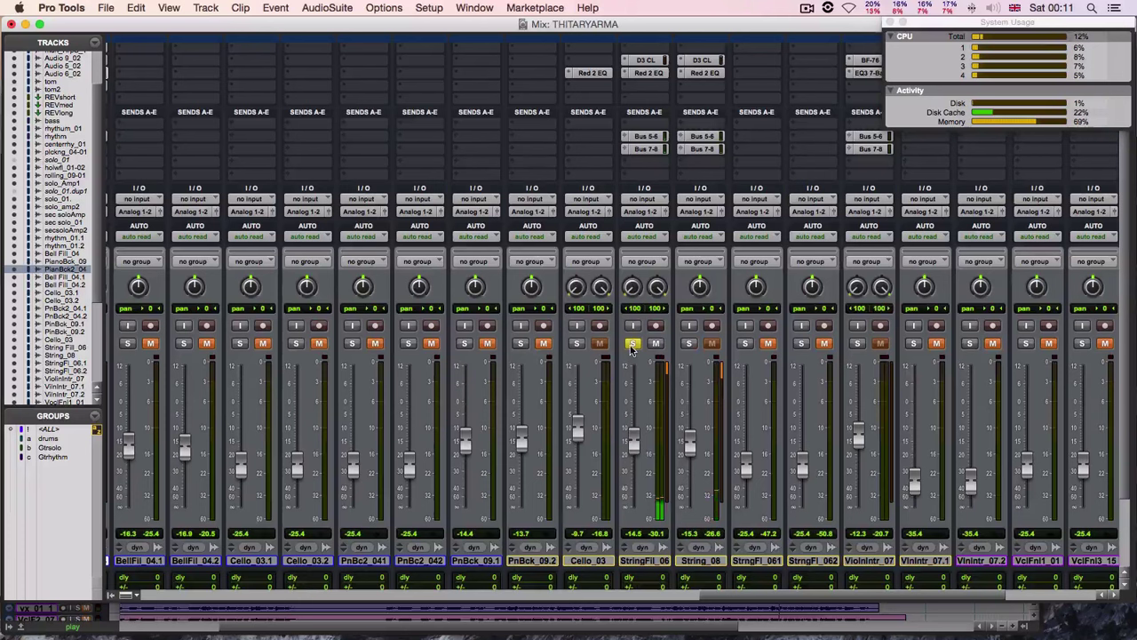
pyautogui.click(632, 345)
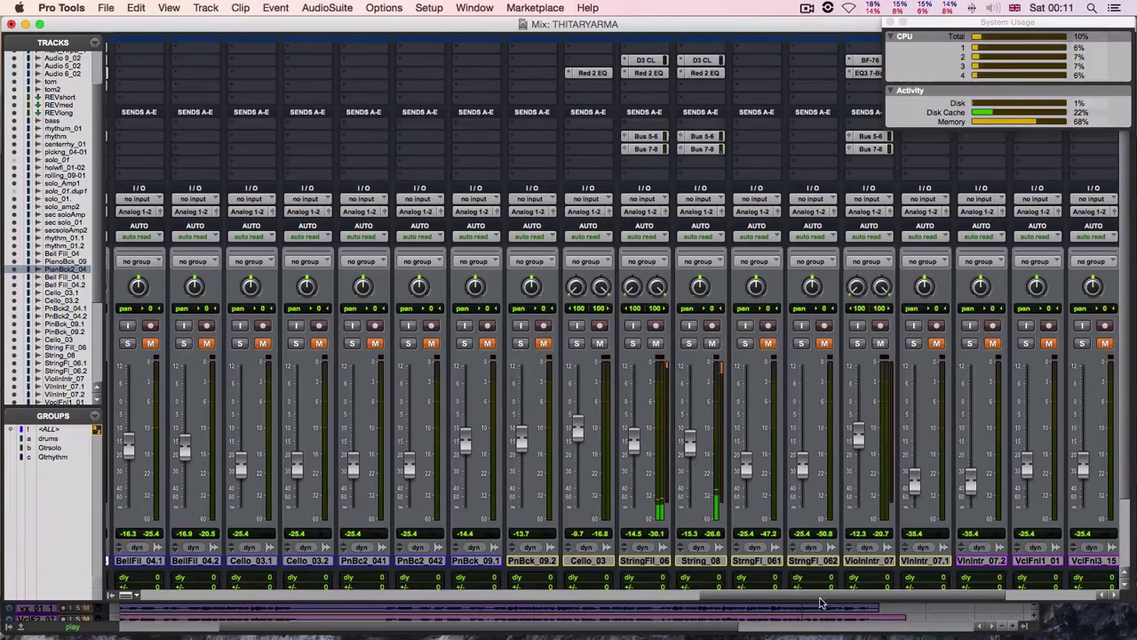
# Step: Switch to the Edit window and reduce the height of the Piano Back2_04 track
pyautogui.press('super+equal')
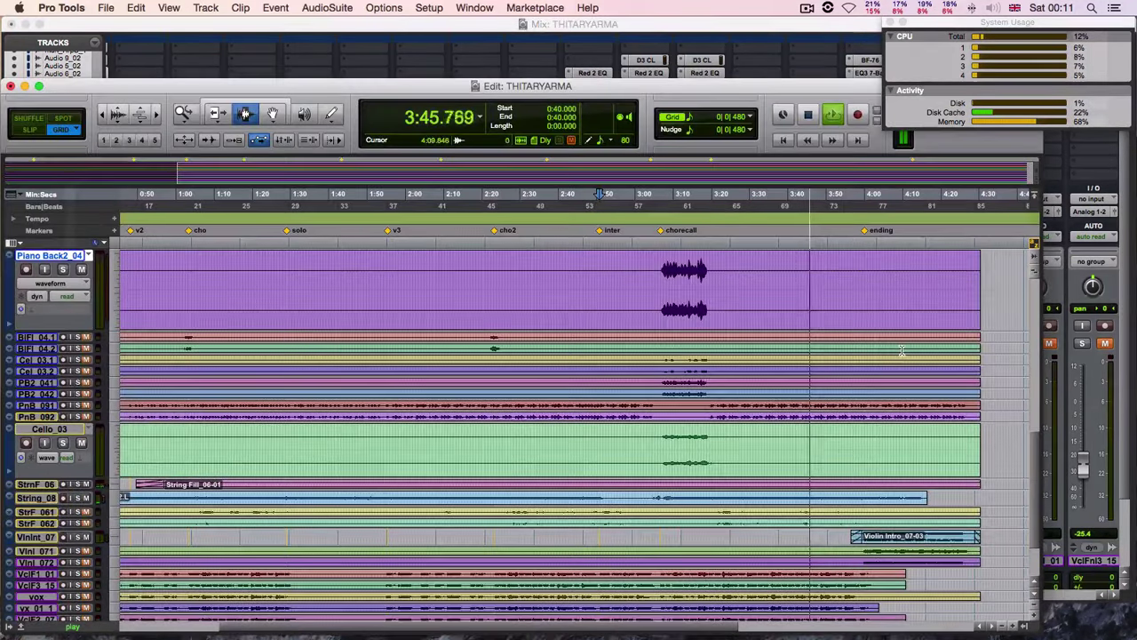
pyautogui.scroll(-1, 902, 353)
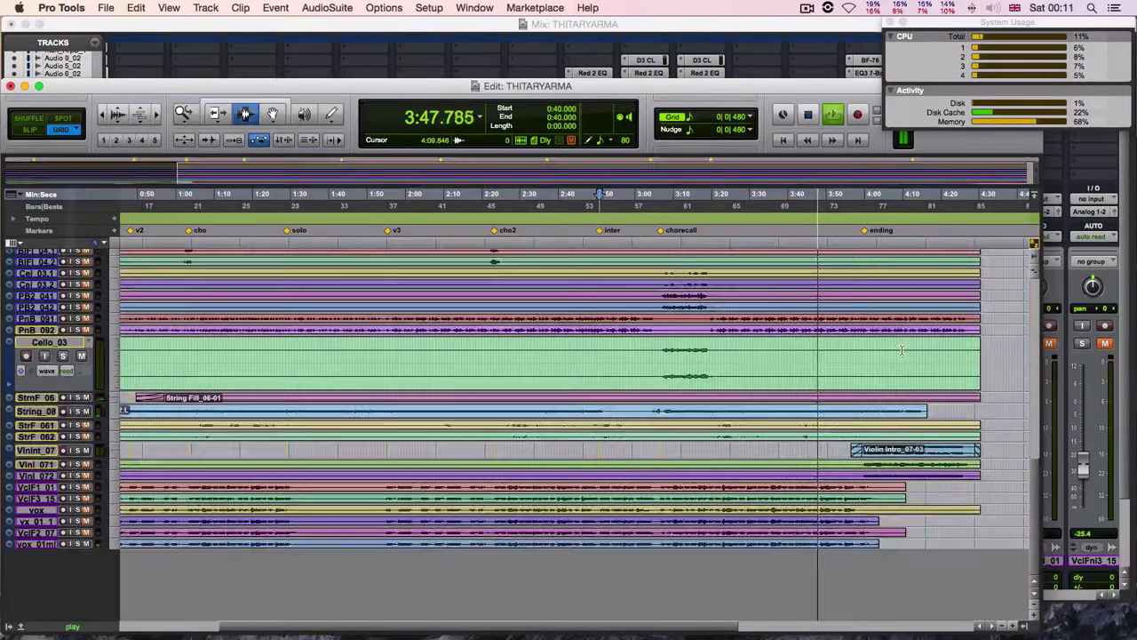
pyautogui.scroll(2, 893, 357)
pyautogui.scroll(3, 885, 362)
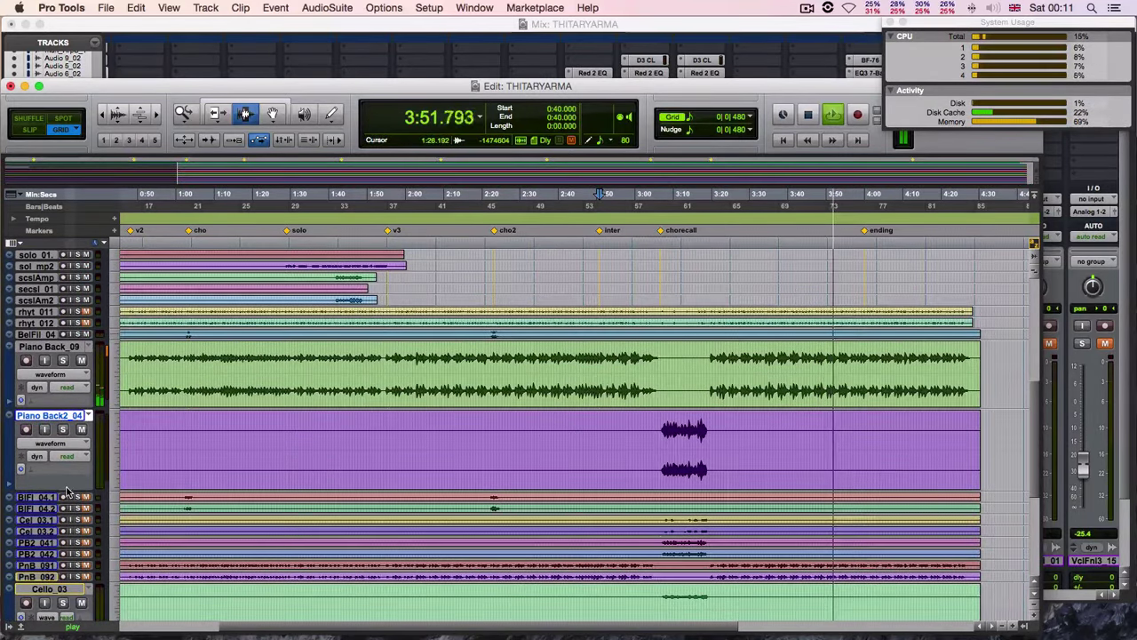
pyautogui.moveTo(67, 492); pyautogui.dragTo(67, 437)
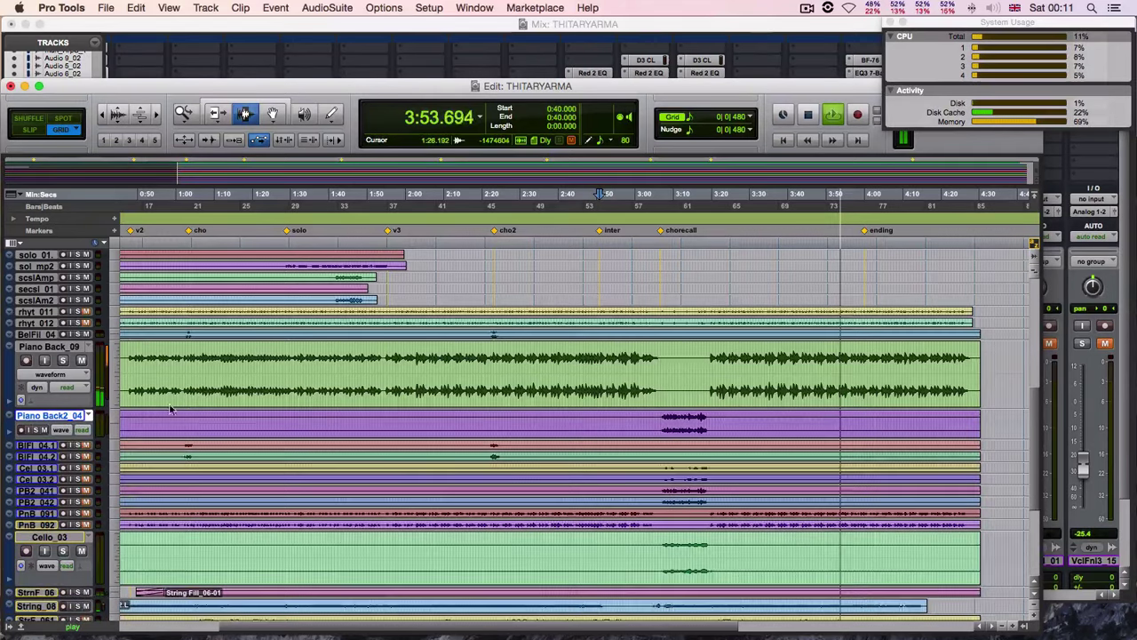
# Step: Look over the instrument tracks in the arrangement and move the Edit window higher on the screen
pyautogui.scroll(8, 747, 292)
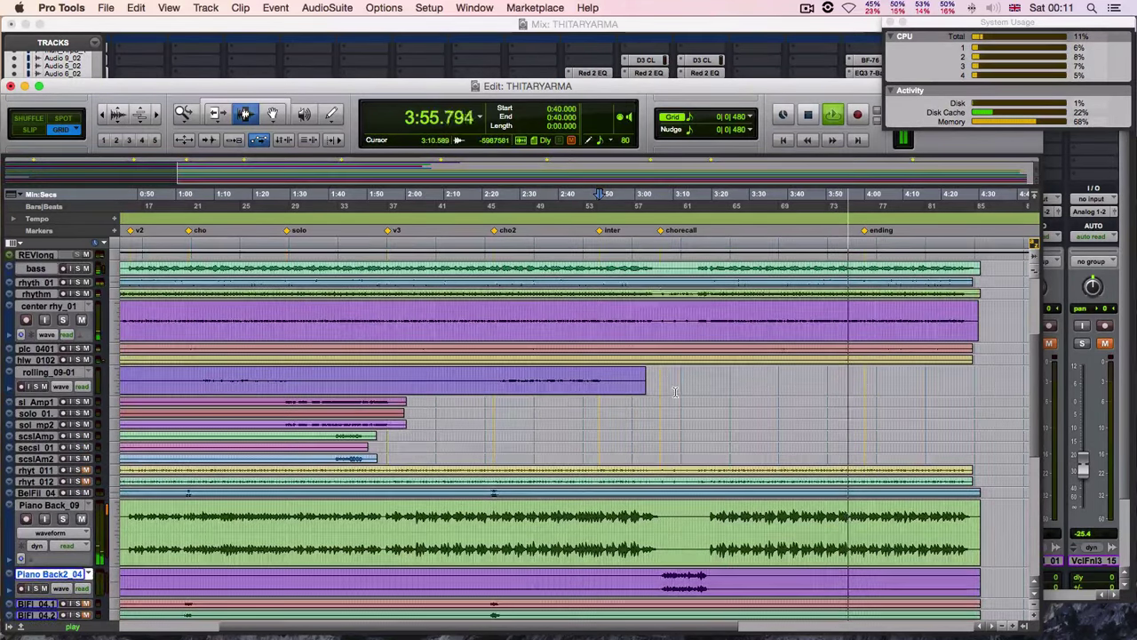
pyautogui.scroll(3, 676, 387)
pyautogui.scroll(-7, 675, 384)
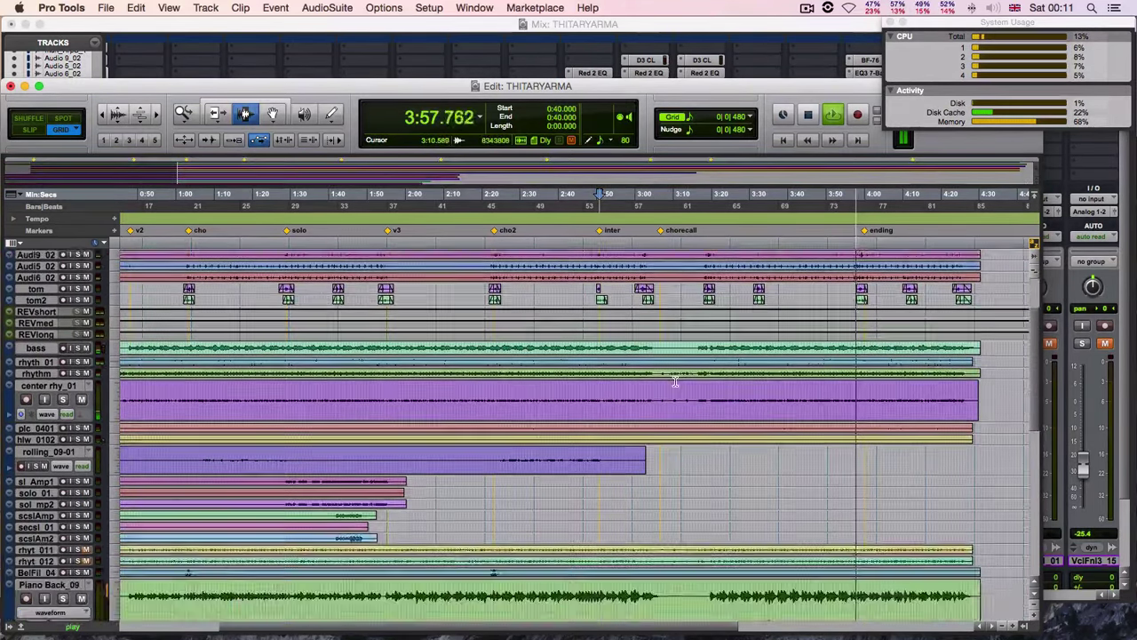
pyautogui.scroll(-10, 675, 382)
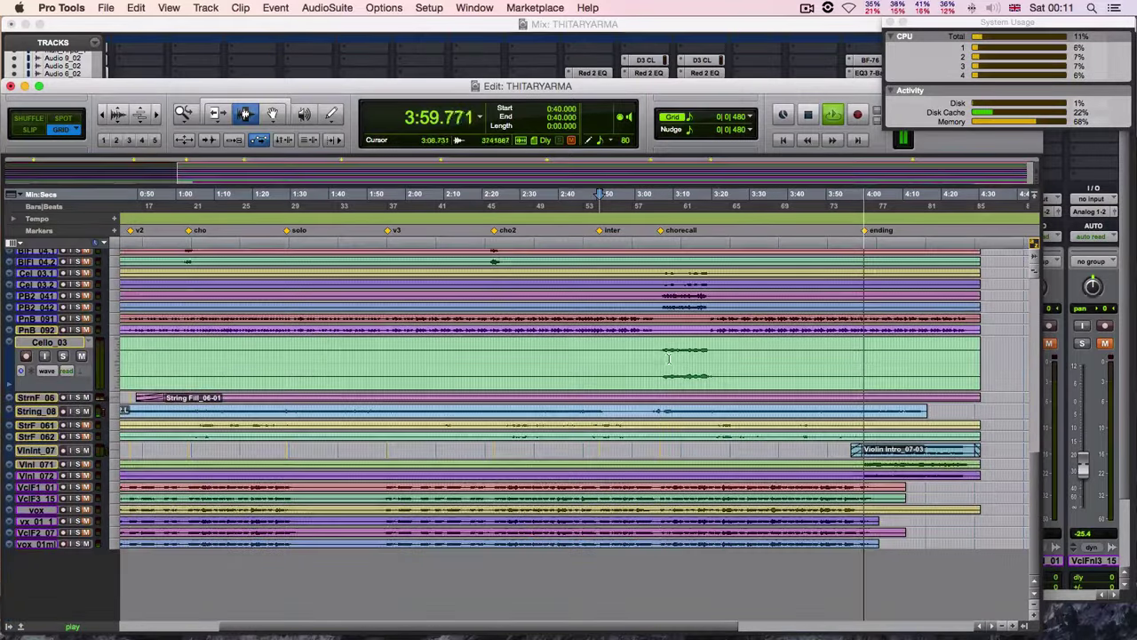
pyautogui.scroll(4, 675, 355)
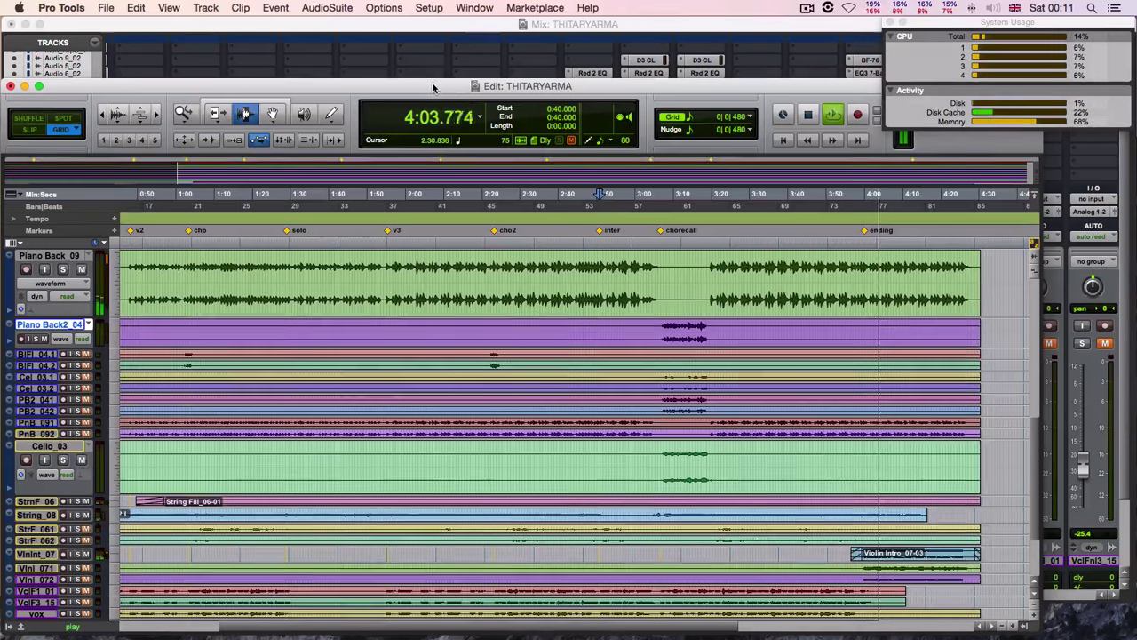
pyautogui.moveTo(433, 87); pyautogui.dragTo(432, 50)
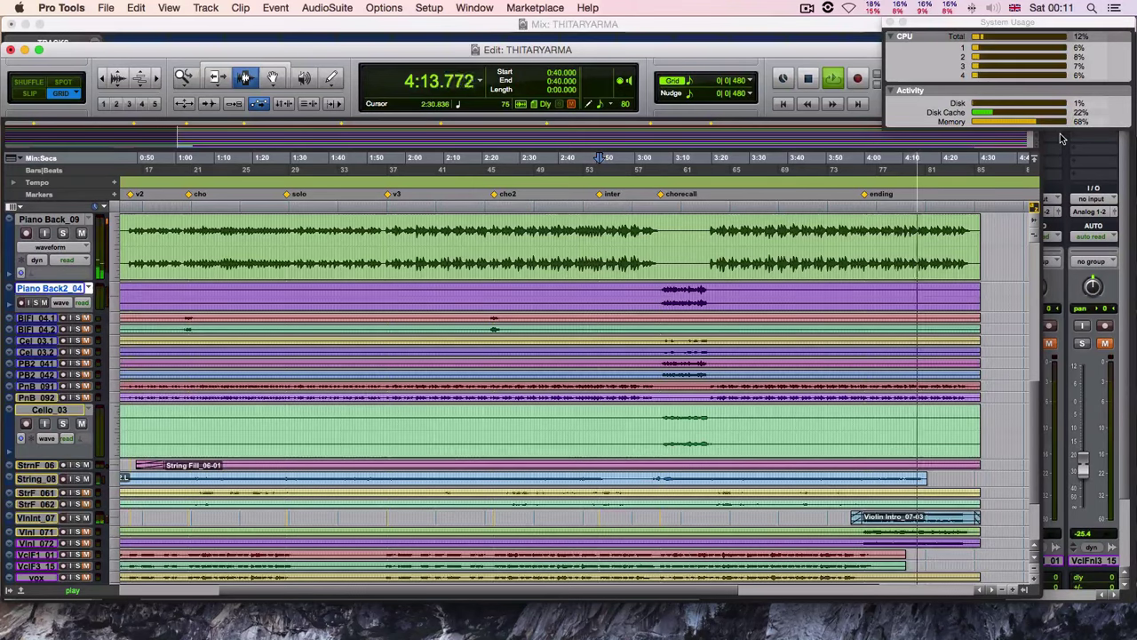
# Step: Examine the whole arrangement from the vocal tracks to Master 1 while the song plays out, and stop playback
pyautogui.scroll(4, 607, 354)
pyautogui.scroll(8, 607, 353)
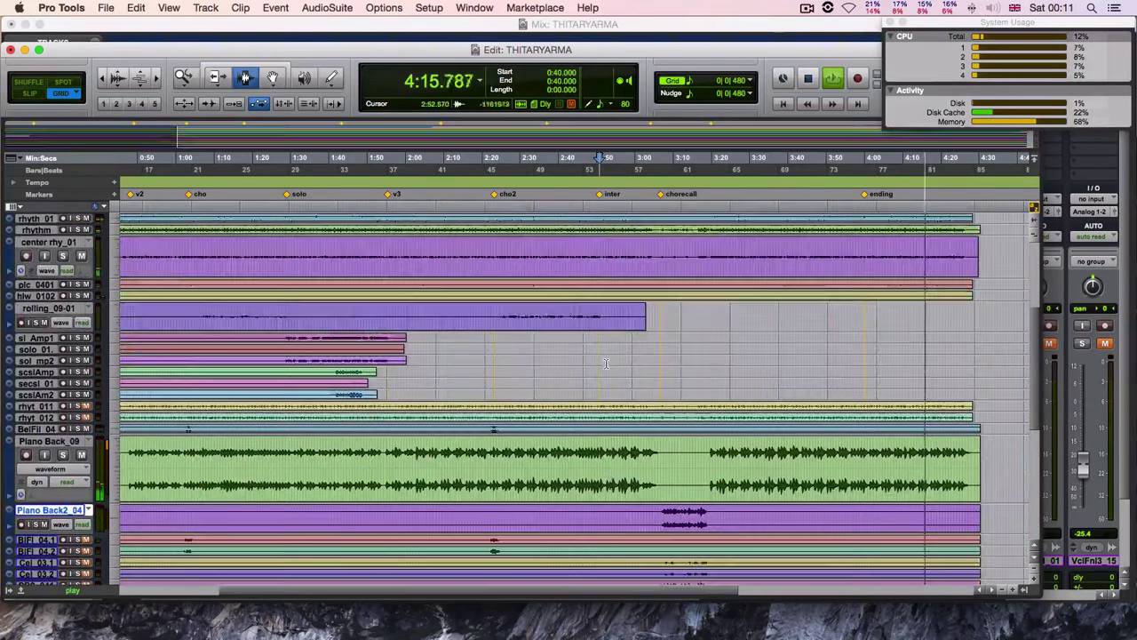
pyautogui.scroll(-15, 609, 366)
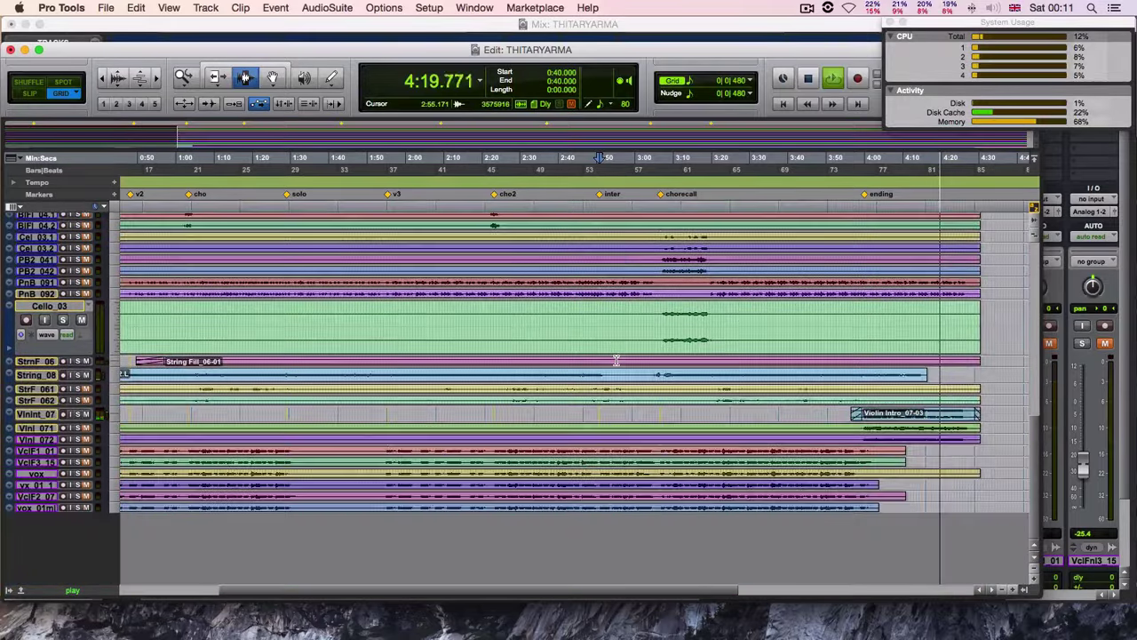
pyautogui.scroll(10, 616, 360)
pyautogui.scroll(5, 617, 357)
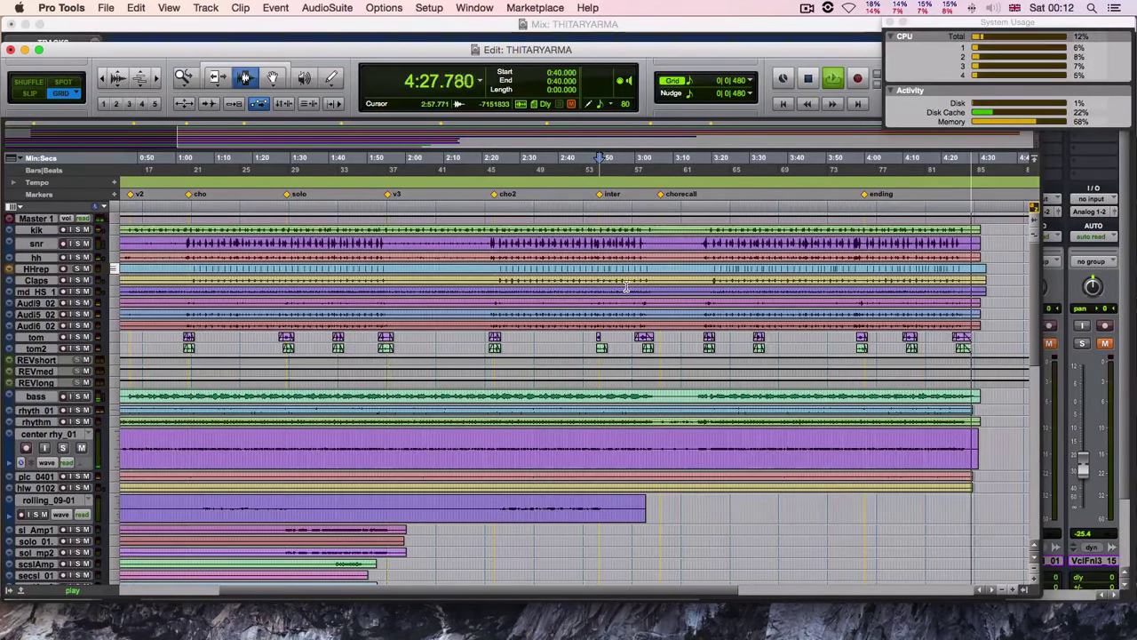
pyautogui.press('space')
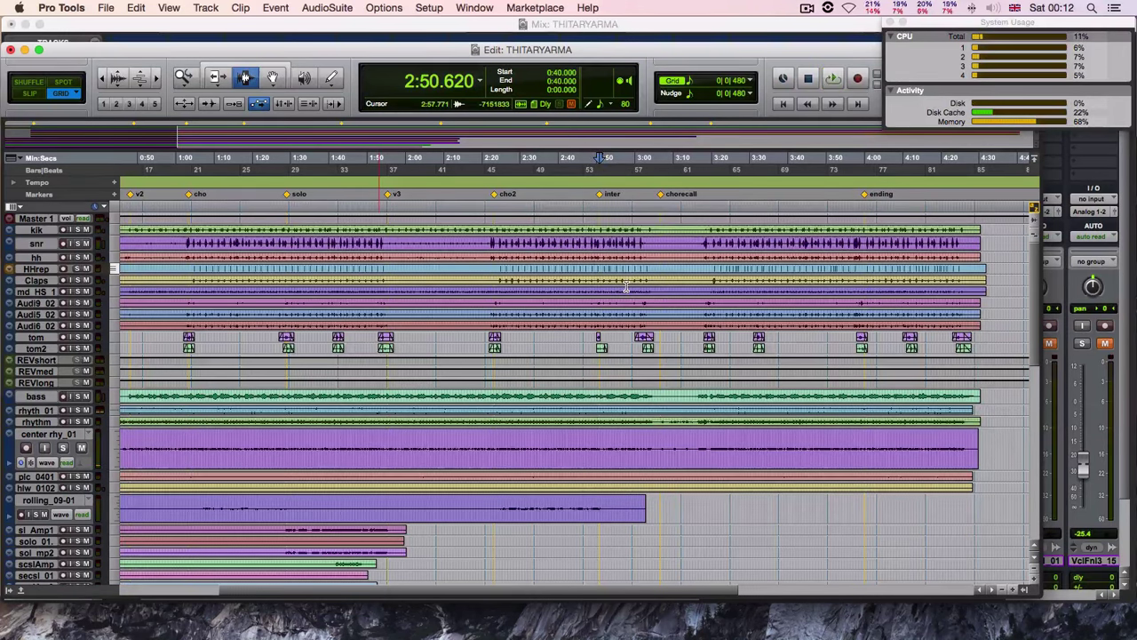